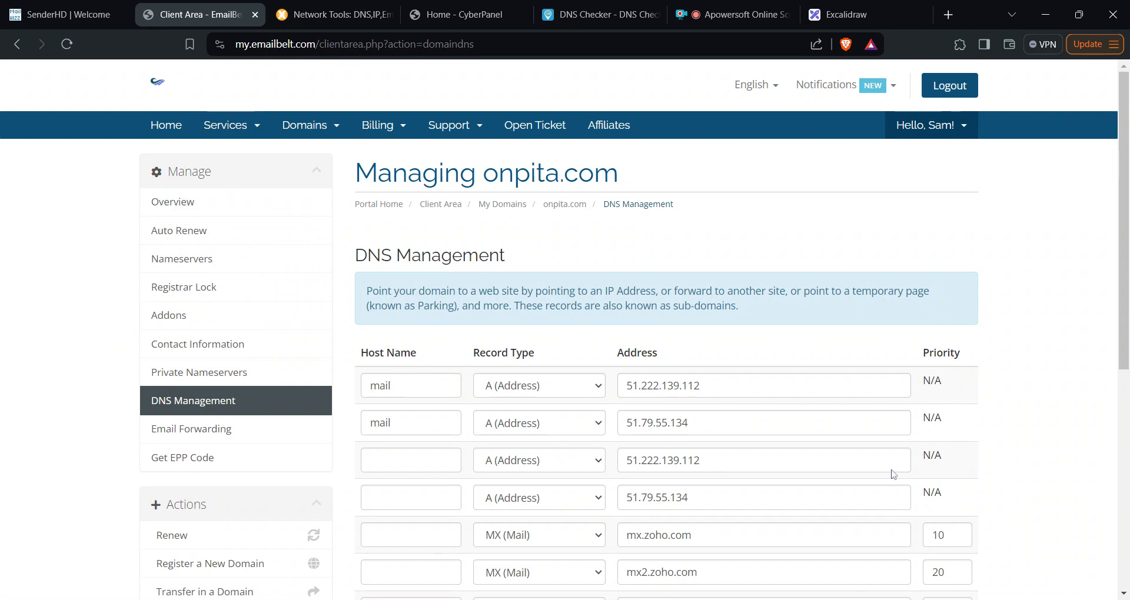
- Switch to the Excalidraw whiteboard with the three-step plan: VPS & Domains, Install CyberPanel, Add DNS Records
click(873, 11)
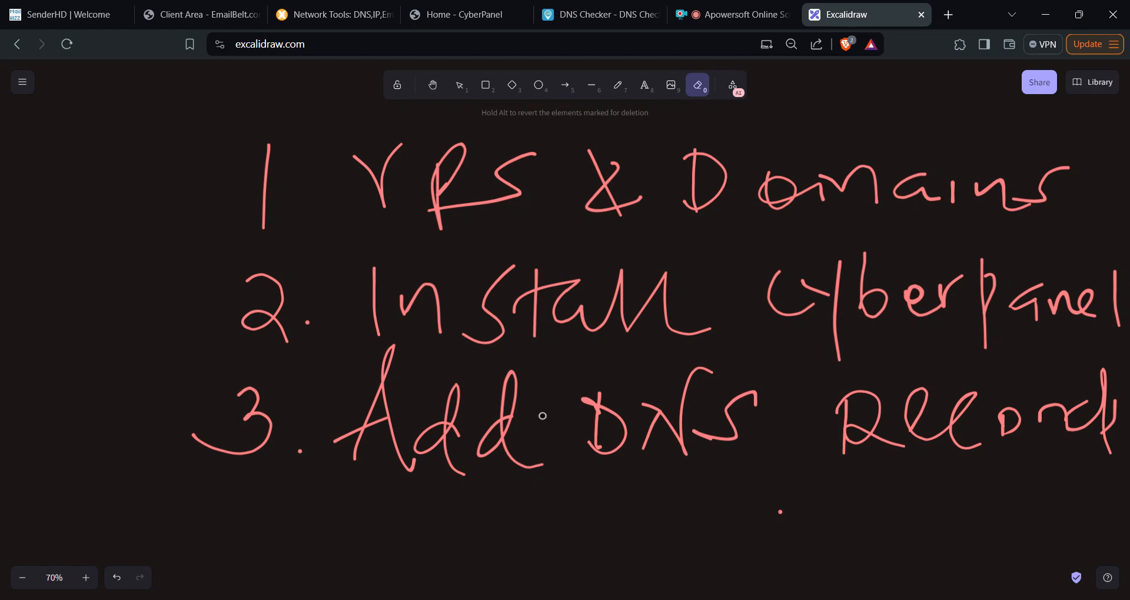
- Erase the R from 'VRS' in the first list item, then go to the CyberPanel home page
drag(386, 224, 855, 224)
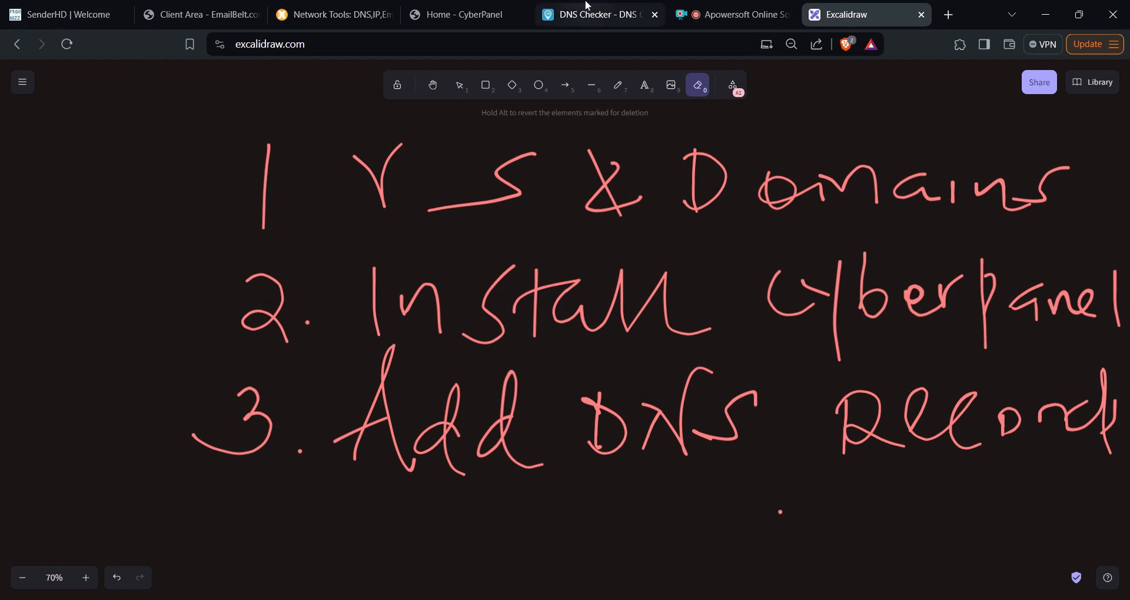
click(473, 16)
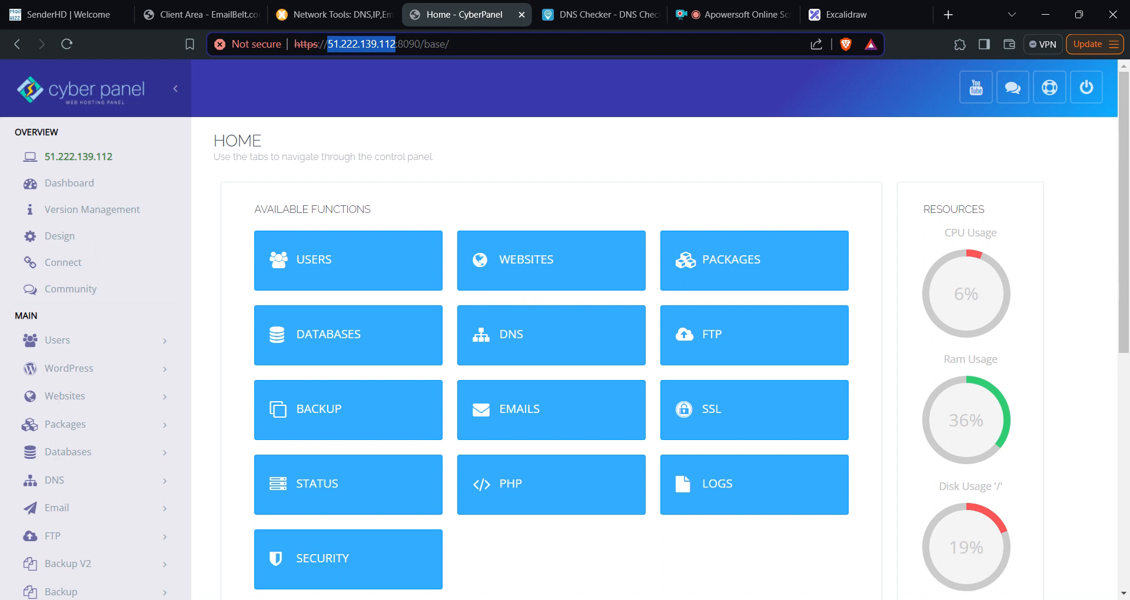
- Open CyberPanel's Create Website form from the Websites section
scroll(279, 302, down, 1)
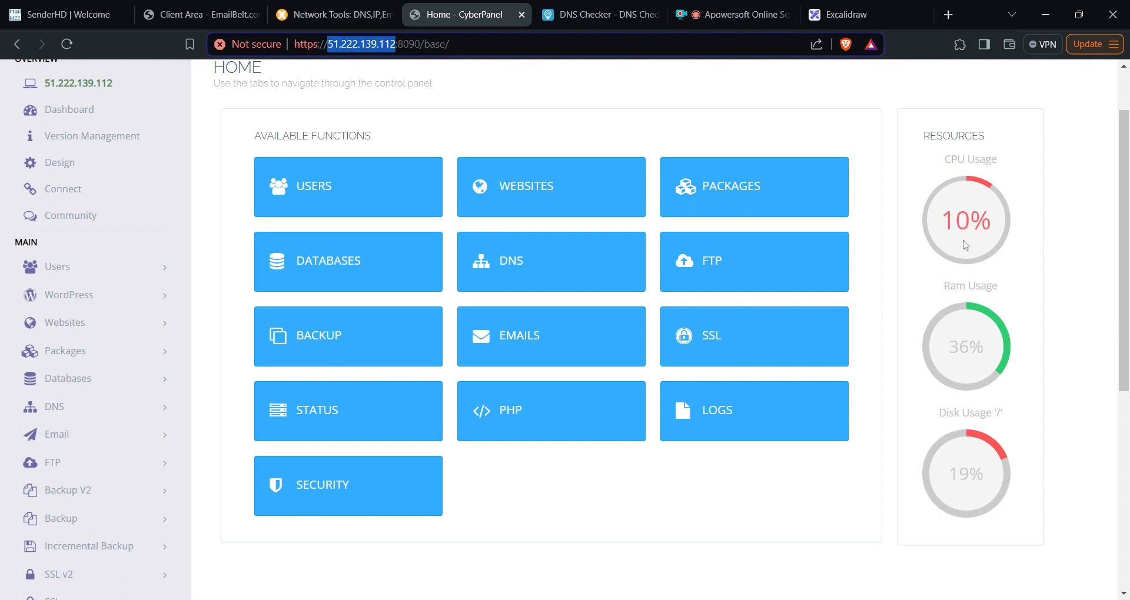
click(565, 184)
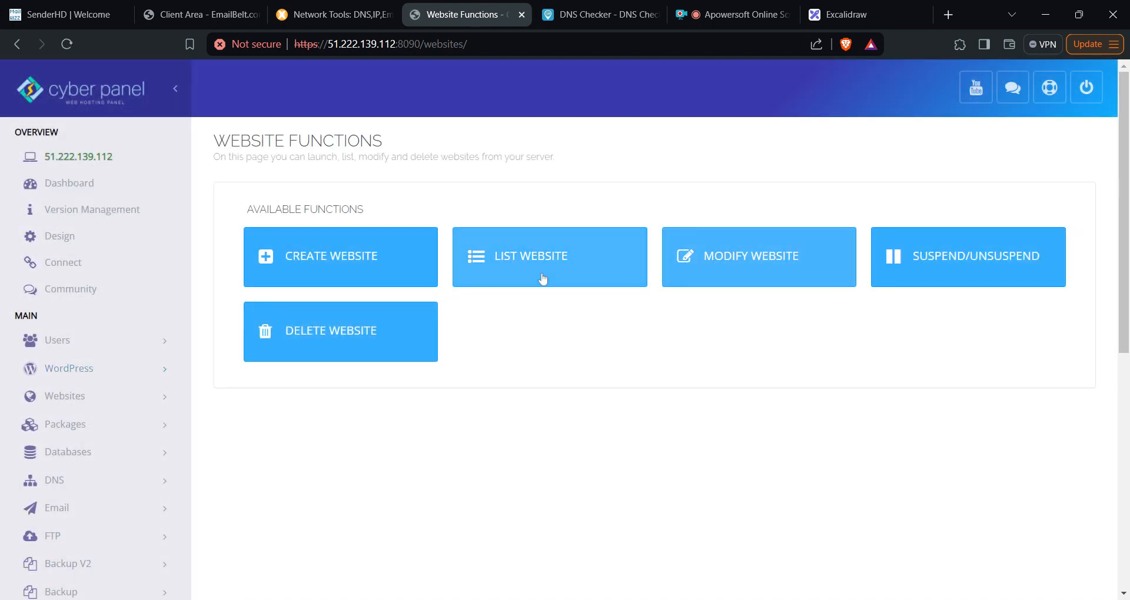
click(371, 262)
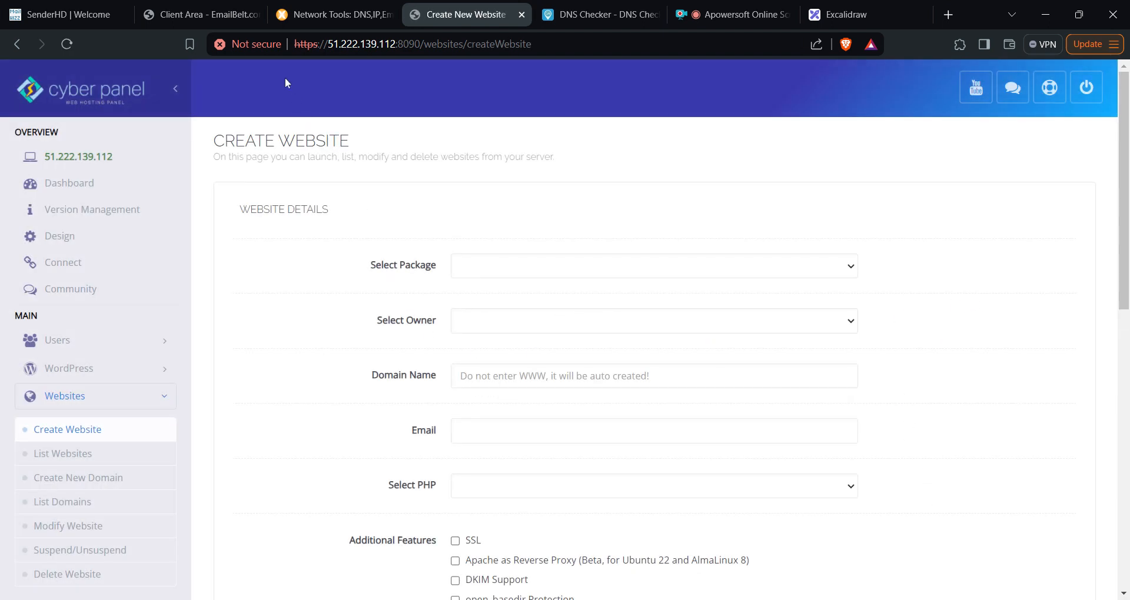
- Choose the Default package and admin owner, and enter onpita.com as the domain name
click(213, 12)
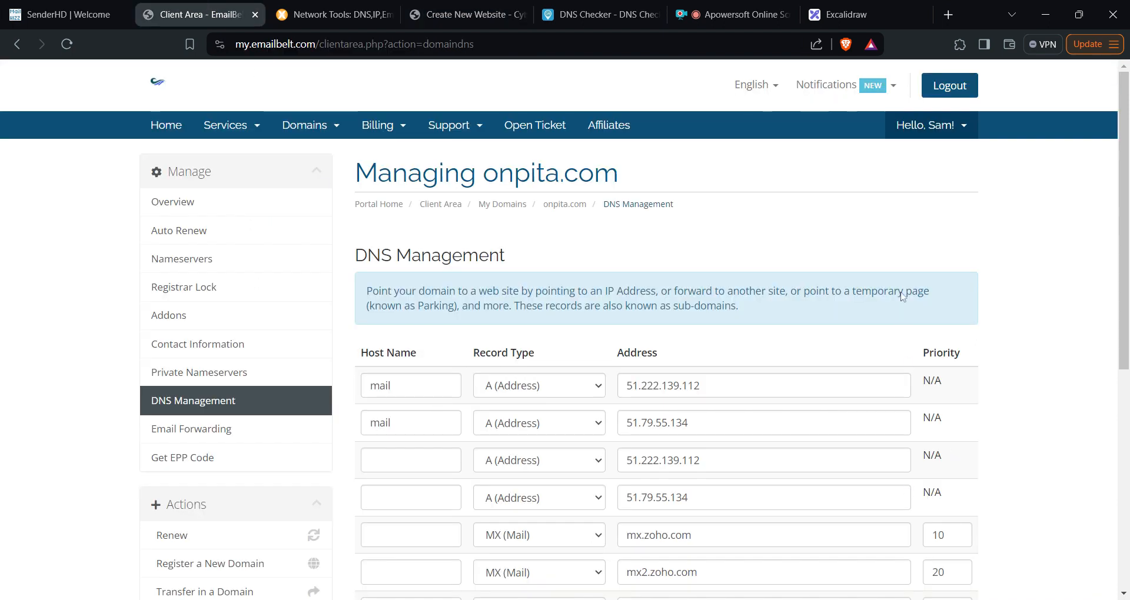
click(468, 16)
click(760, 265)
click(774, 284)
click(752, 318)
click(707, 341)
click(574, 383)
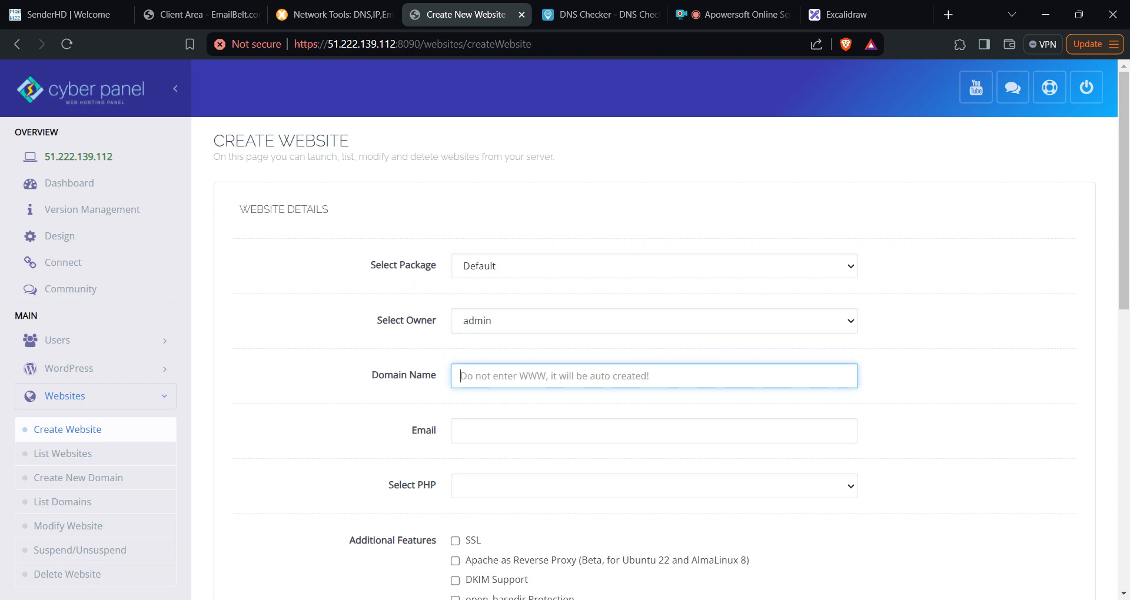
text(onpita)
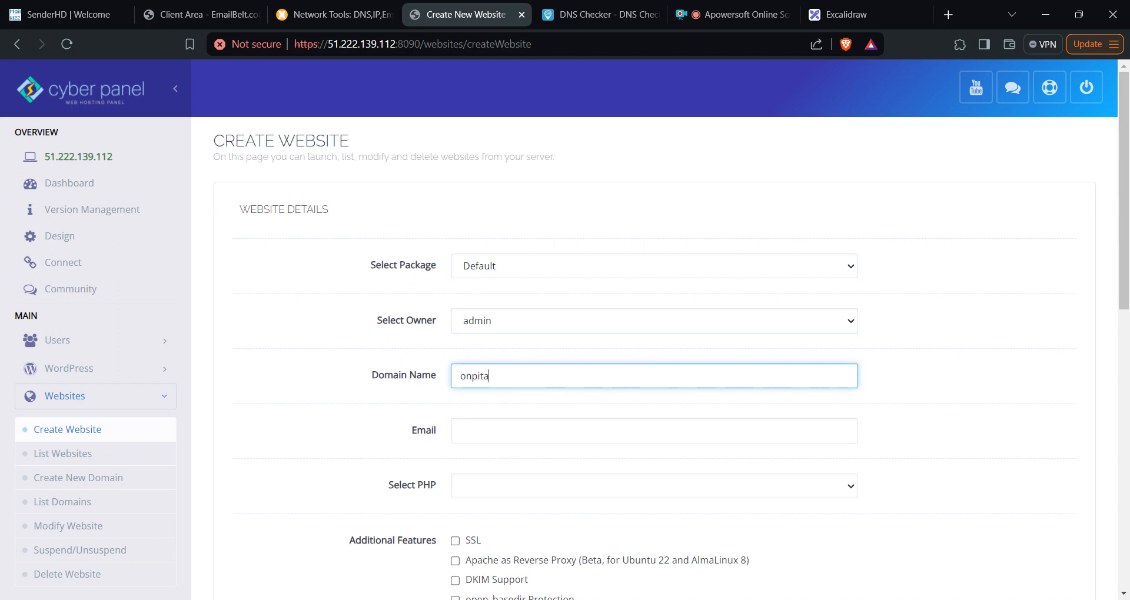
text(.com)
- Enter the support contact e-mail for the site and select PHP 8.0
scroll(564, 329, down, 1)
click(529, 368)
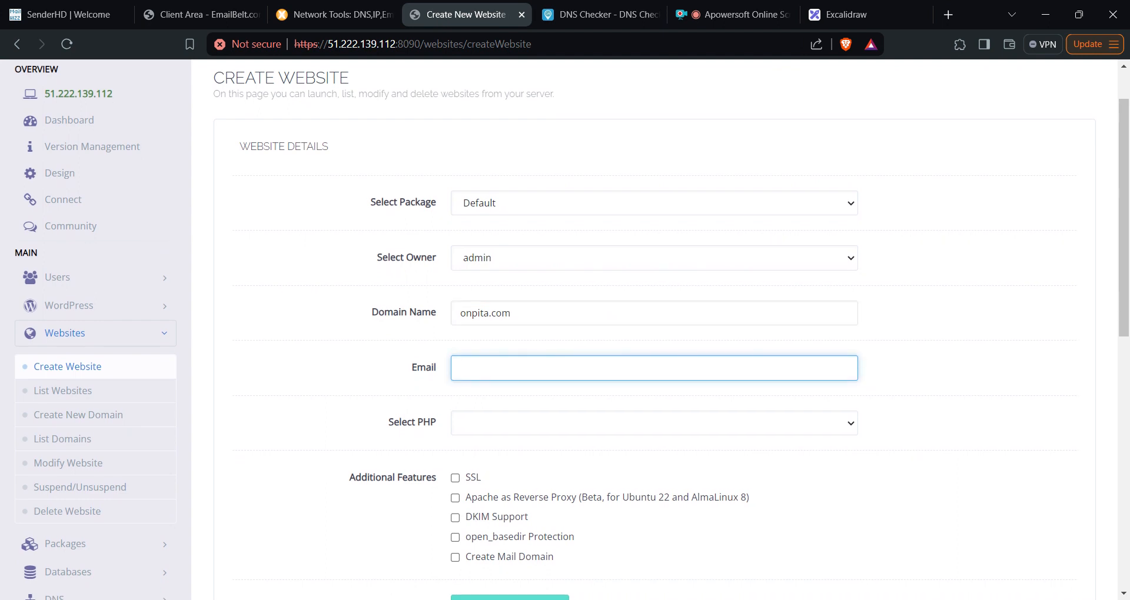
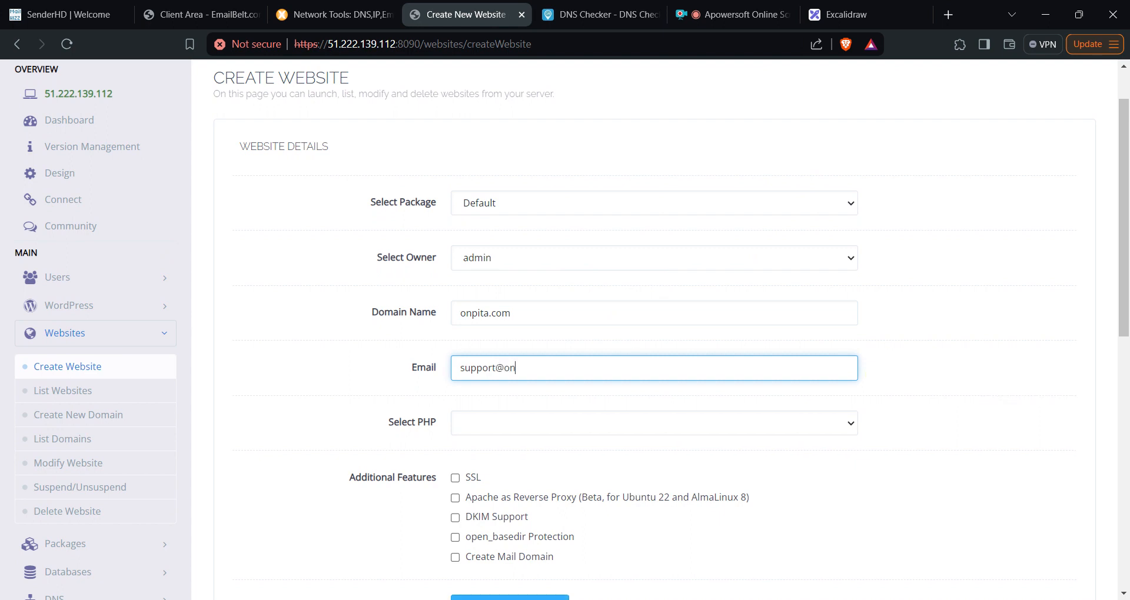
scroll(571, 333, down, 1)
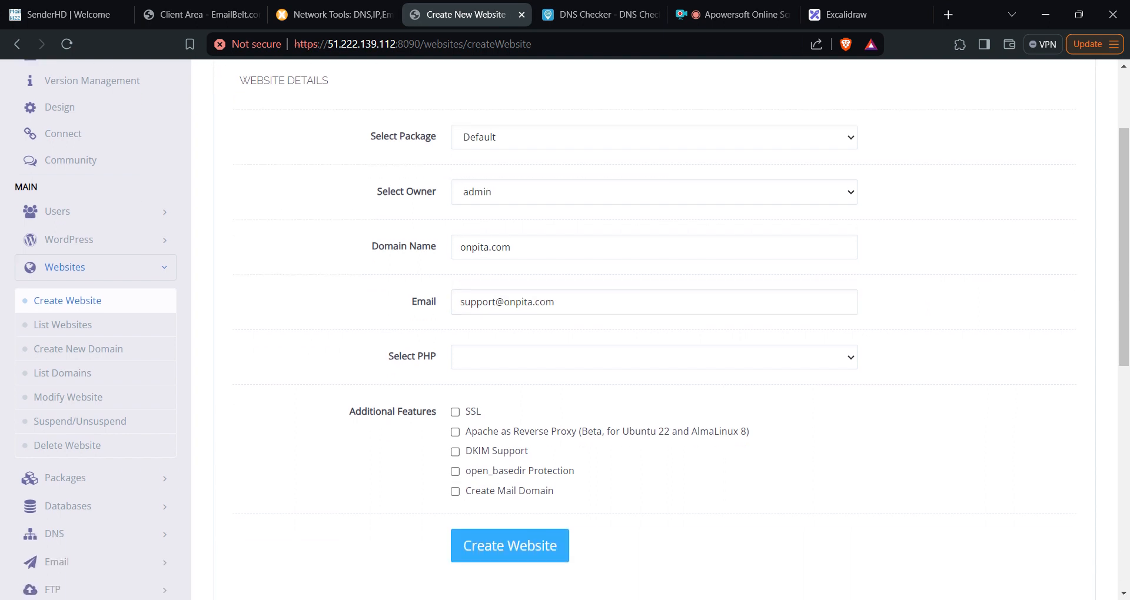
click(654, 357)
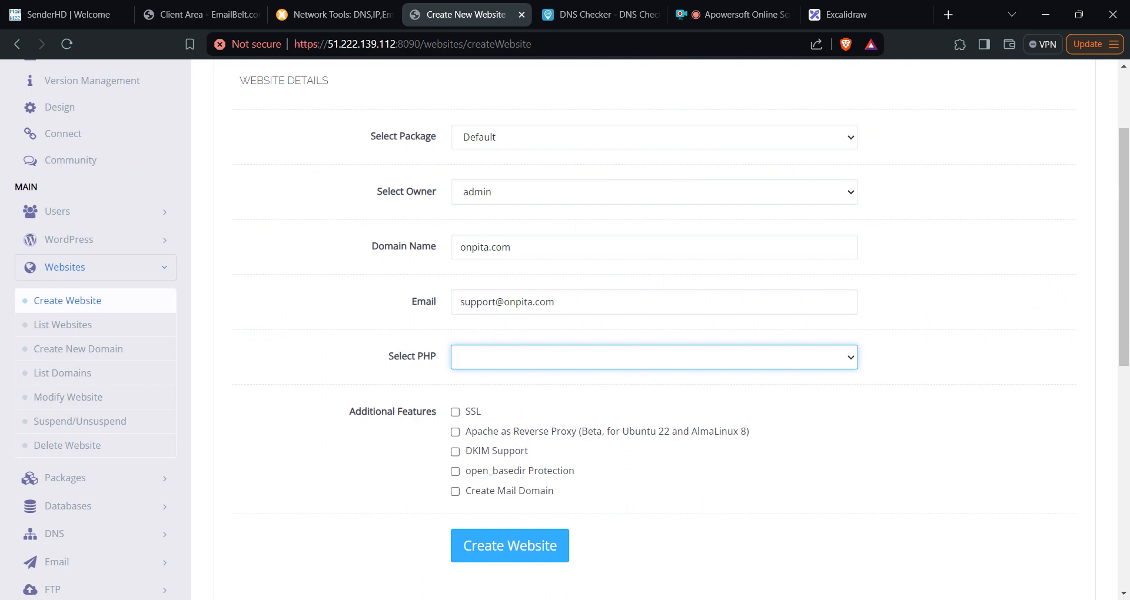
click(483, 391)
key(Down)
- Tick SSL, DKIM Support and Create Mail Domain for the new site
scroll(654, 329, down, 2)
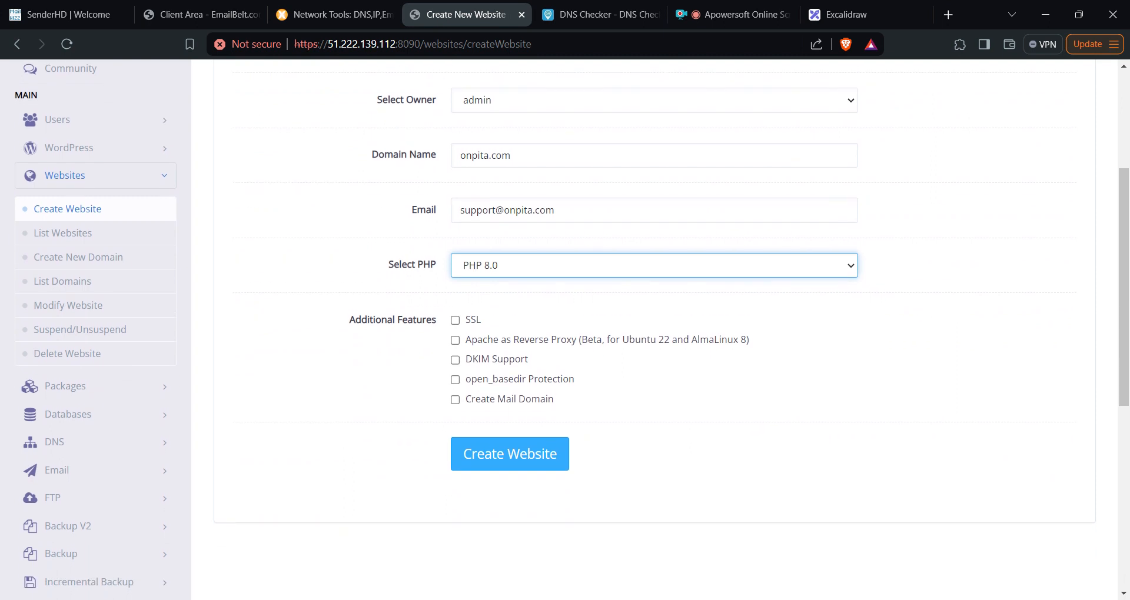
click(454, 320)
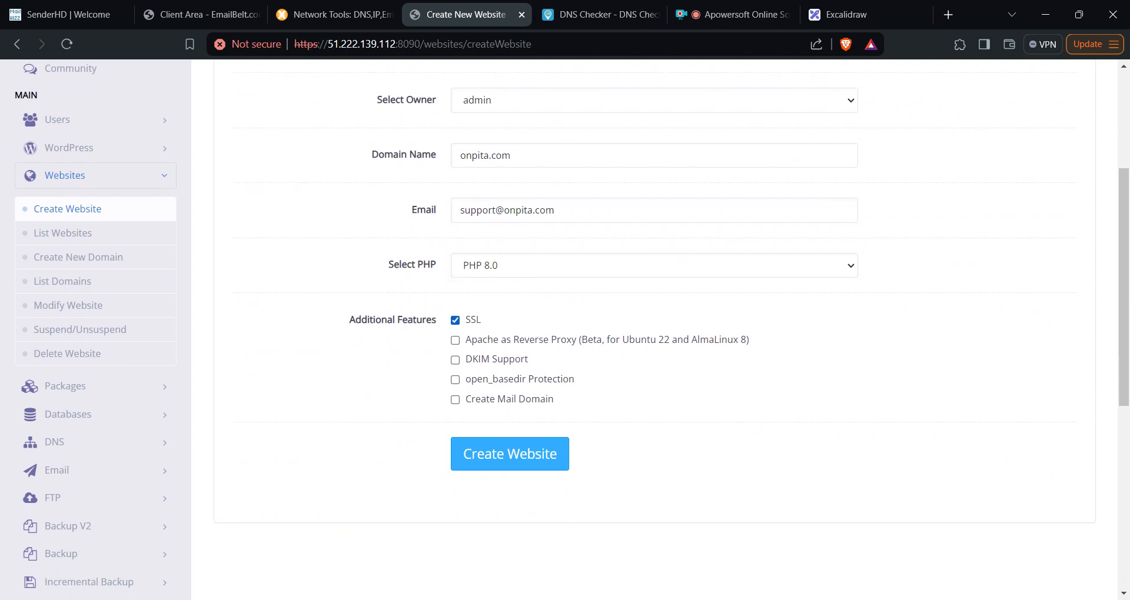
click(455, 360)
click(455, 400)
scroll(789, 242, up, 2)
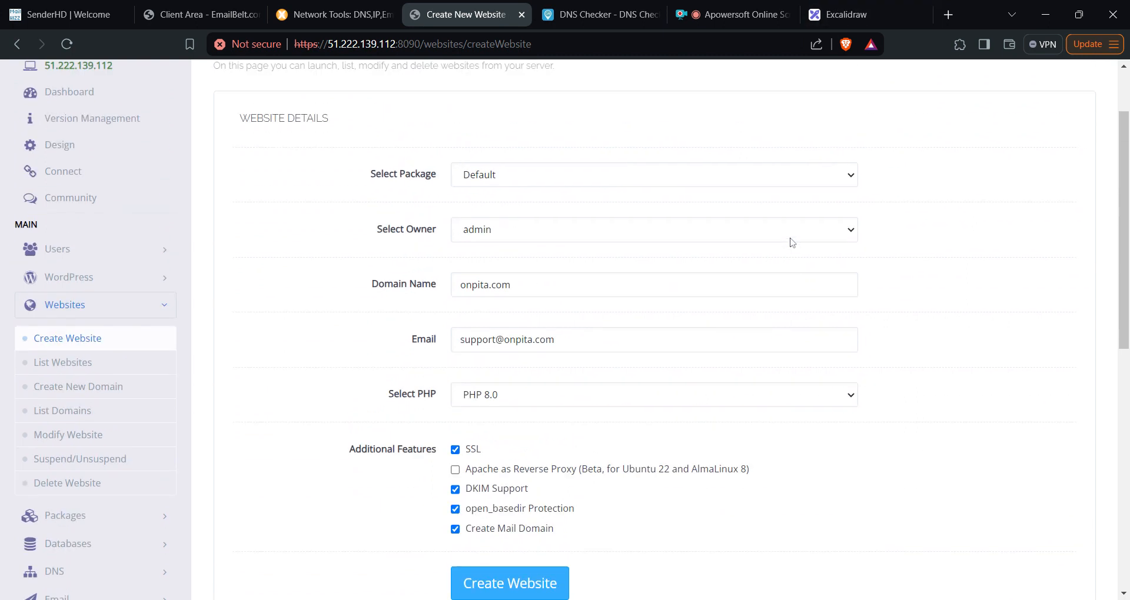
scroll(791, 243, down, 3)
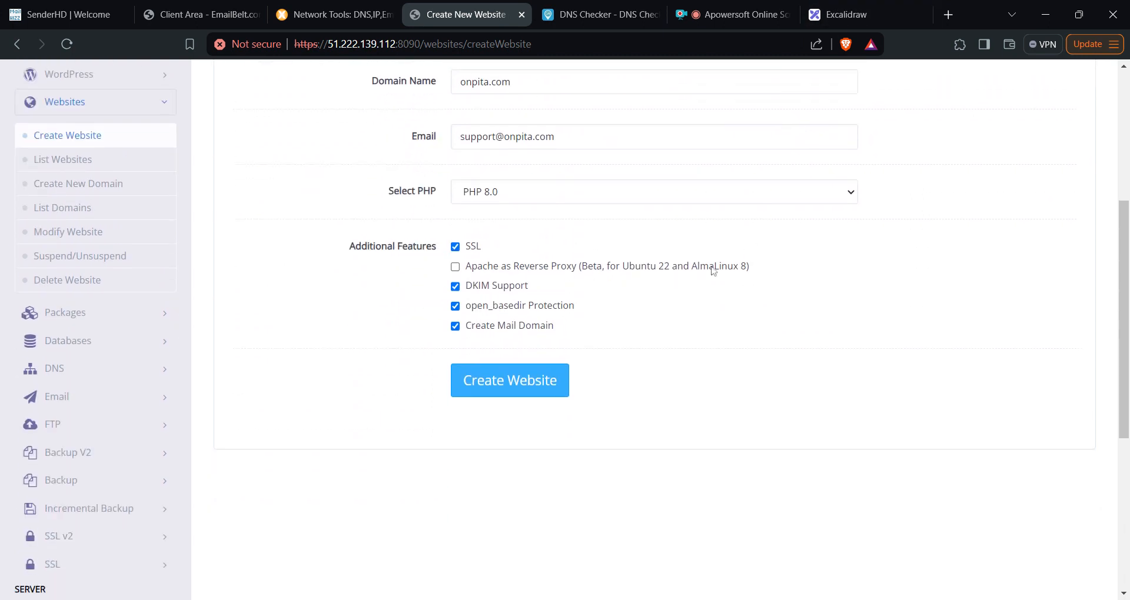
- Create the onpita.com website, verify it in the website list, and return to its DNS records
click(512, 392)
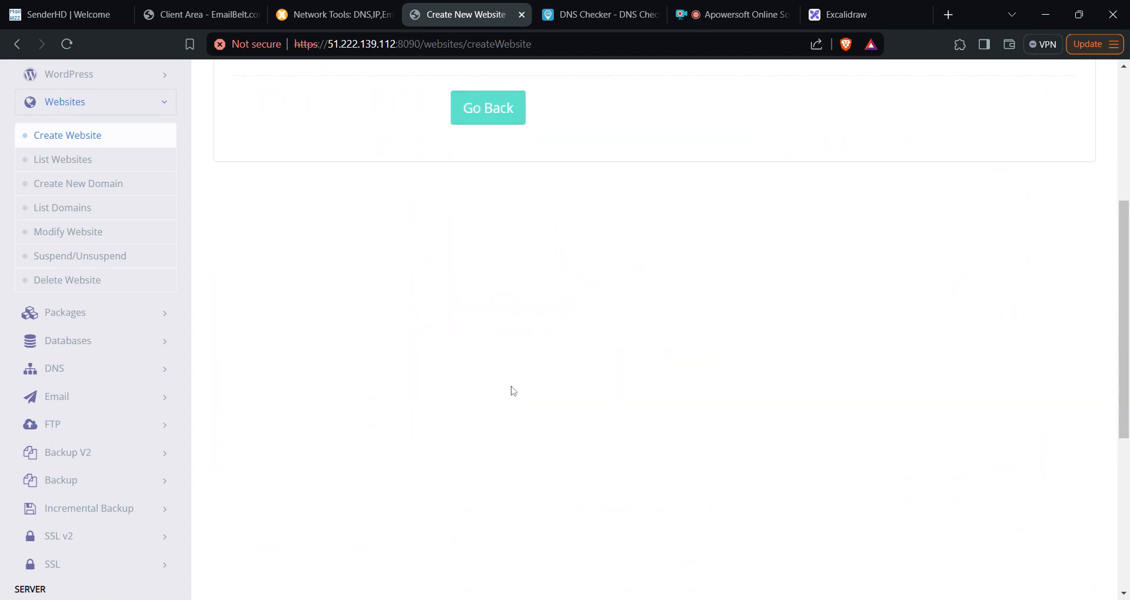
scroll(695, 388, up, 3)
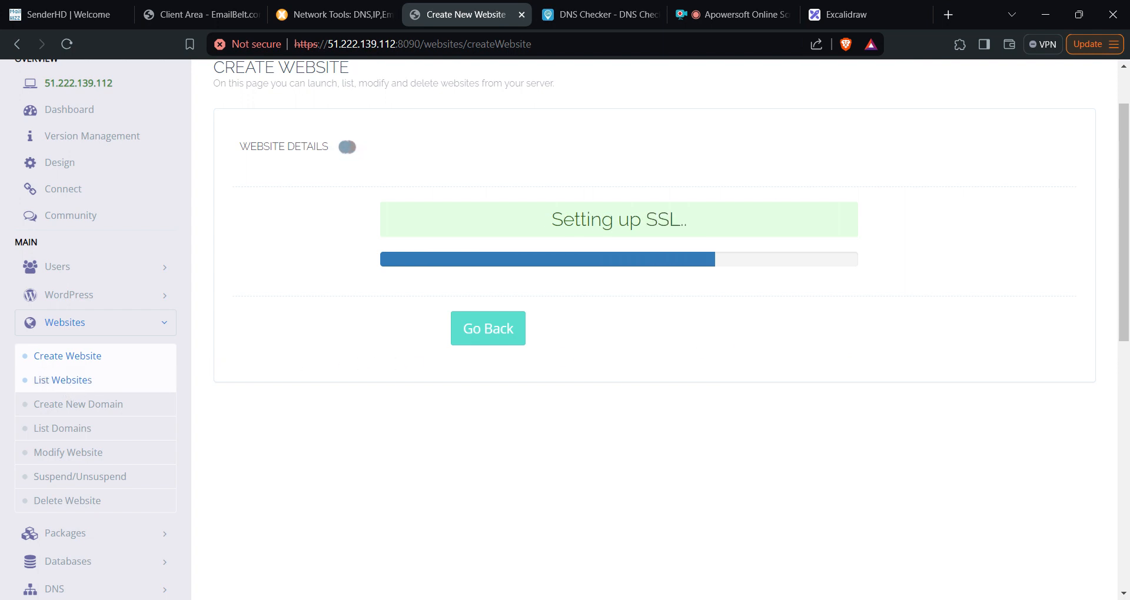
middle_click(62, 380)
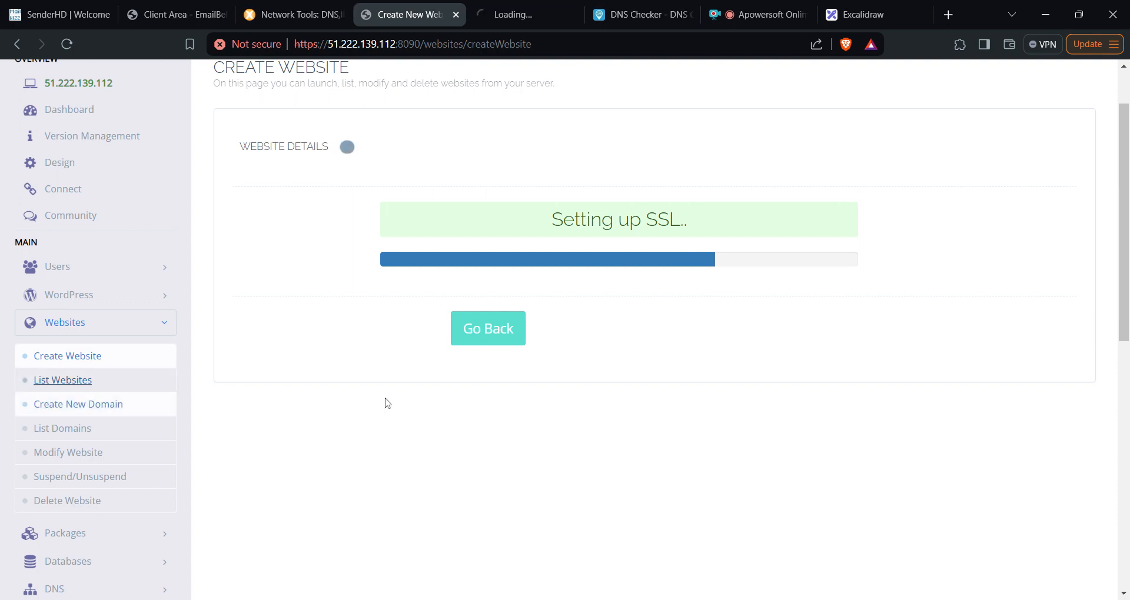
click(525, 16)
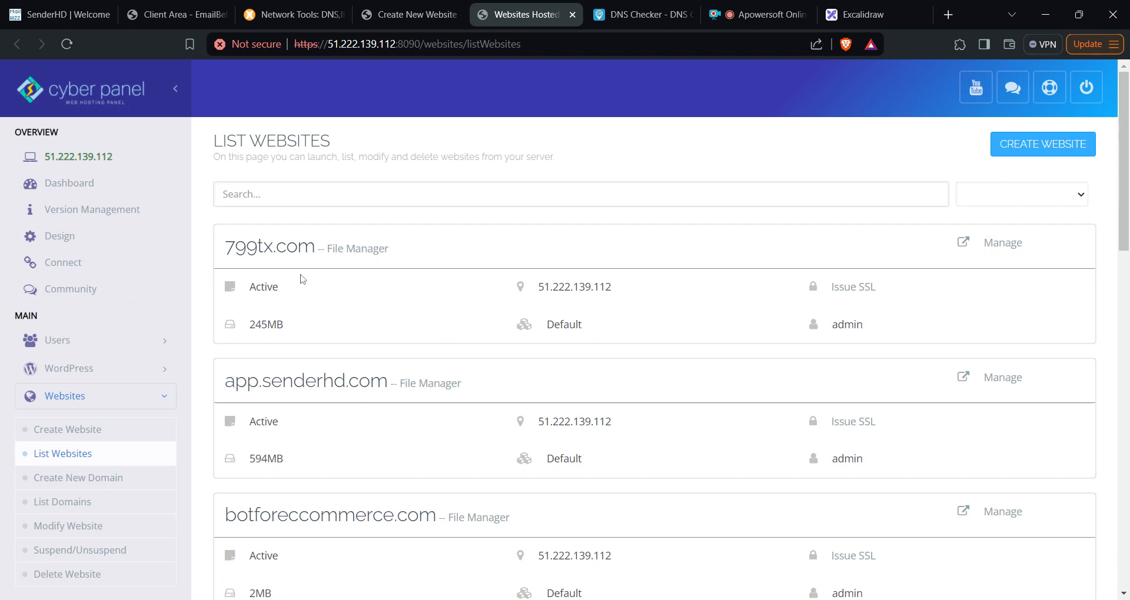
scroll(302, 279, down, 9)
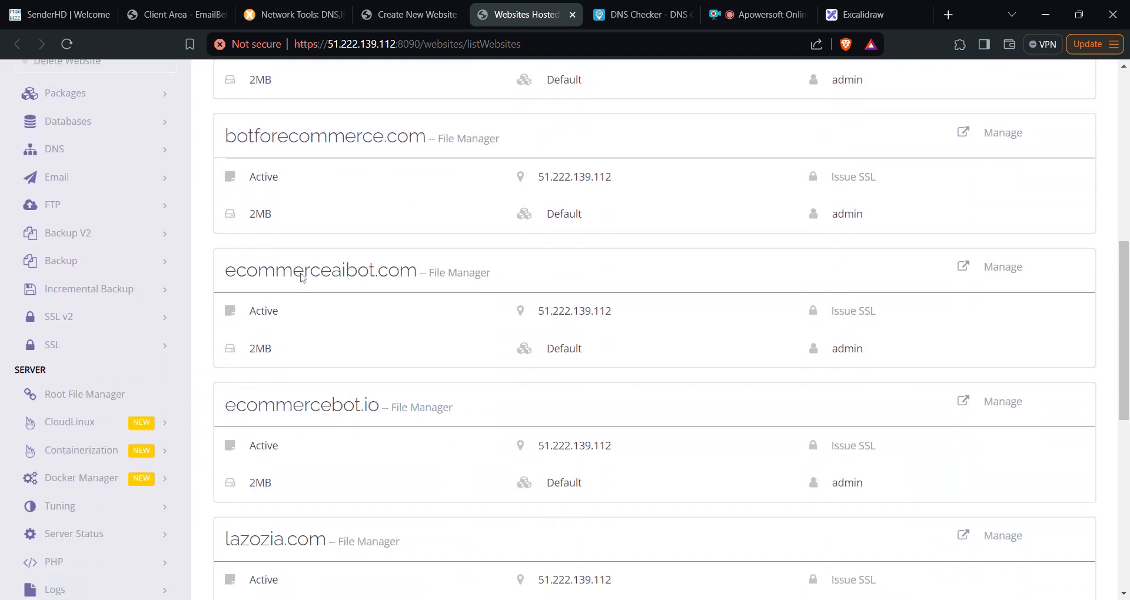
scroll(300, 279, down, 4)
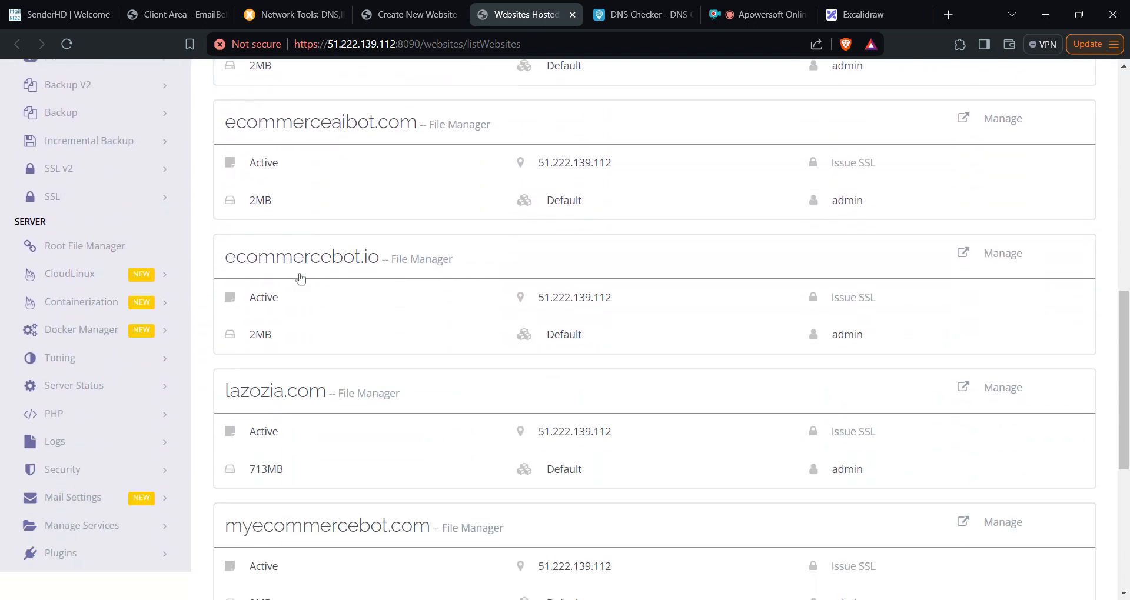
scroll(387, 360, up, 7)
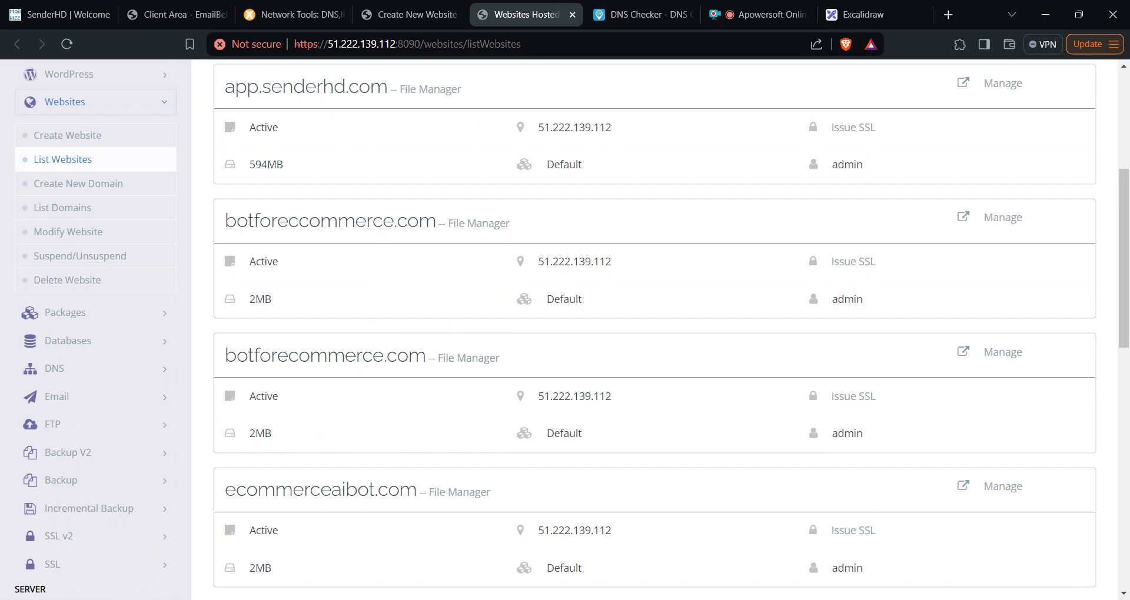
scroll(373, 391, up, 2)
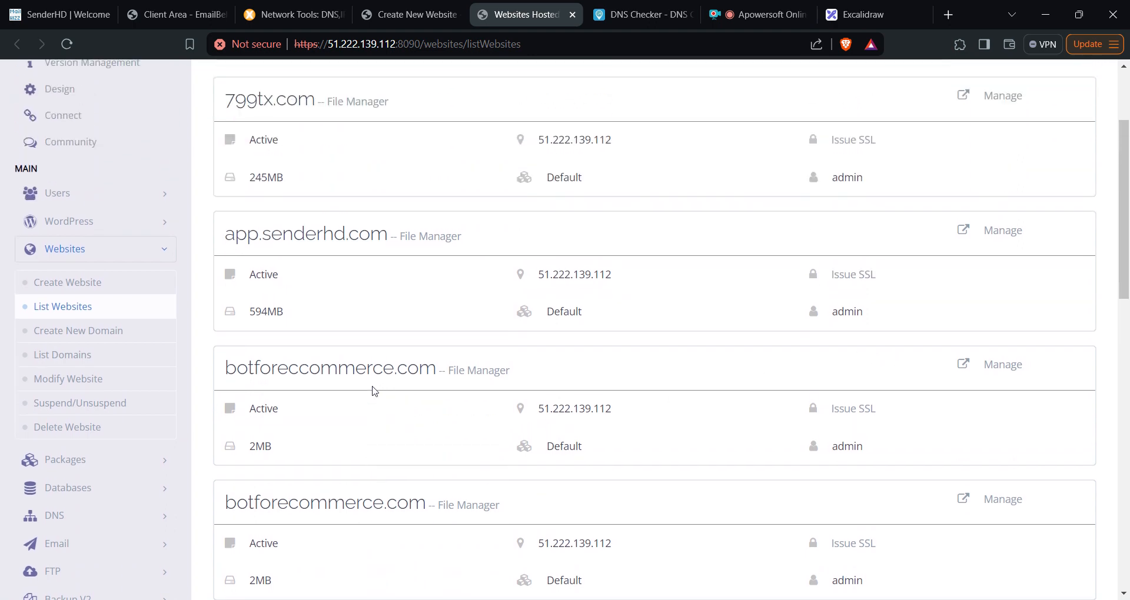
scroll(373, 391, up, 2)
click(410, 17)
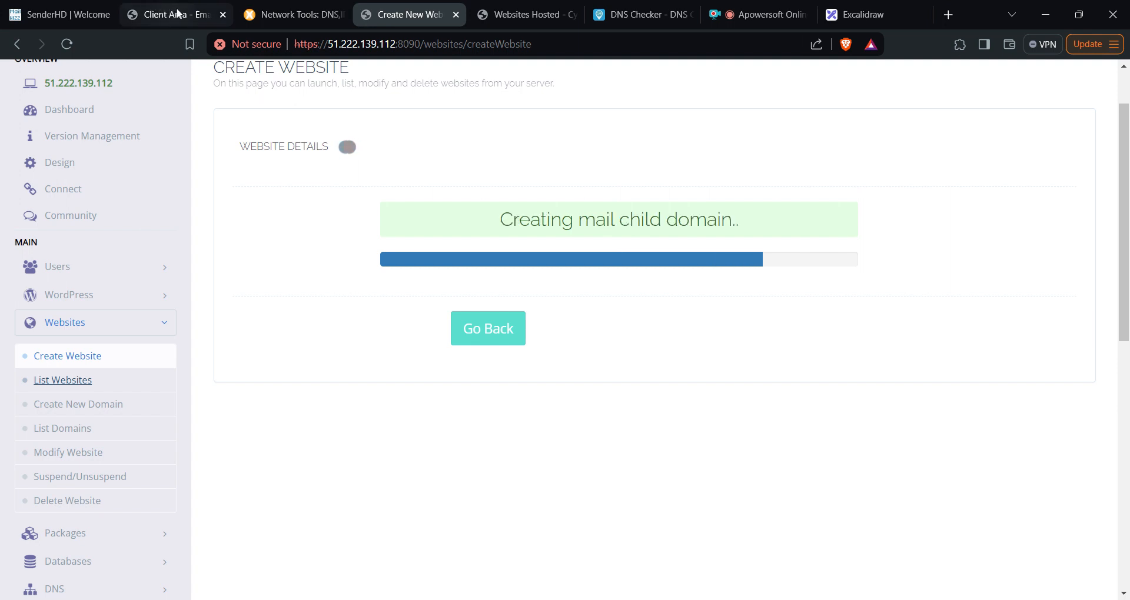
click(178, 12)
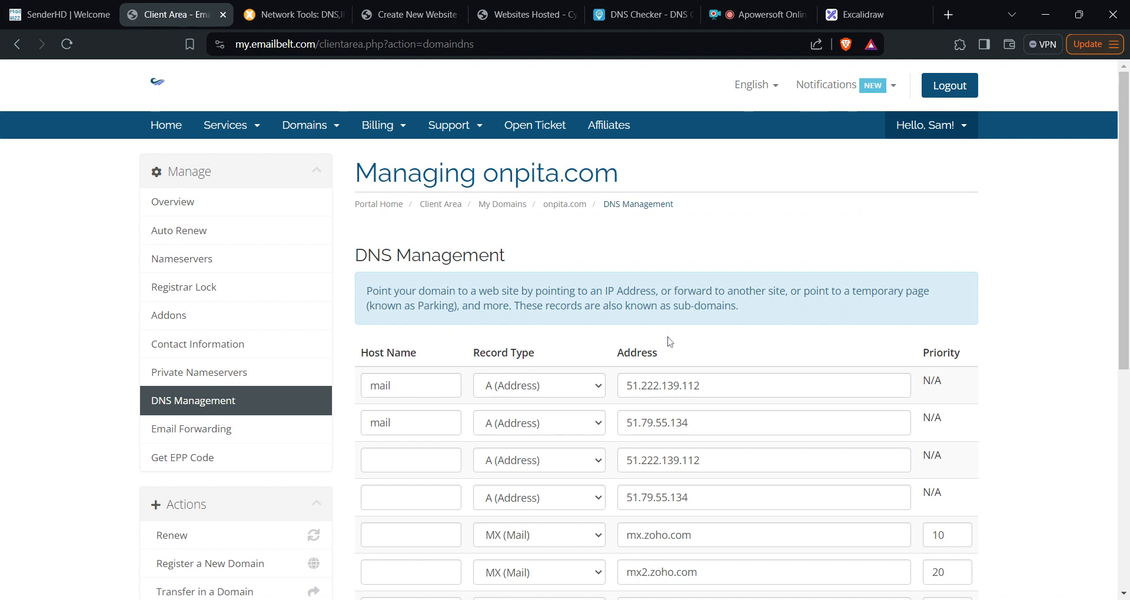
- Inspect the onpita.com A records to find the server IP 51.222.139.112
scroll(668, 341, down, 2)
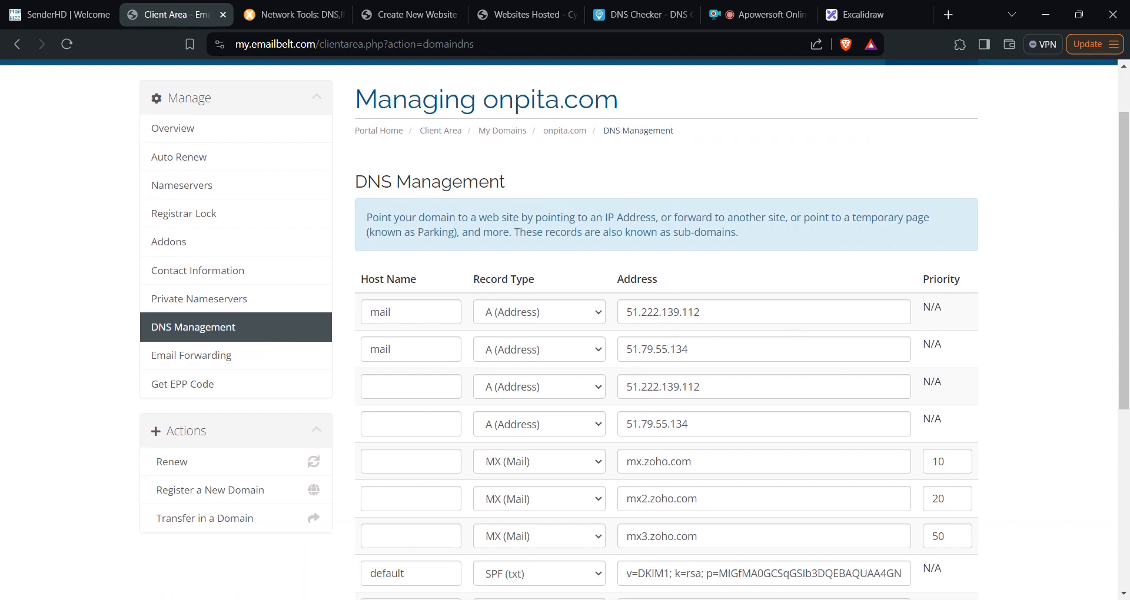
click(411, 313)
click(744, 314)
scroll(785, 380, down, 5)
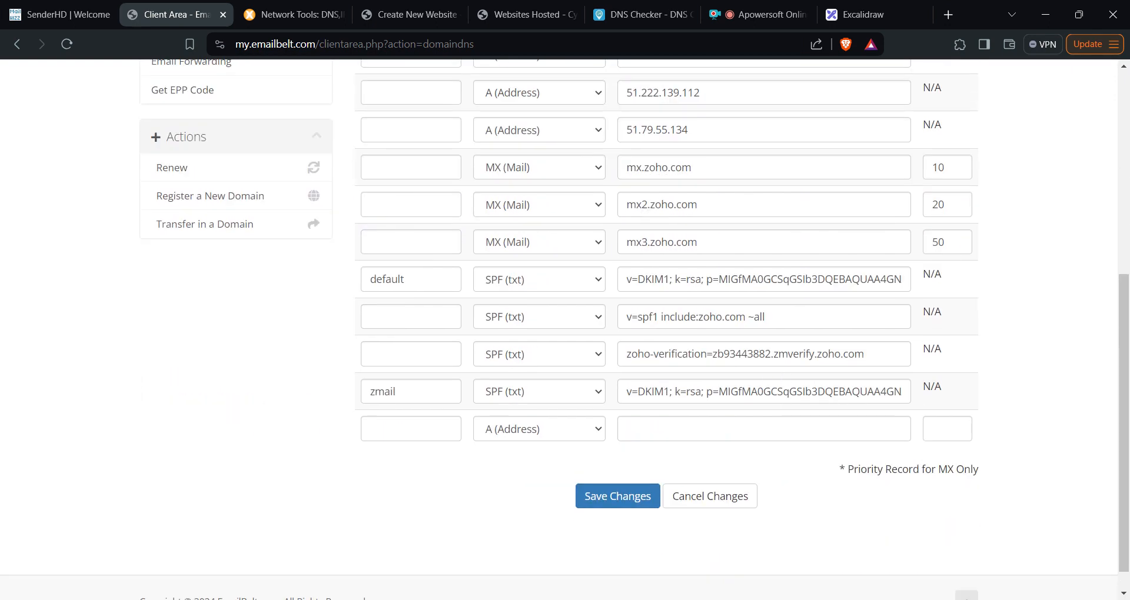
scroll(666, 329, up, 5)
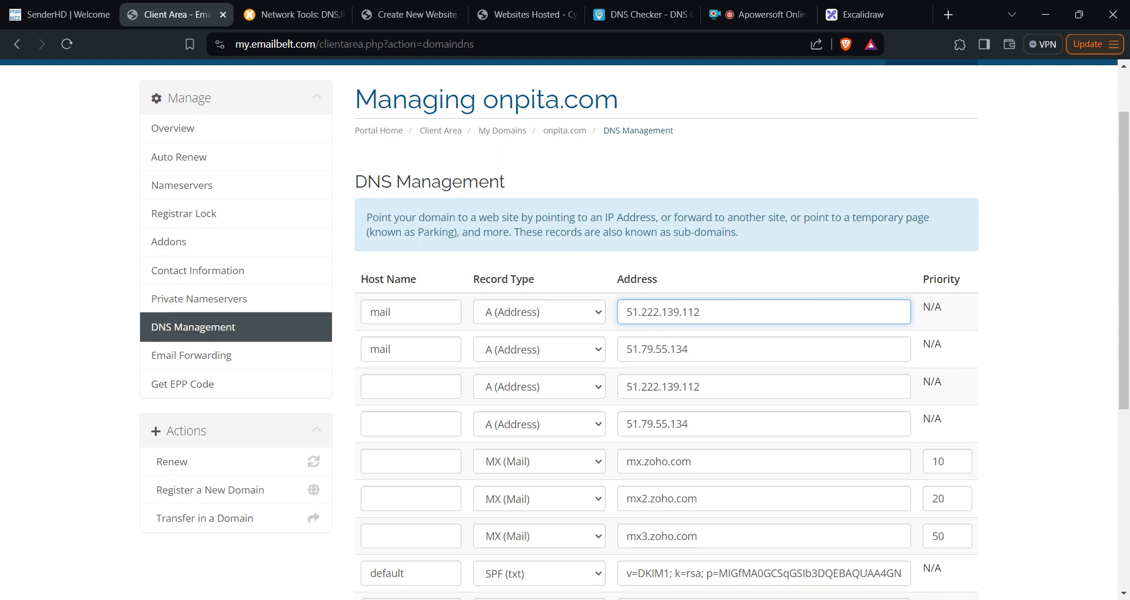
click(746, 387)
scroll(666, 330, down, 5)
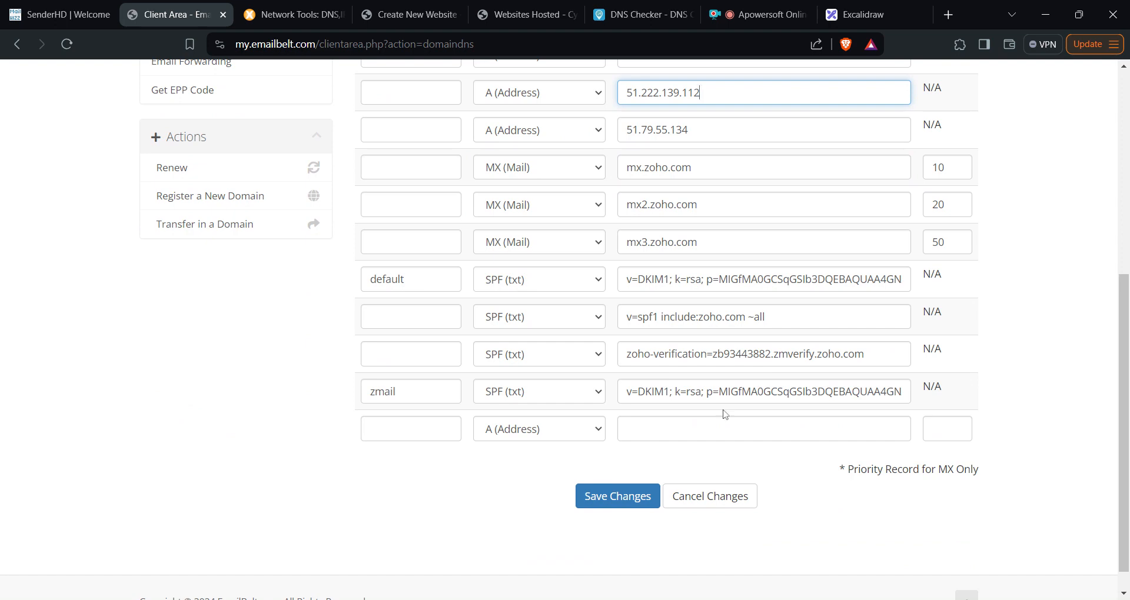
scroll(724, 413, up, 4)
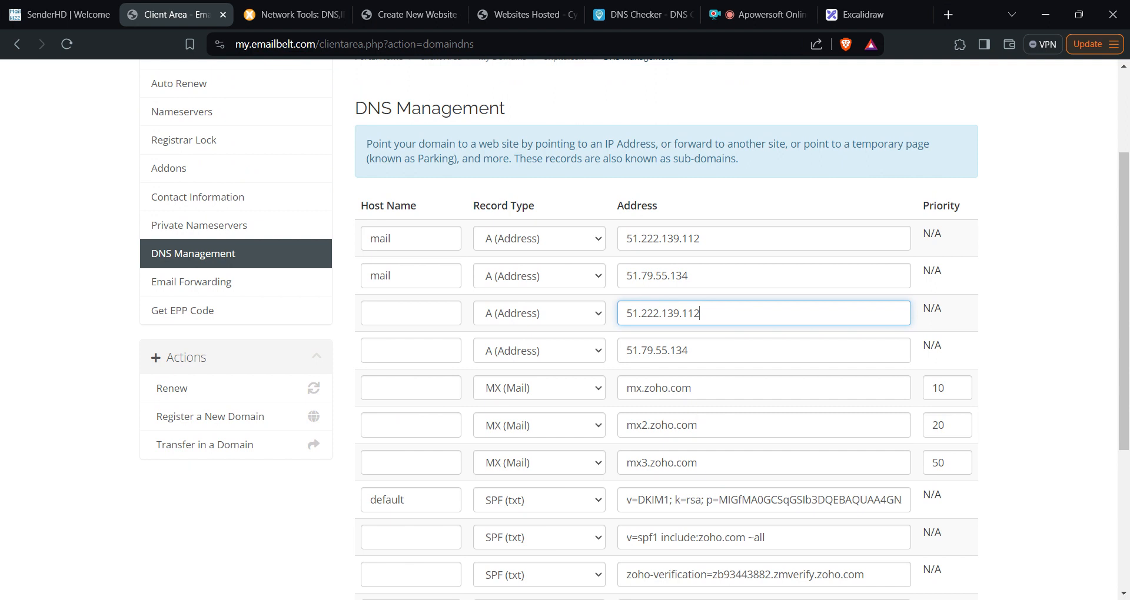
click(410, 239)
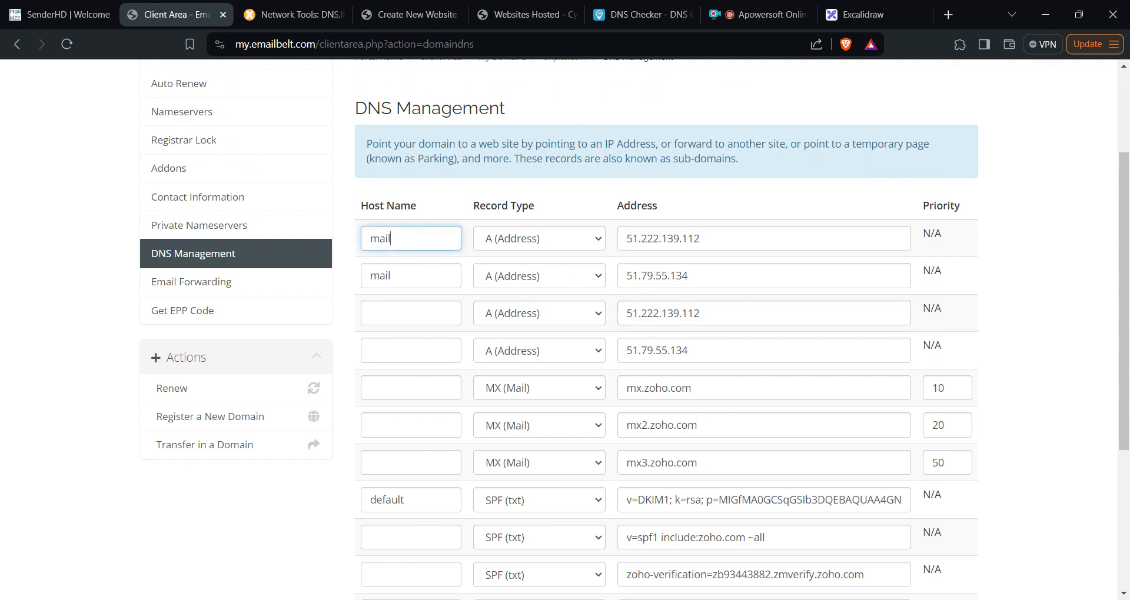
click(728, 242)
scroll(728, 247, down, 3)
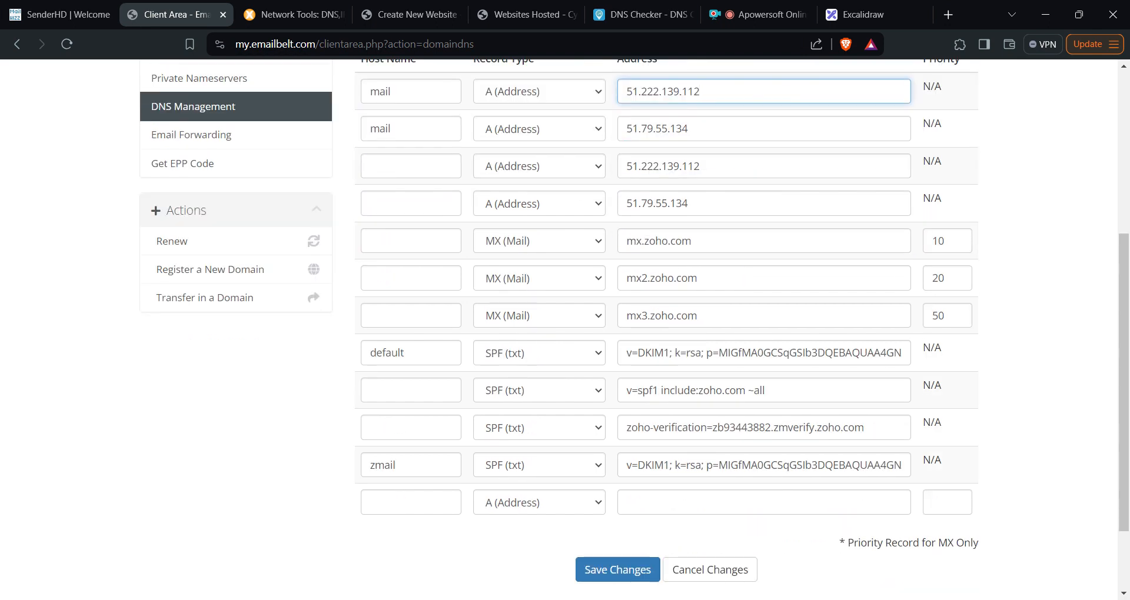
scroll(698, 376, up, 3)
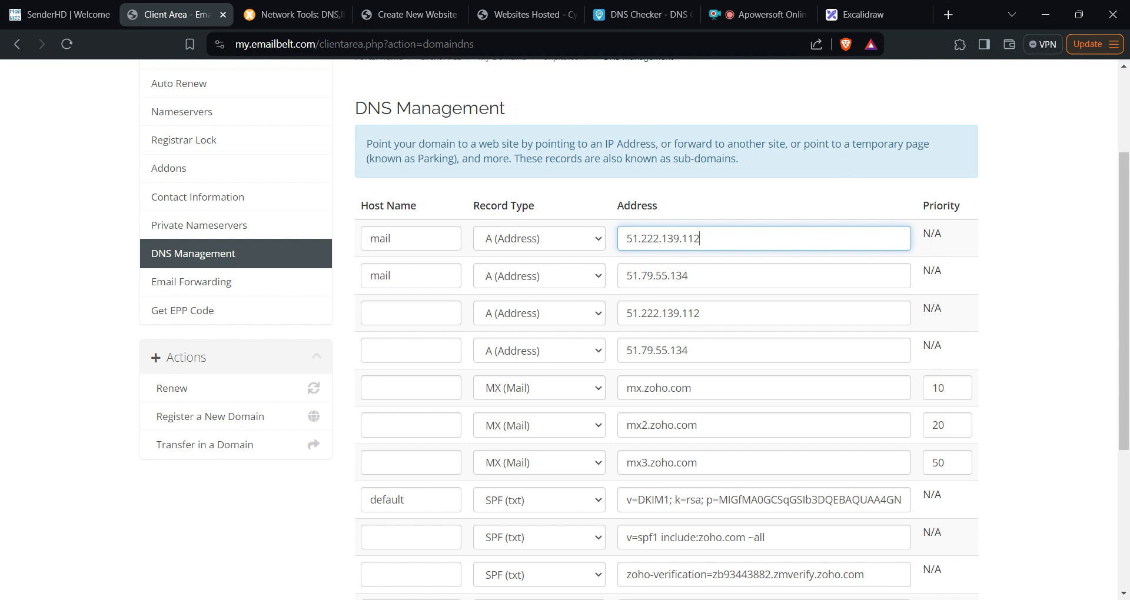
click(700, 313)
scroll(700, 313, down, 3)
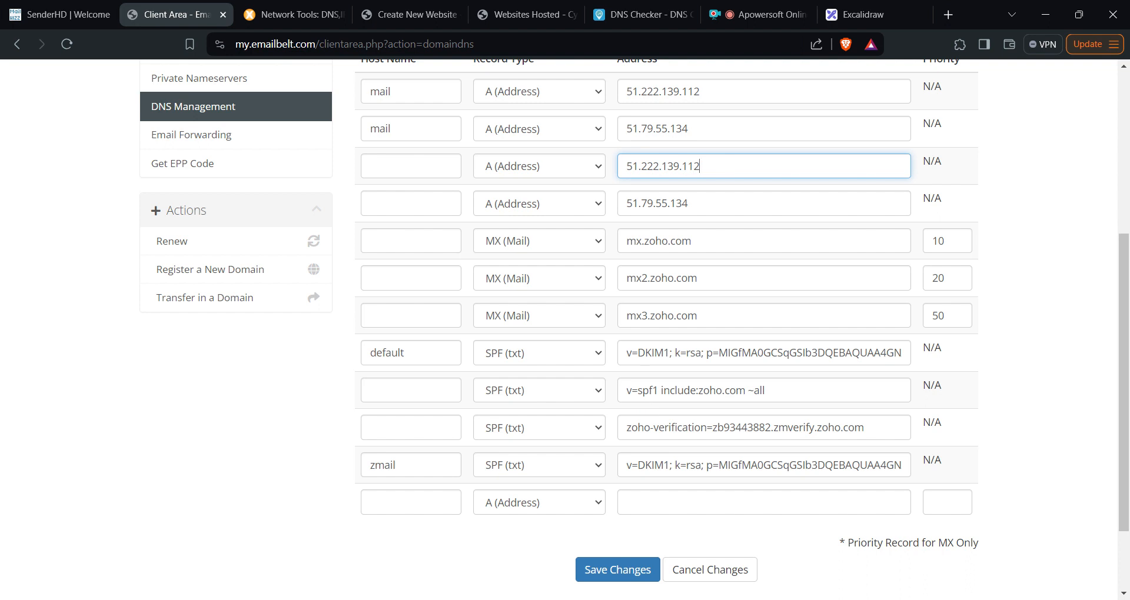
- Add ip4:51.222.139.112 after v=spf1 in the SPF record and save the DNS changes
click(658, 390)
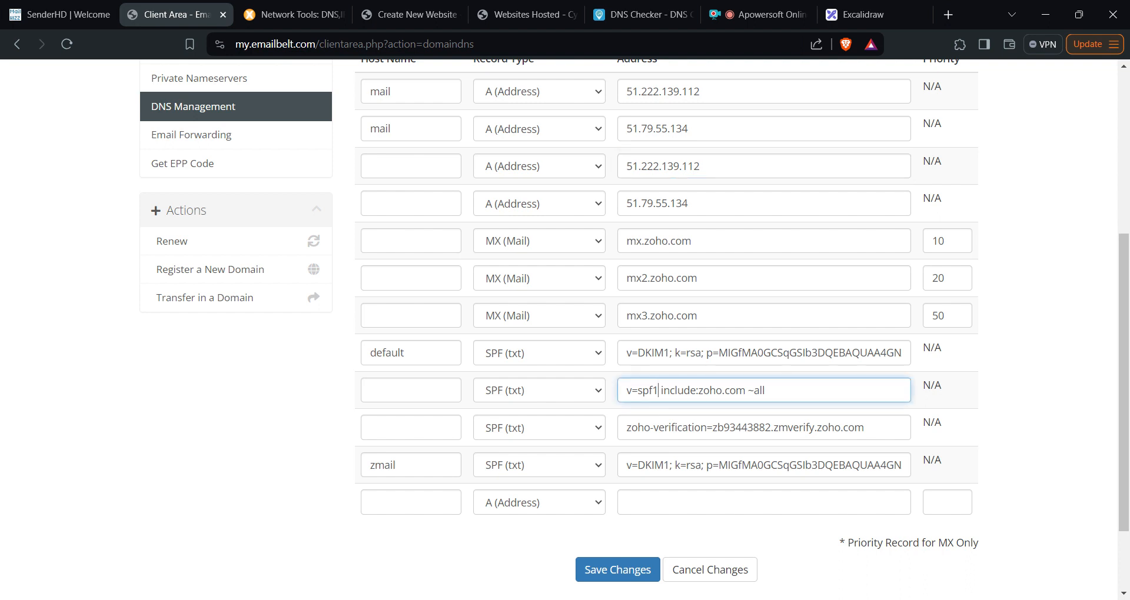
text(ip4)
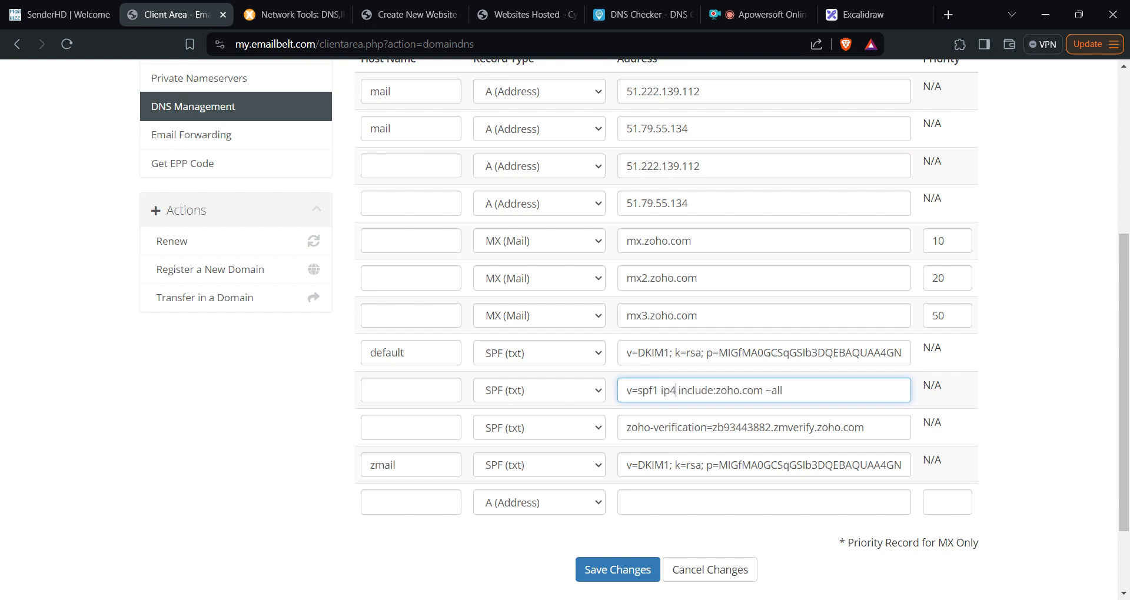
text(:)
click(714, 167)
key(ctrl+a)
key(ctrl+c)
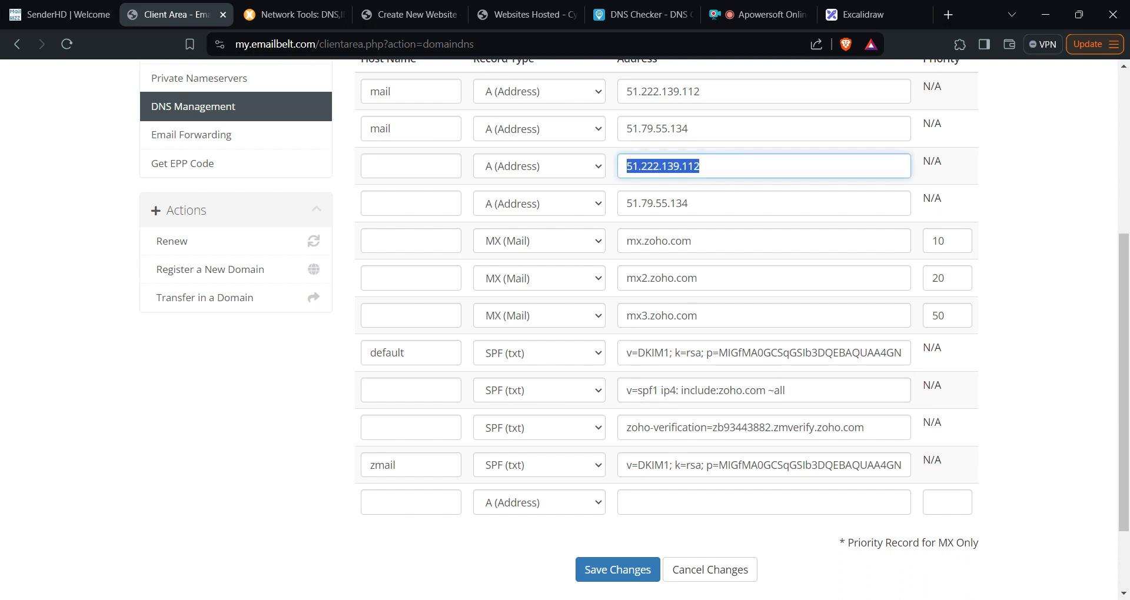
click(676, 391)
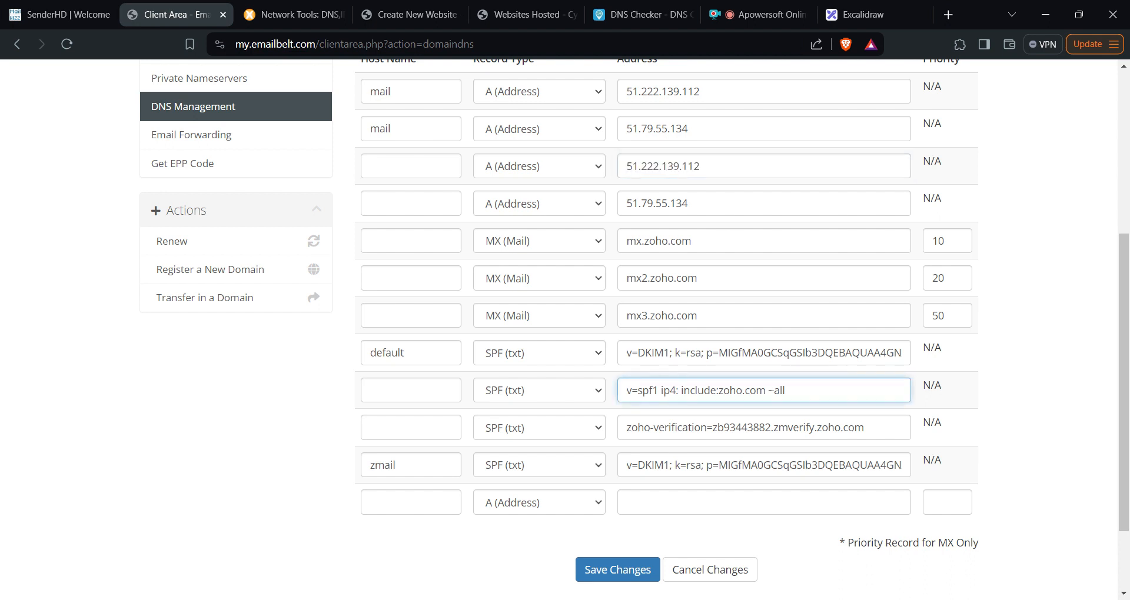
key(ctrl+v)
scroll(868, 334, down, 1)
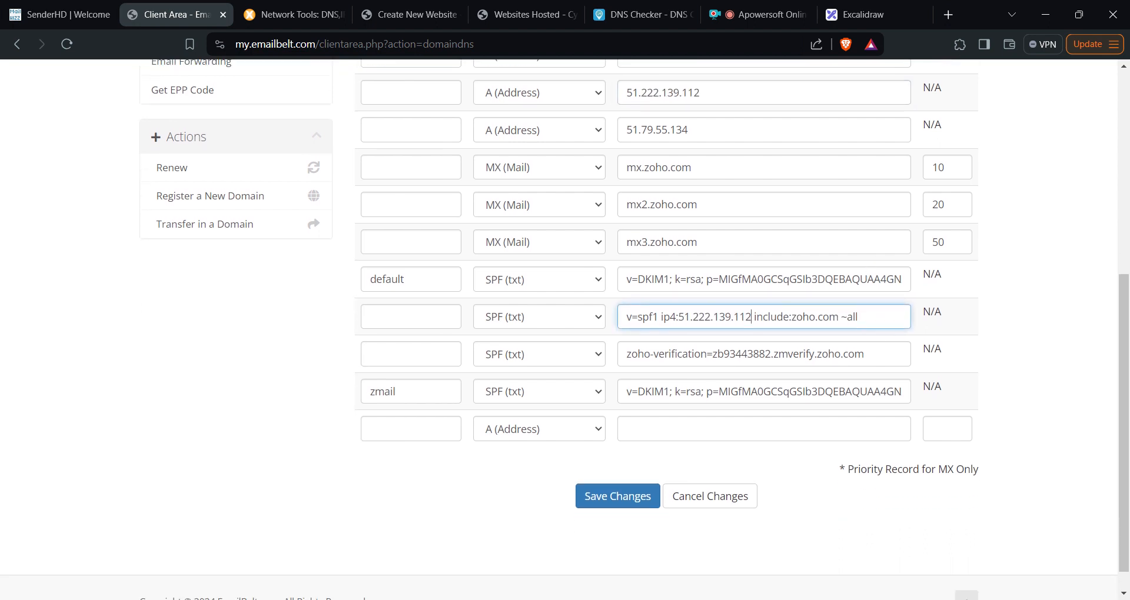
click(613, 497)
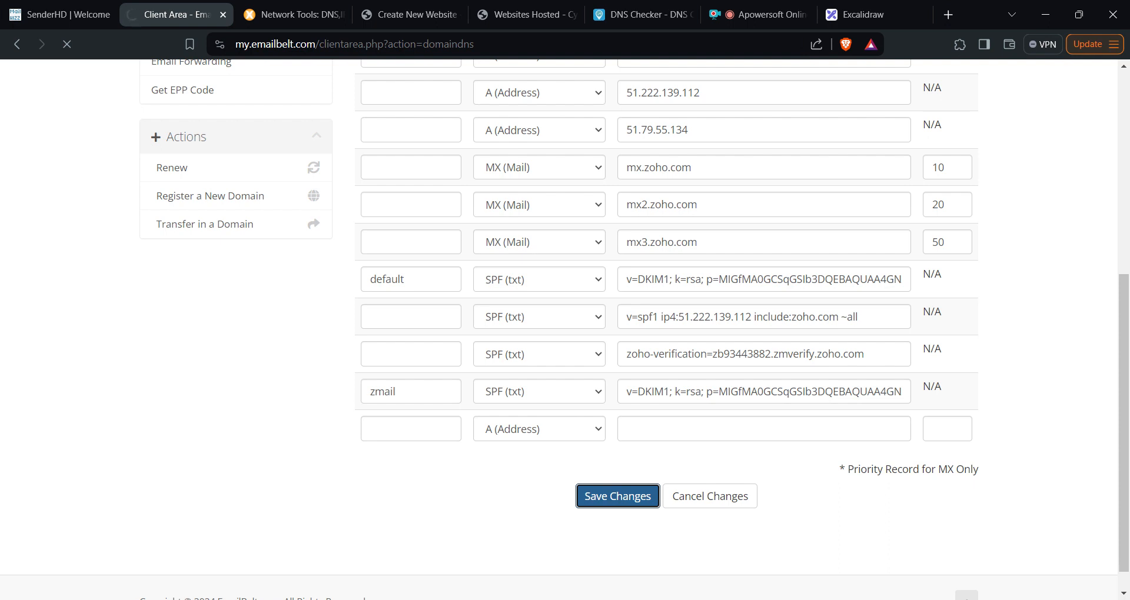
scroll(757, 373, up, 3)
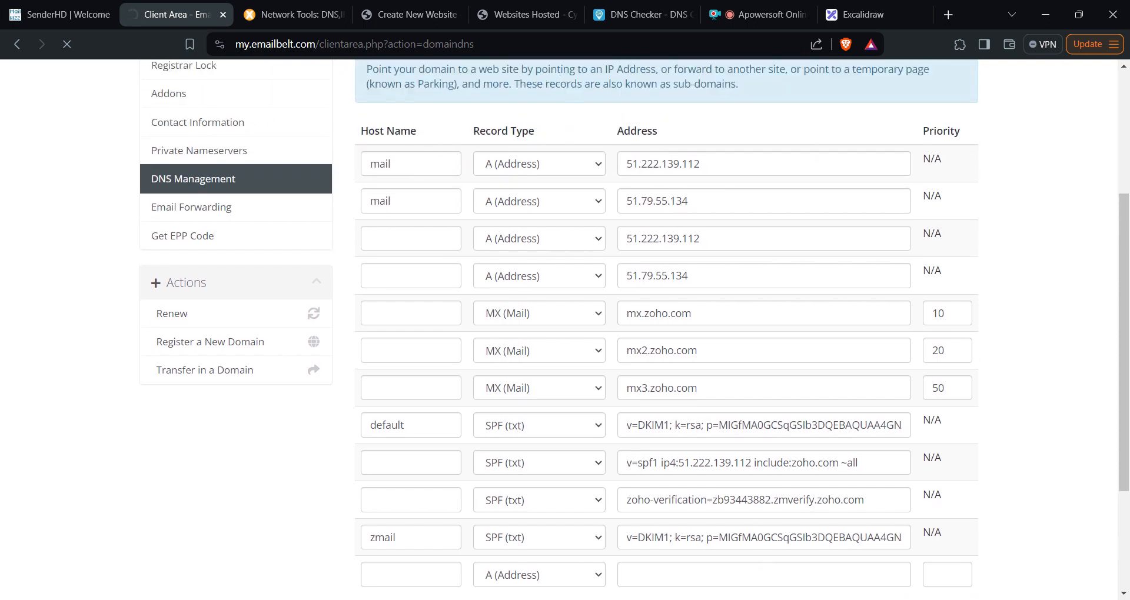
scroll(752, 370, down, 6)
click(579, 404)
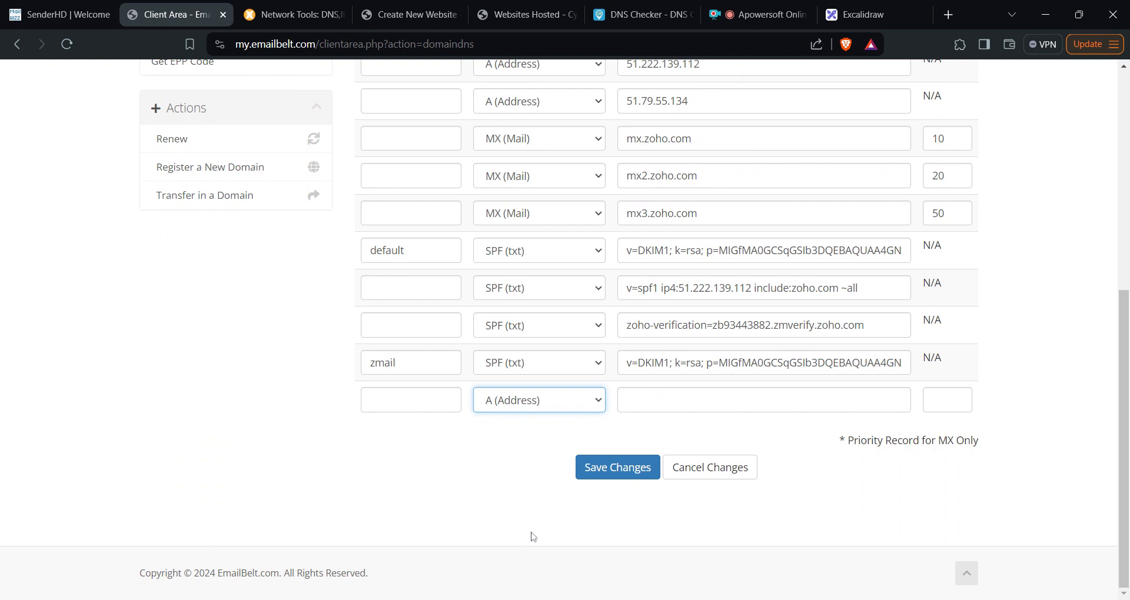
- Make the new row an SPF (txt) record with host name _dmarc
key(s)
click(626, 399)
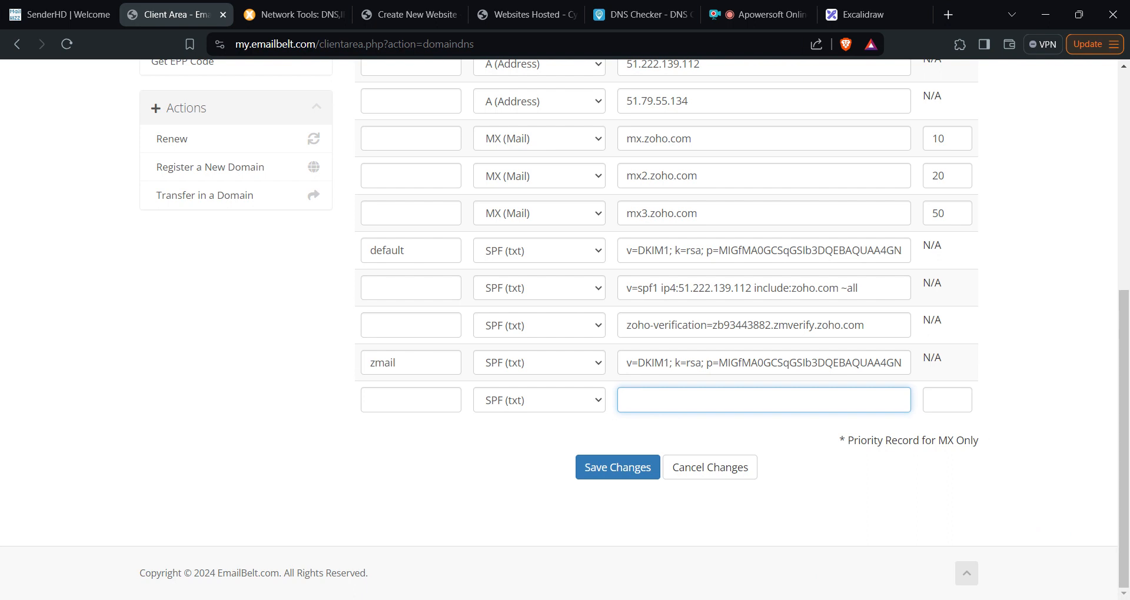
click(410, 400)
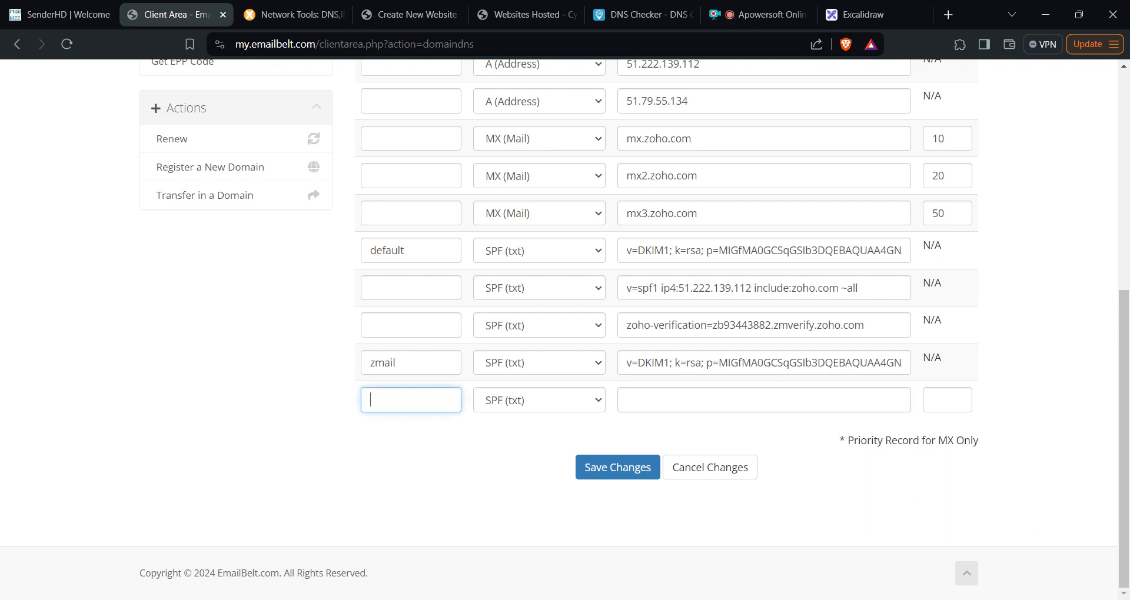
text(_dmarc)
click(730, 400)
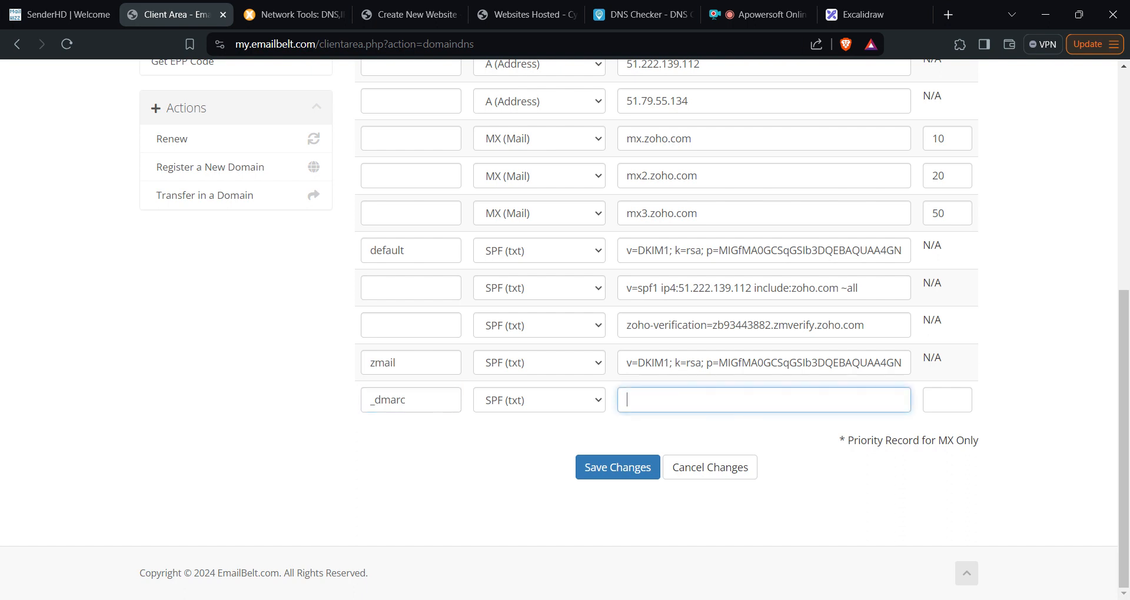
text(v)
key(BackSpace)
text(v=)
- Paste v=DMARC1; p=quarantine as the _dmarc record value and save the changes
scroll(565, 329, up, 3)
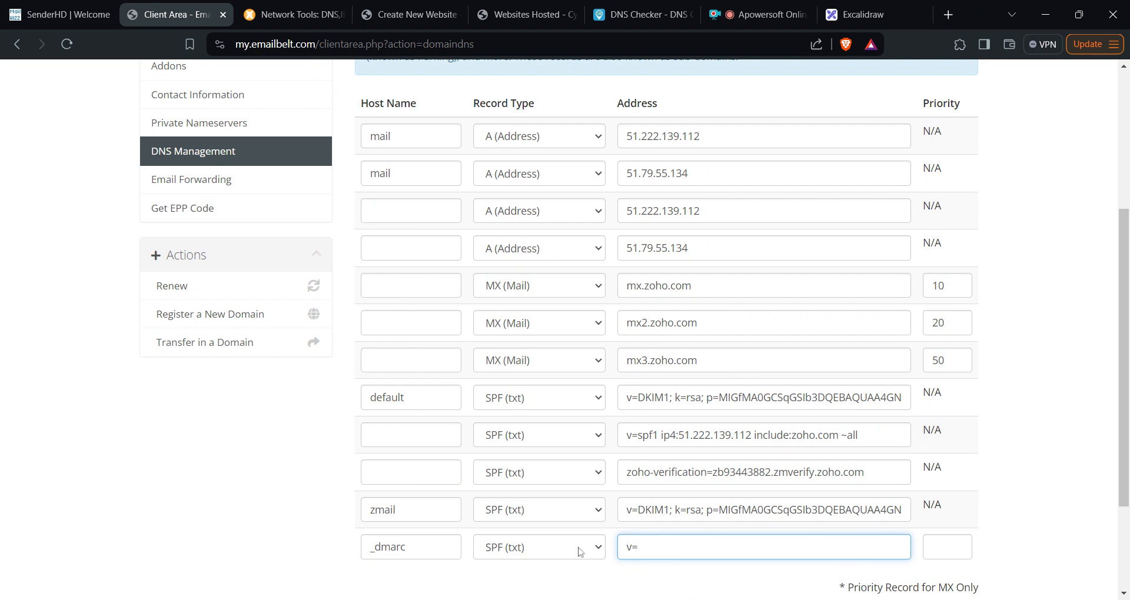
key(alt+Tab)
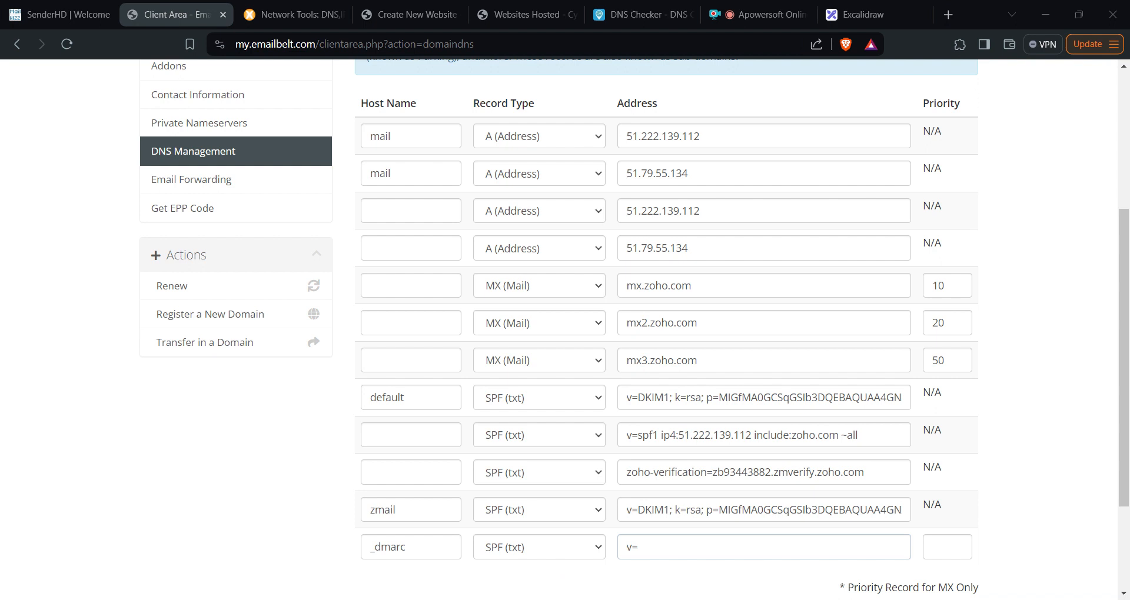
key(alt+Tab)
scroll(663, 459, down, 1)
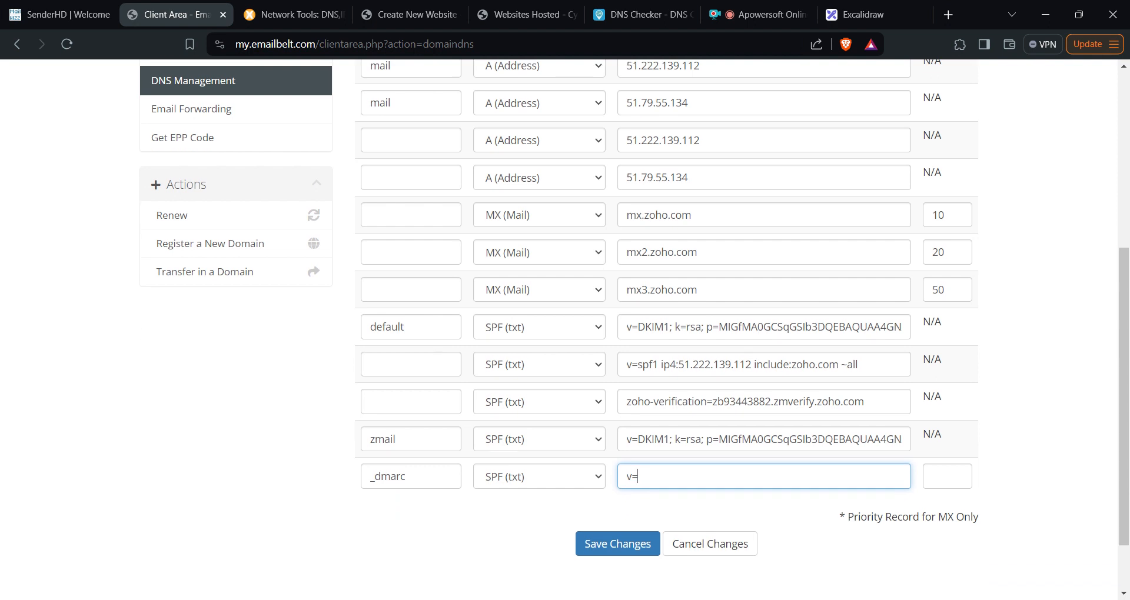
key(shift+Left)
key(shift+Left)
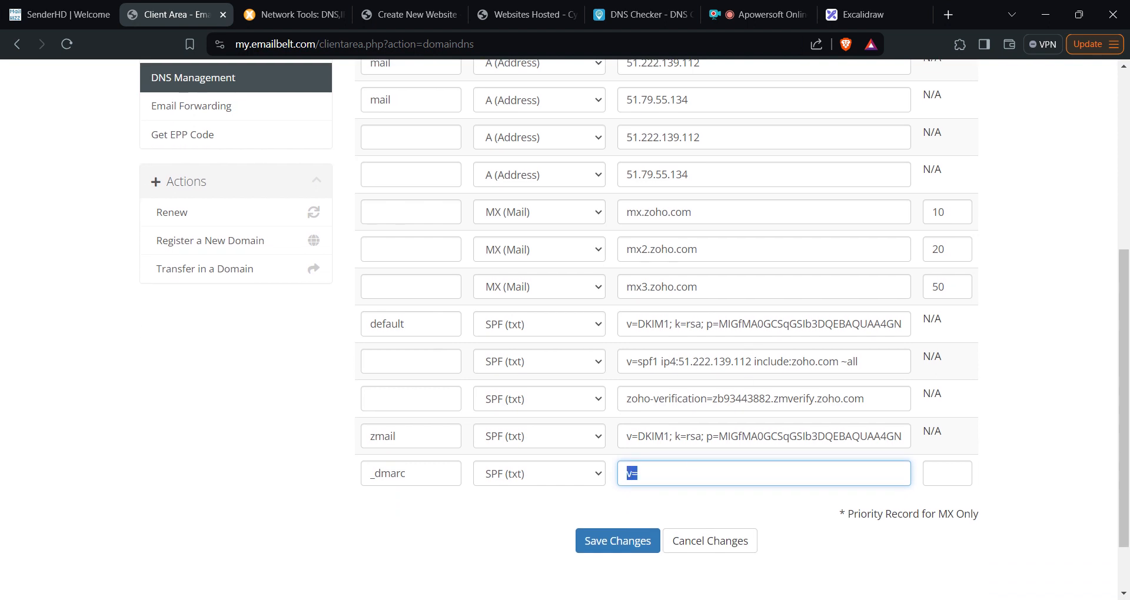
text(v=DMARC1; p=quarantine)
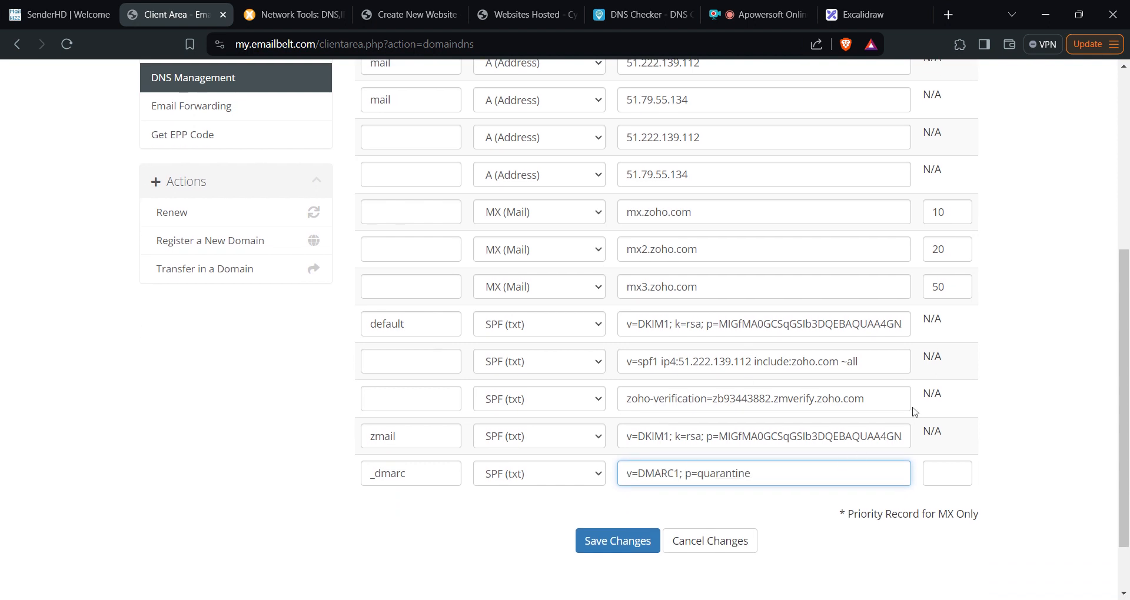
scroll(564, 324, down, 1)
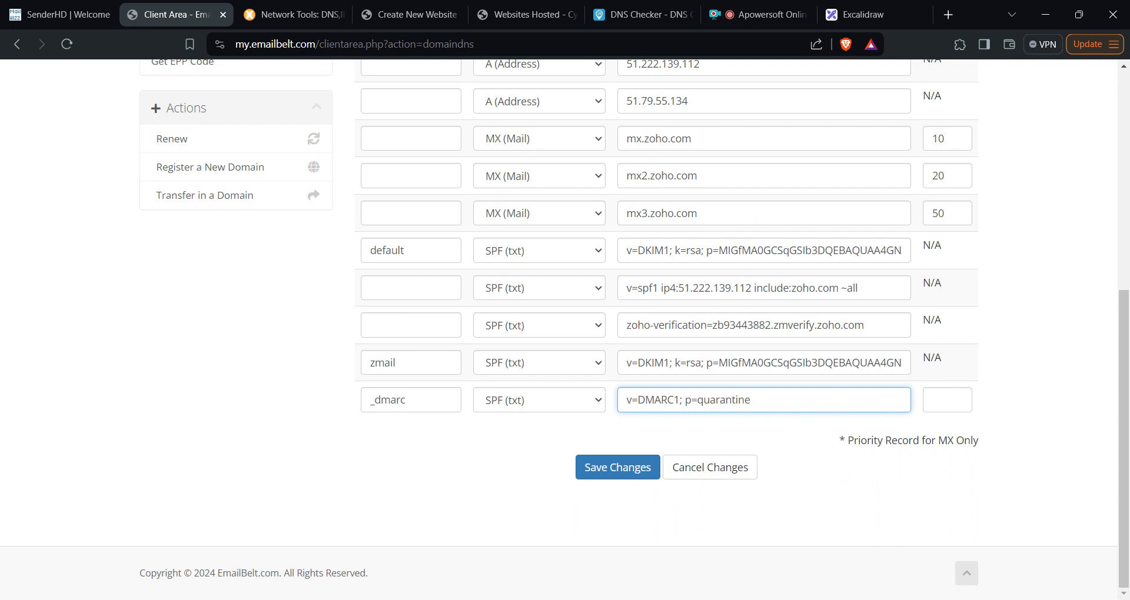
click(630, 477)
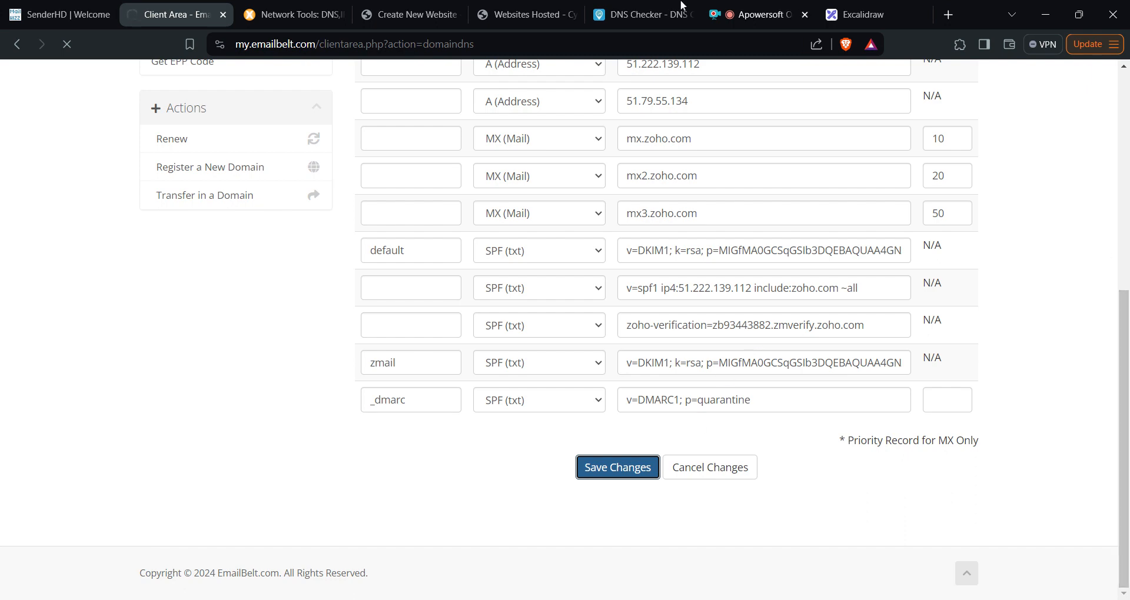
- Open CyberPanel's DNS Add/Delete Records page and load the onpita.com zone
click(420, 16)
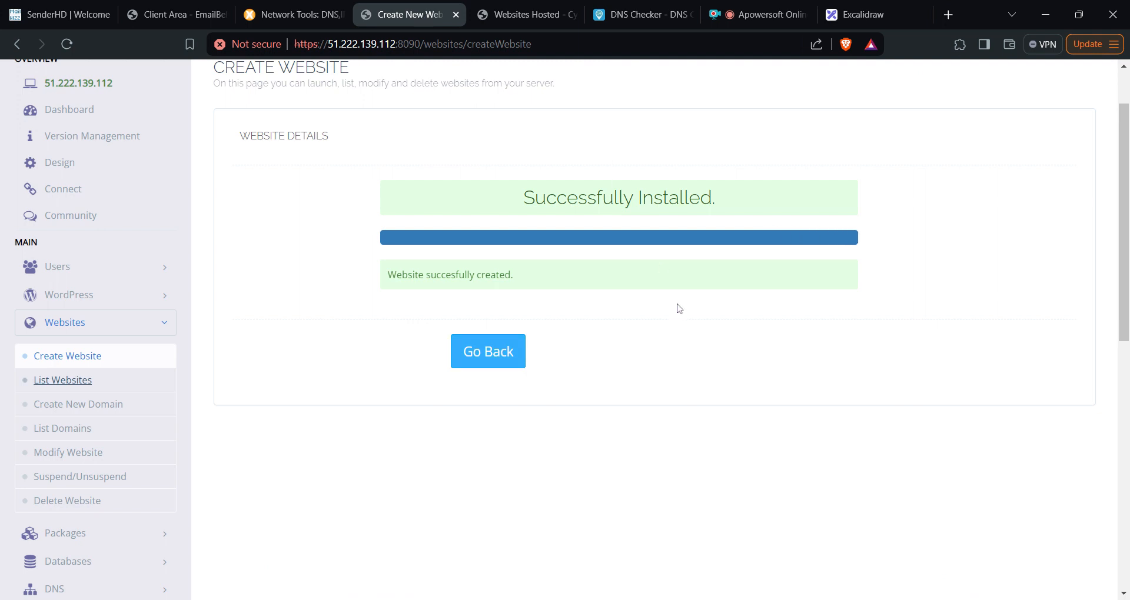
scroll(688, 317, down, 4)
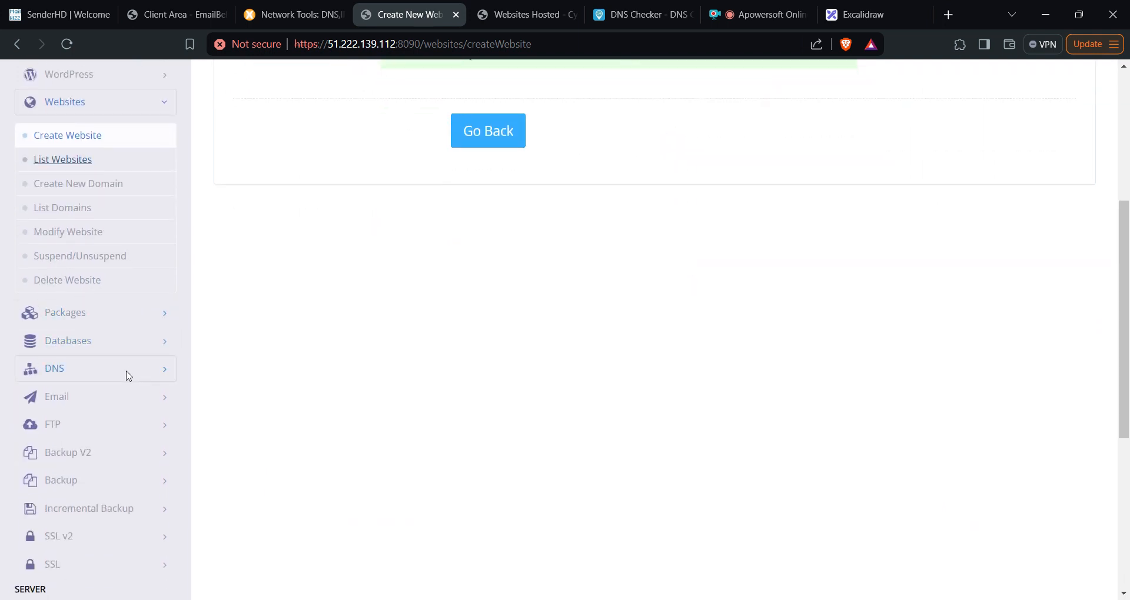
click(122, 372)
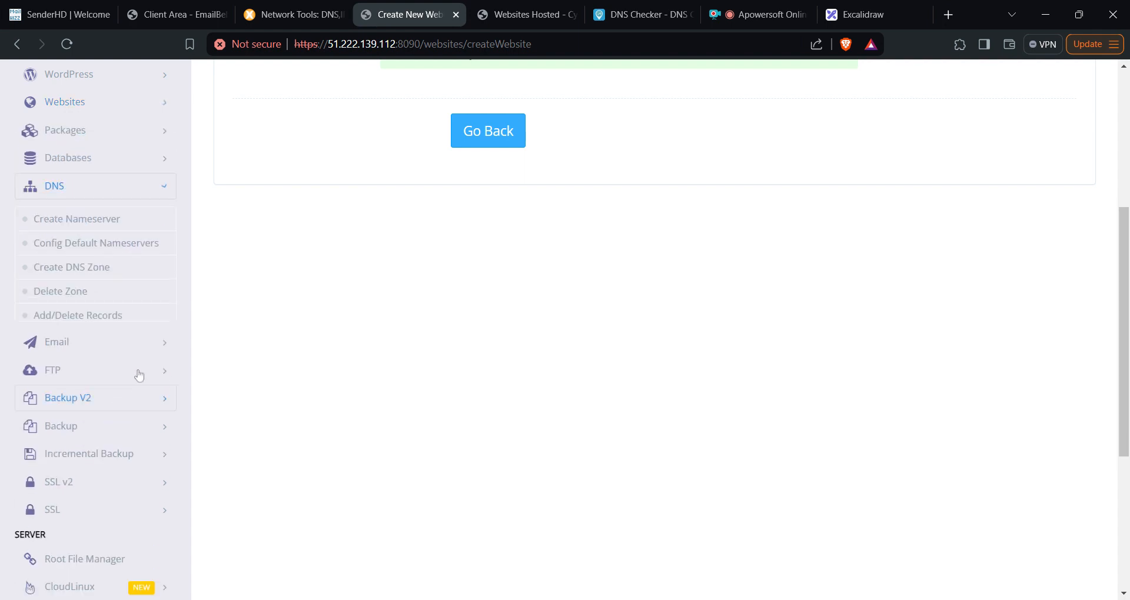
click(57, 325)
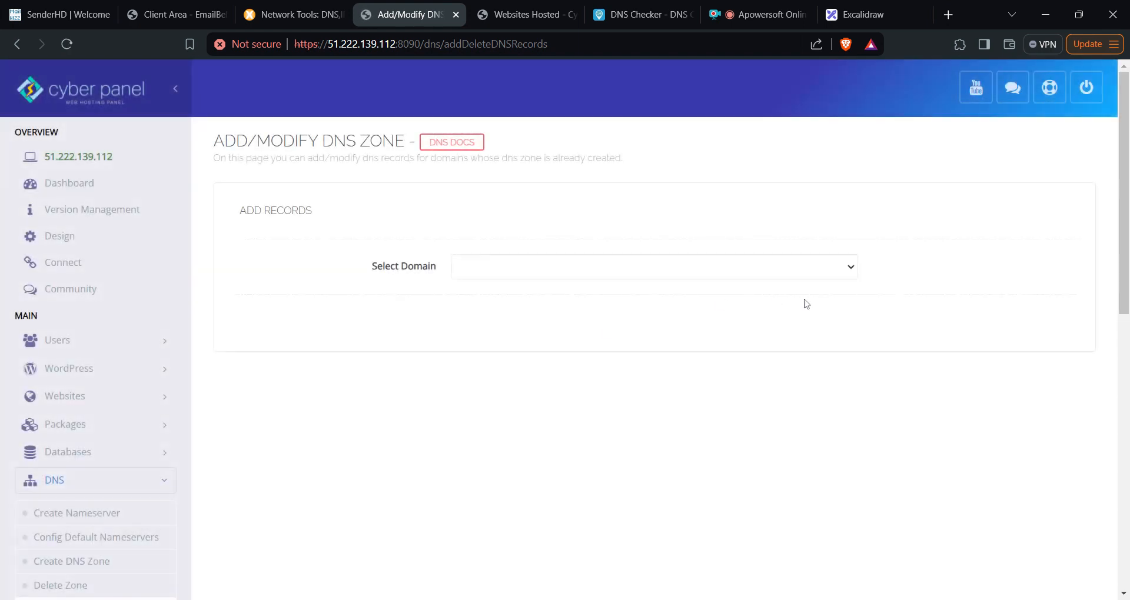
click(849, 277)
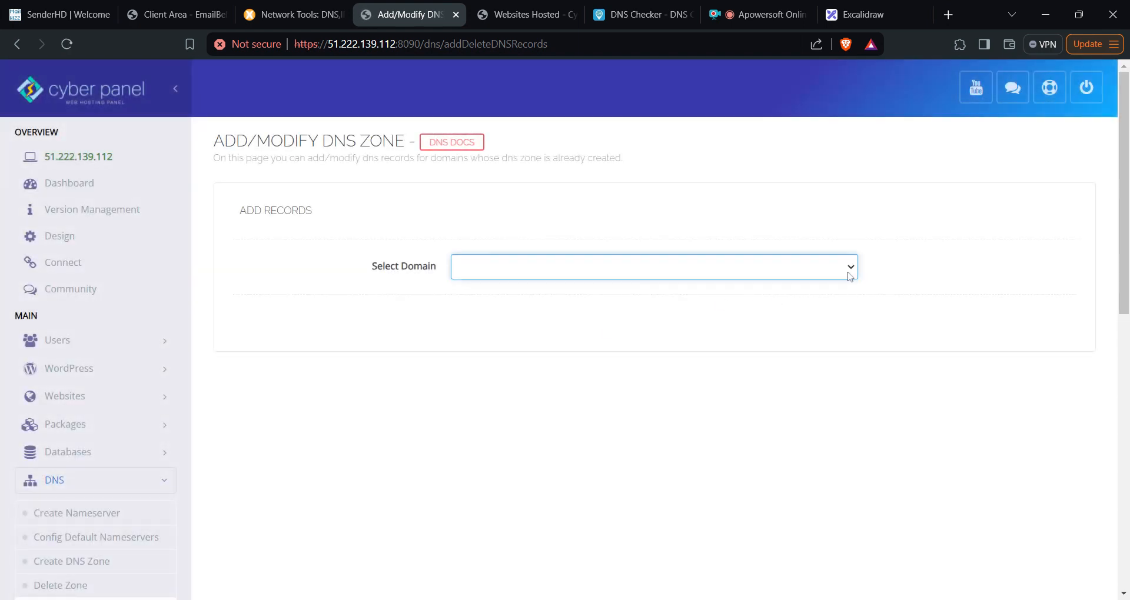
click(560, 516)
- Show only TXT records and select the full default._domainkey DKIM value
click(449, 331)
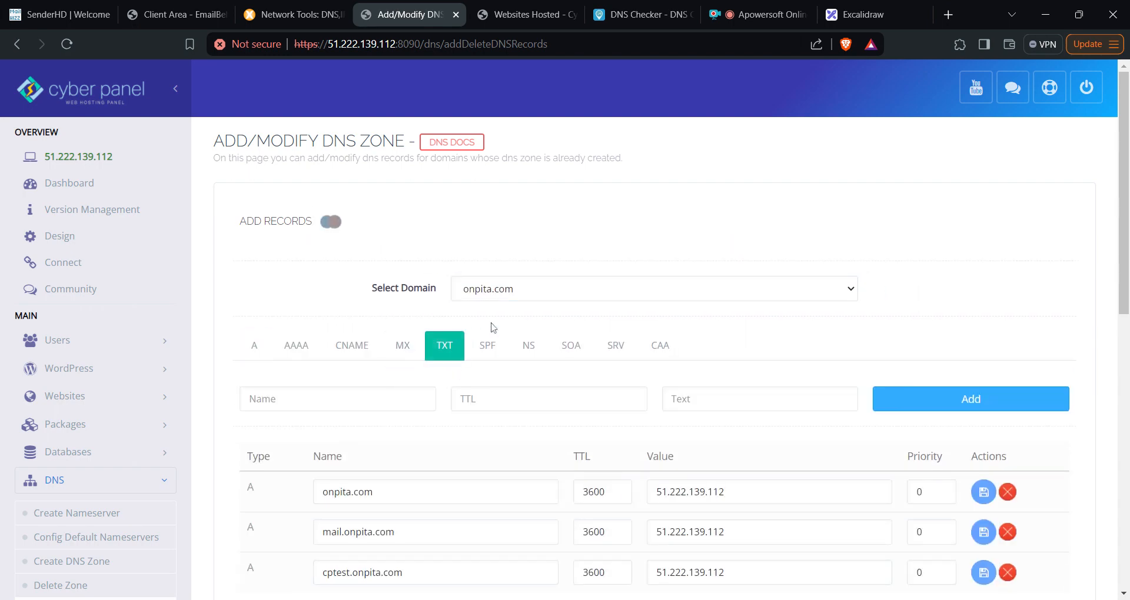
scroll(493, 328, down, 5)
triple_click(723, 297)
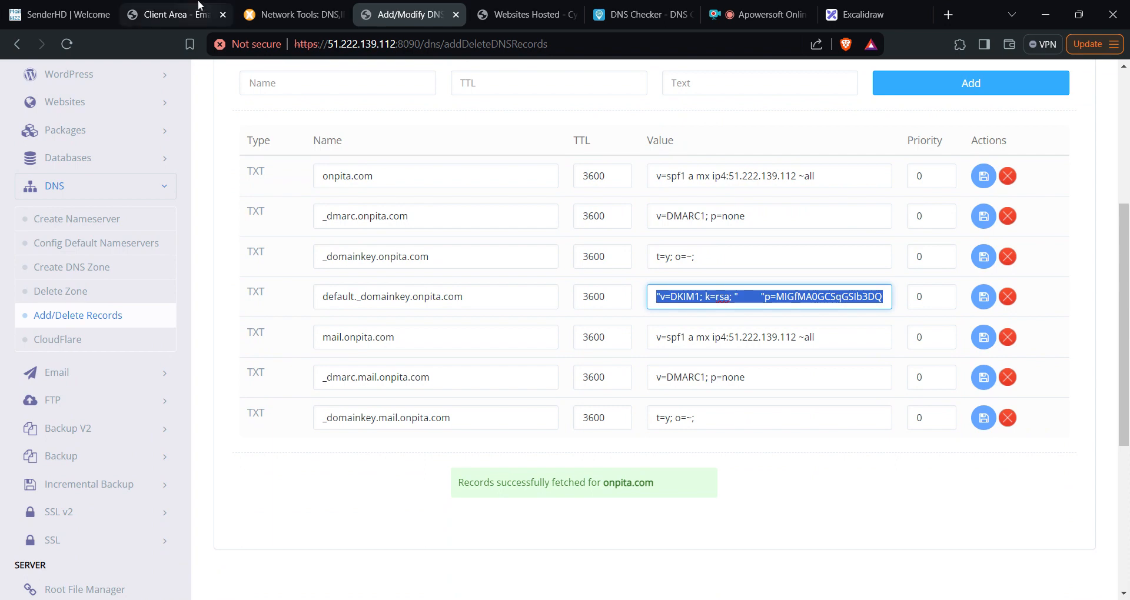
click(176, 14)
scroll(700, 193, down, 2)
scroll(700, 193, down, 5)
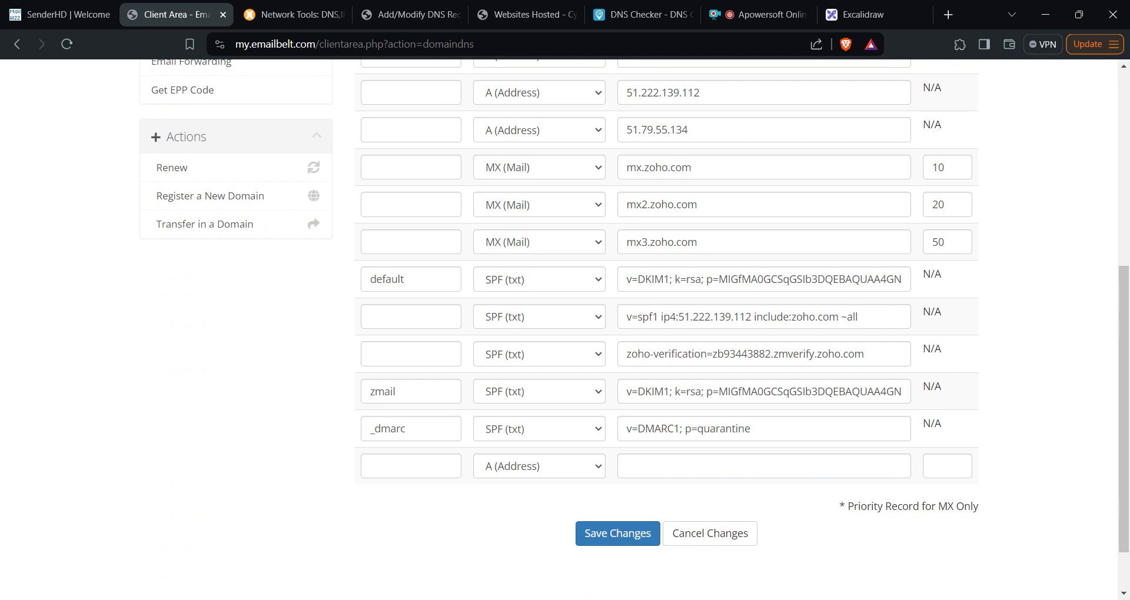
- Set the empty row's type to SPF (txt) and paste the DKIM key as its value
click(593, 406)
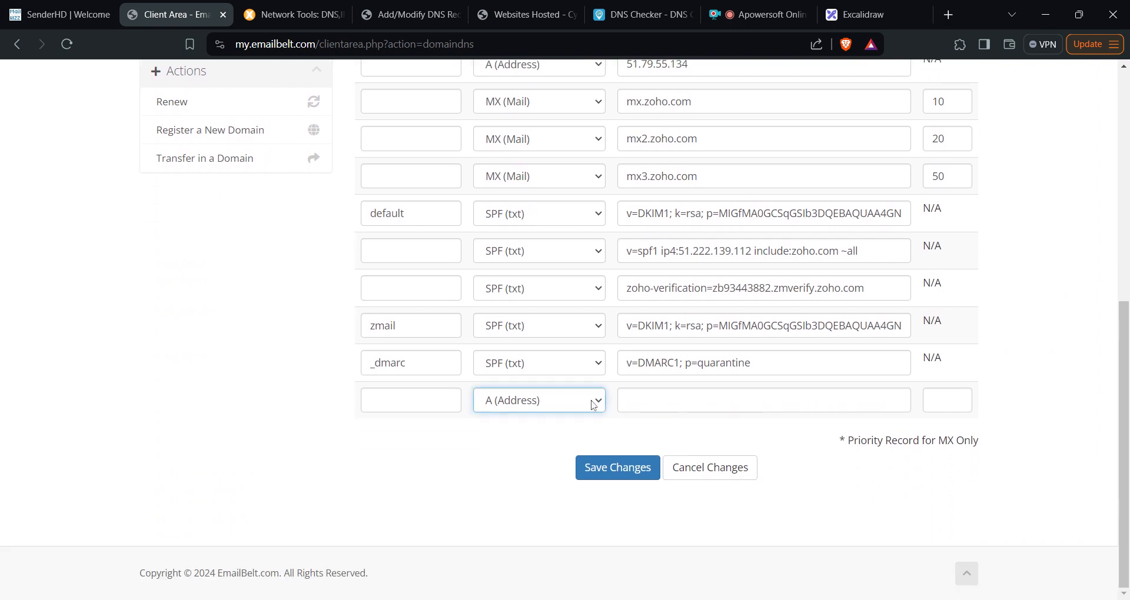
click(534, 494)
key(shift+Tab)
key(Tab)
key(Tab)
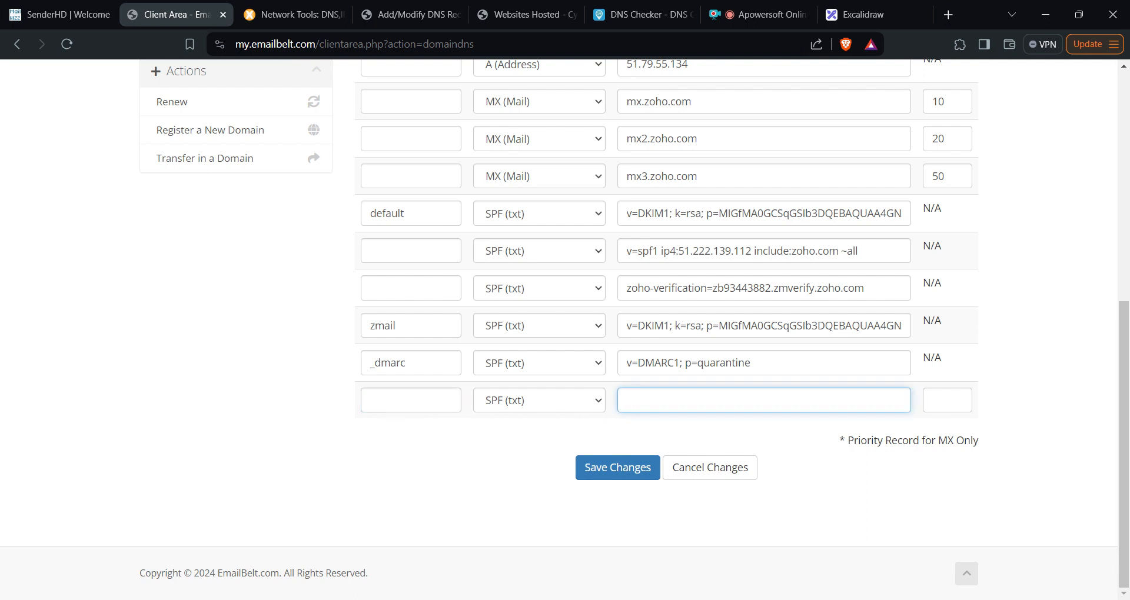
key(ctrl+v)
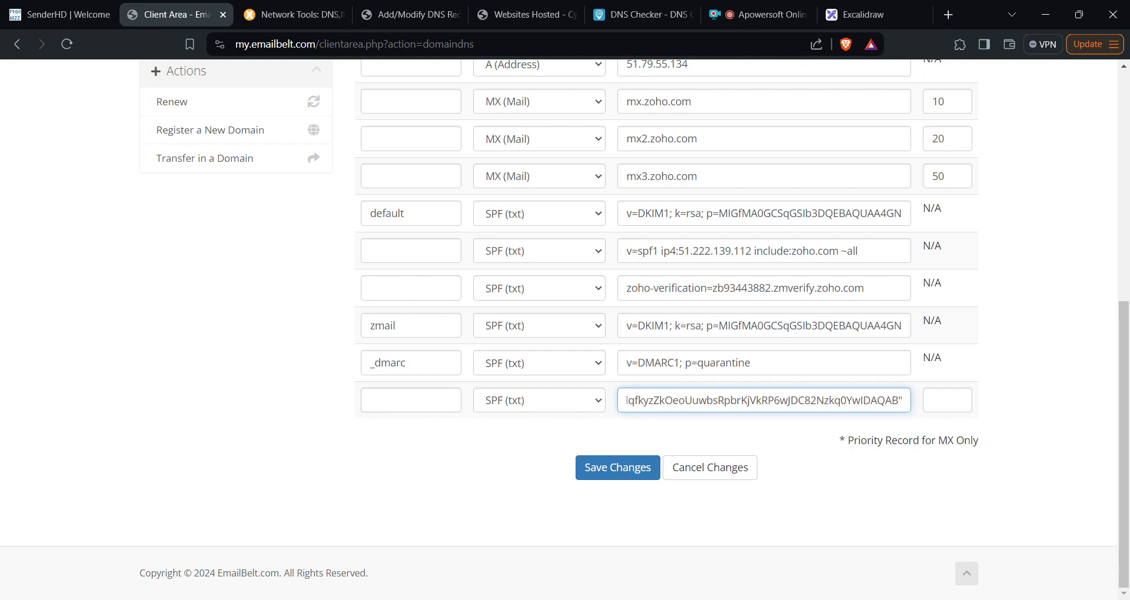
- Remove the stray quotes and extra spaces from the pasted v=DKIM1; k=rsa value
key(Home)
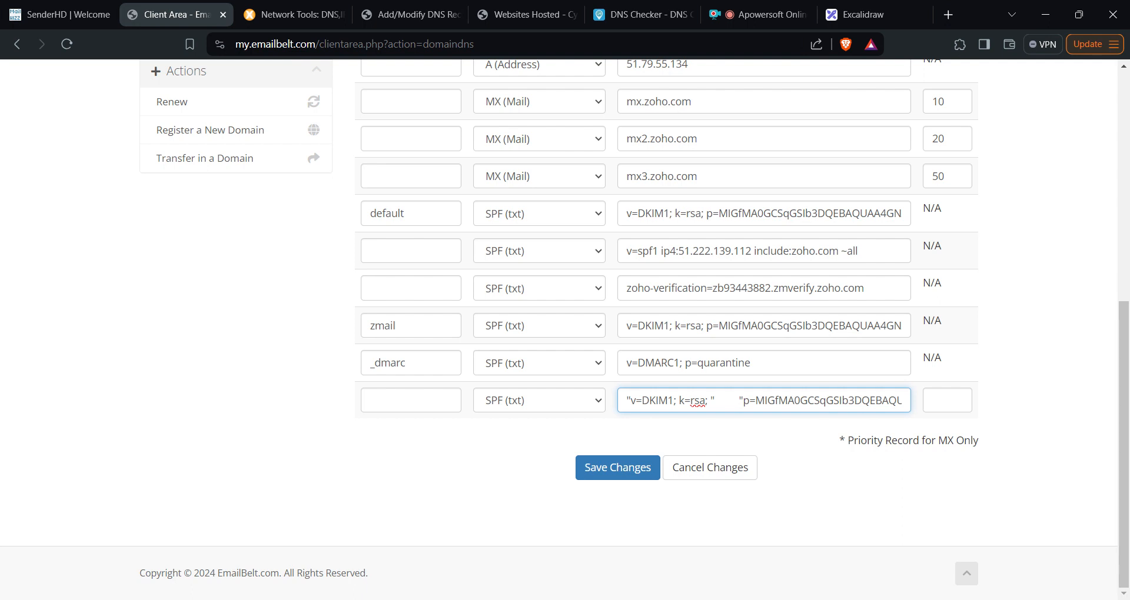
key(BackSpace)
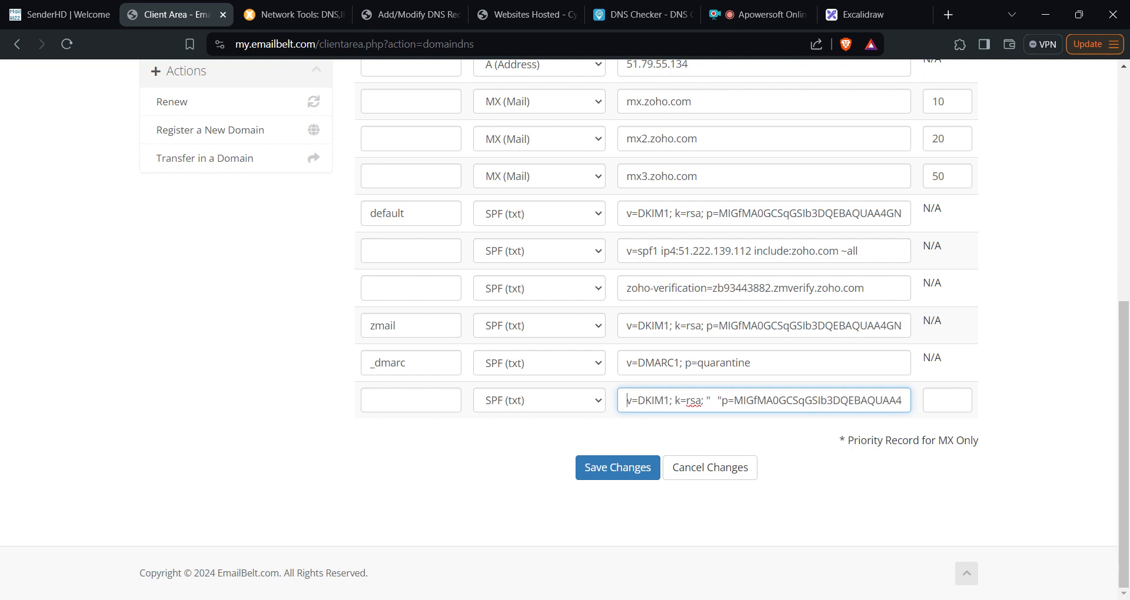
key(BackSpace)
key(BackSpace)
key(BackSpace)
key(BackSpace)
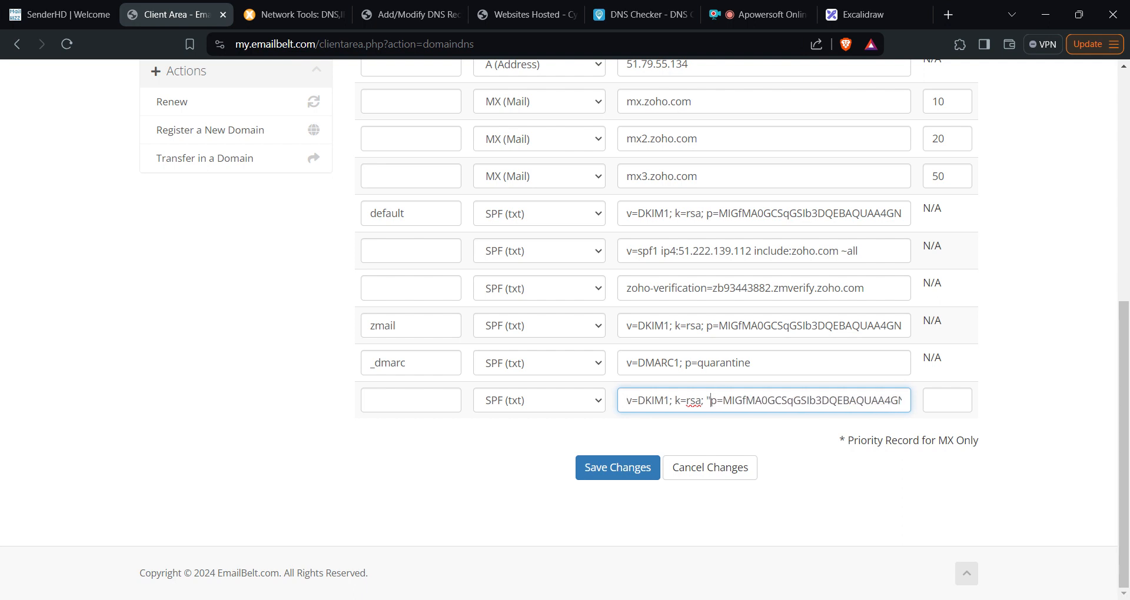
key(BackSpace)
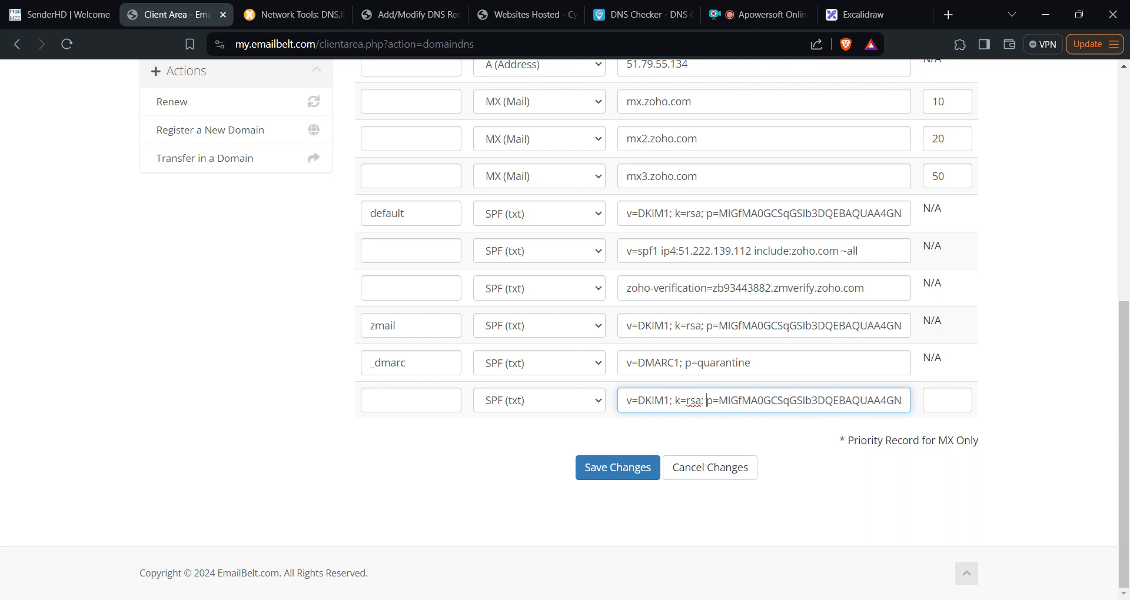
key(Right)
key(Right)
key(Right)
key(Right)
key(Right)
key(Right)
key(Right)
key(Right)
key(Right)
key(Right)
key(Right)
key(Right)
key(Right)
key(Right)
key(Right)
key(Right)
key(Right)
key(Right)
key(Right)
key(Right)
key(Right)
key(Right)
key(Right)
key(Right)
key(Right)
key(Right)
key(Right)
key(Right)
key(Right)
key(Right)
key(Right)
key(Right)
key(Right)
key(Right)
key(Right)
key(Right)
key(Right)
key(Right)
key(Right)
key(Right)
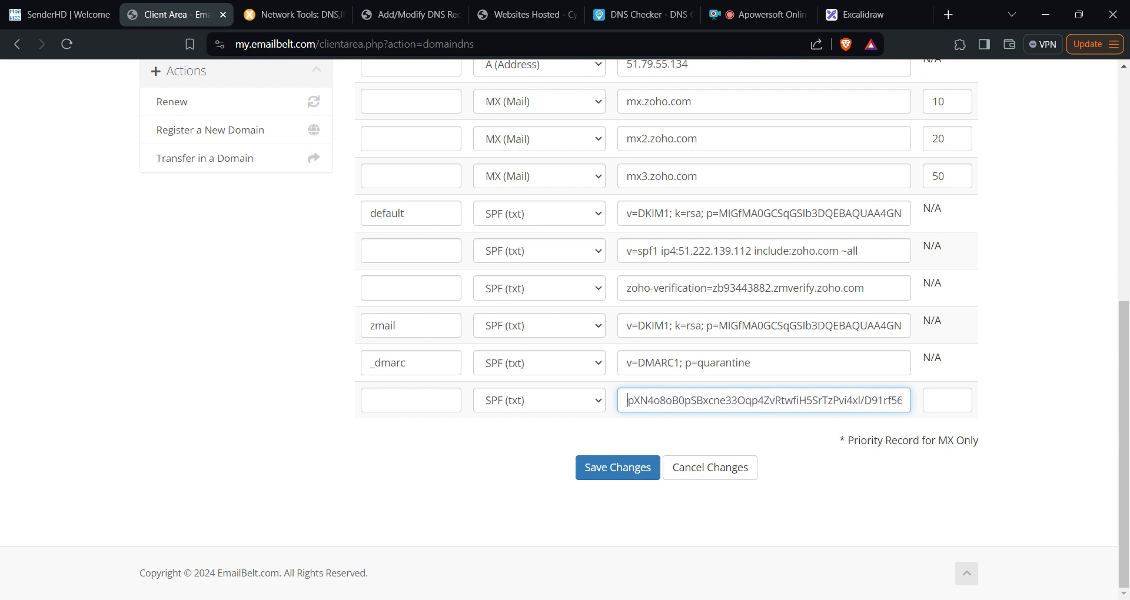
key(Left)
key(Left)
key(Left)
key(Left)
key(Left)
key(Left)
key(Left)
key(Left)
key(Left)
key(Left)
key(Left)
key(Left)
key(Left)
key(Left)
key(Left)
key(Left)
key(Left)
key(Left)
key(Left)
key(Left)
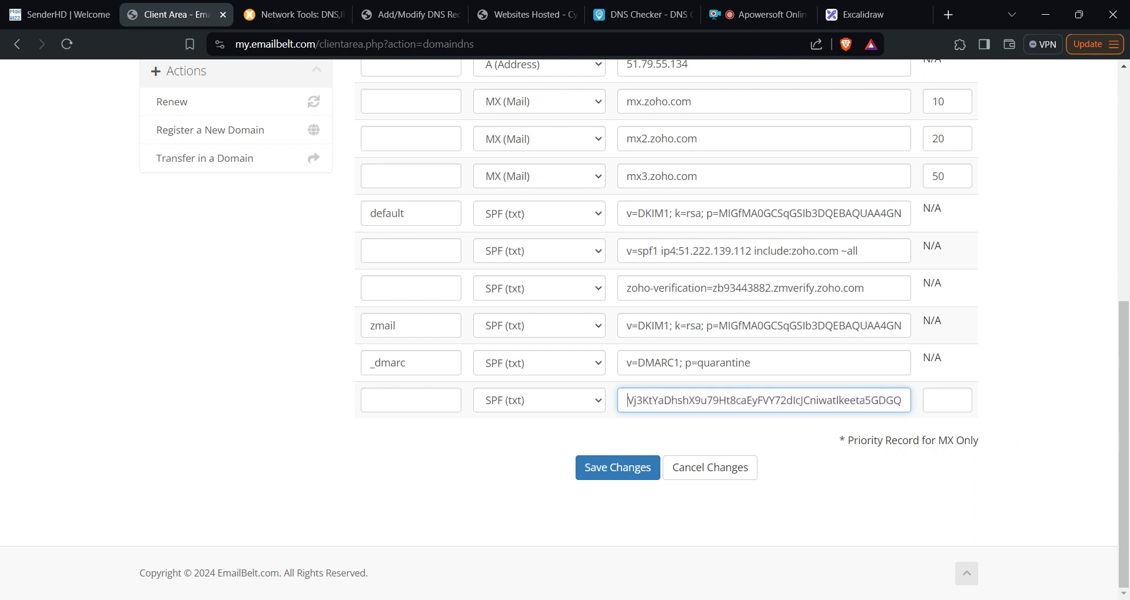
key(Left)
key(Left)
key(Left)
key(Left)
key(Left)
key(Left)
key(Left)
key(Left)
key(Left)
key(Left)
key(Left)
key(Left)
key(Left)
key(Left)
key(Left)
key(Left)
key(Left)
key(Left)
key(Left)
key(Left)
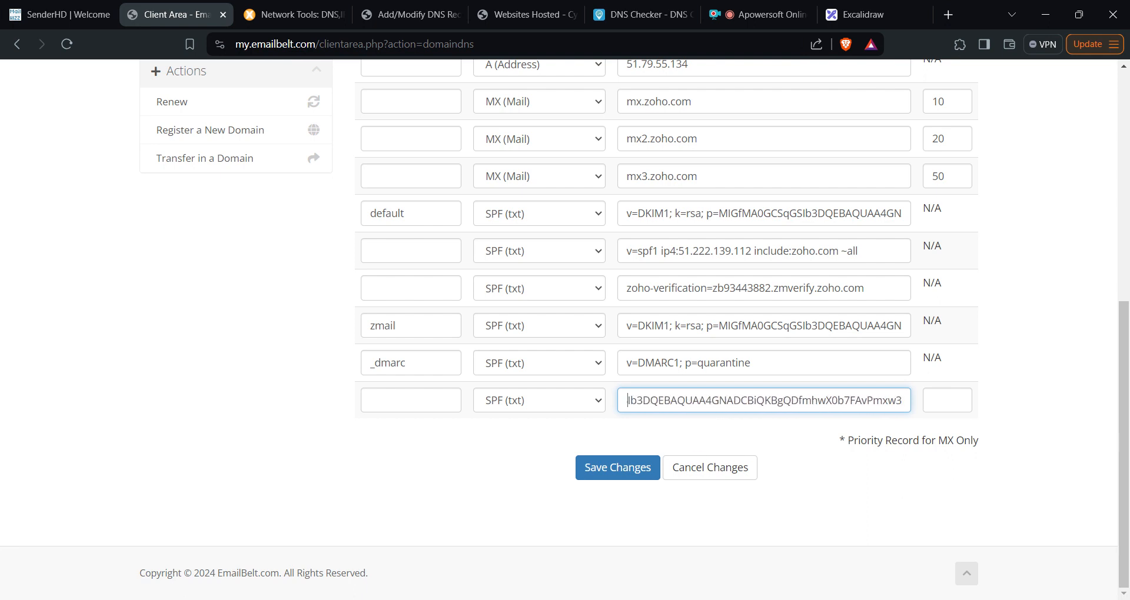
key(Left)
key(Left)
key(Left)
key(Left)
key(Left)
key(Left)
key(Left)
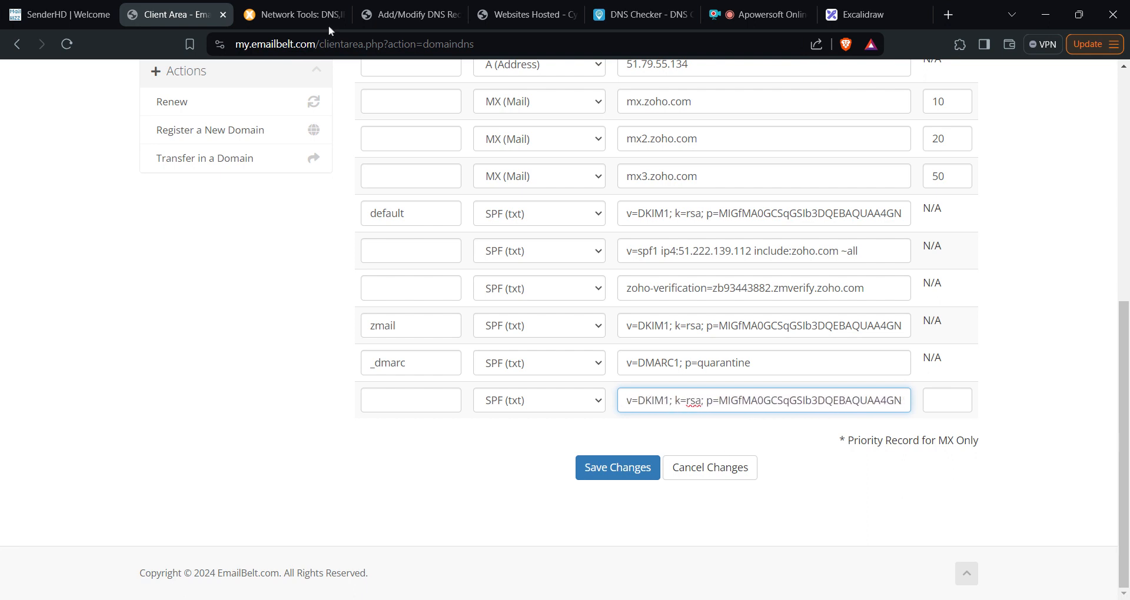
click(510, 9)
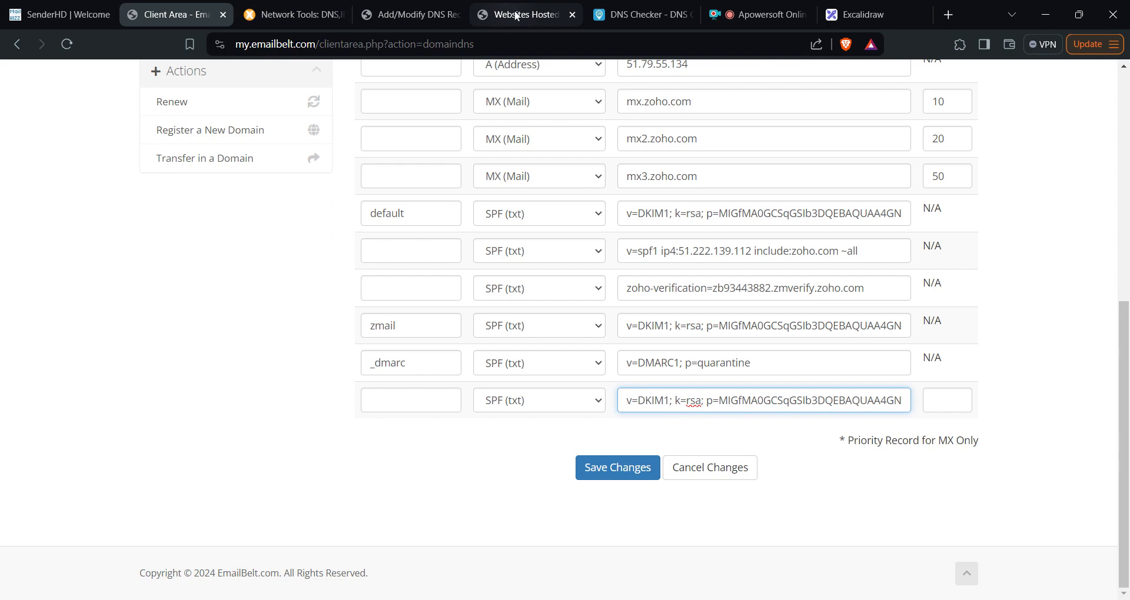
click(408, 15)
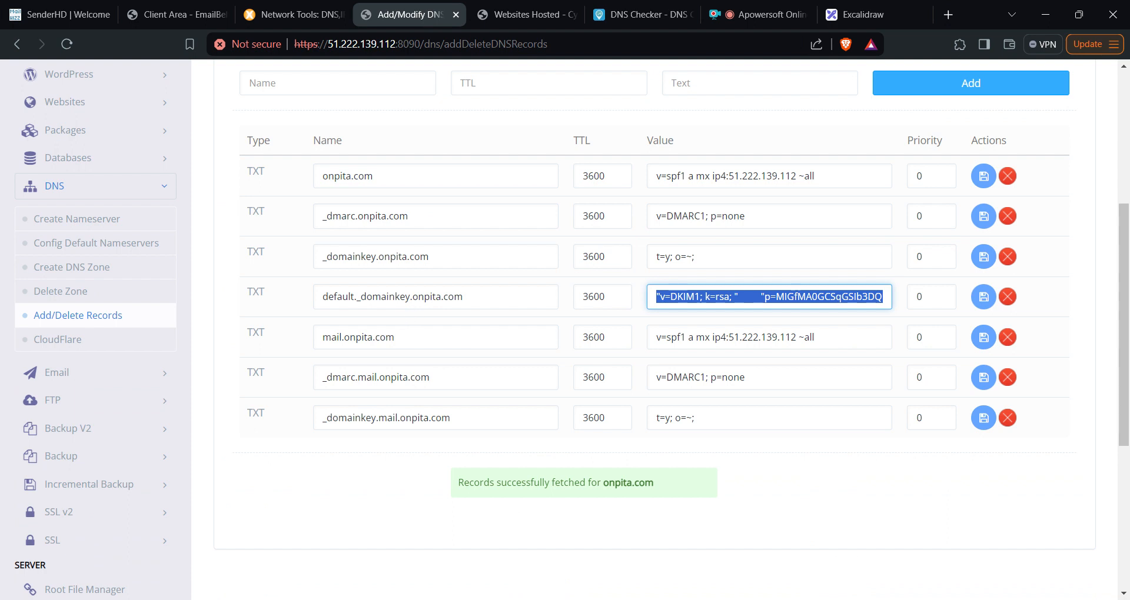
- Copy default._domainkey from CyberPanel and paste it as the new TXT row's host name
drag(410, 296, 321, 297)
key(ctrl+c)
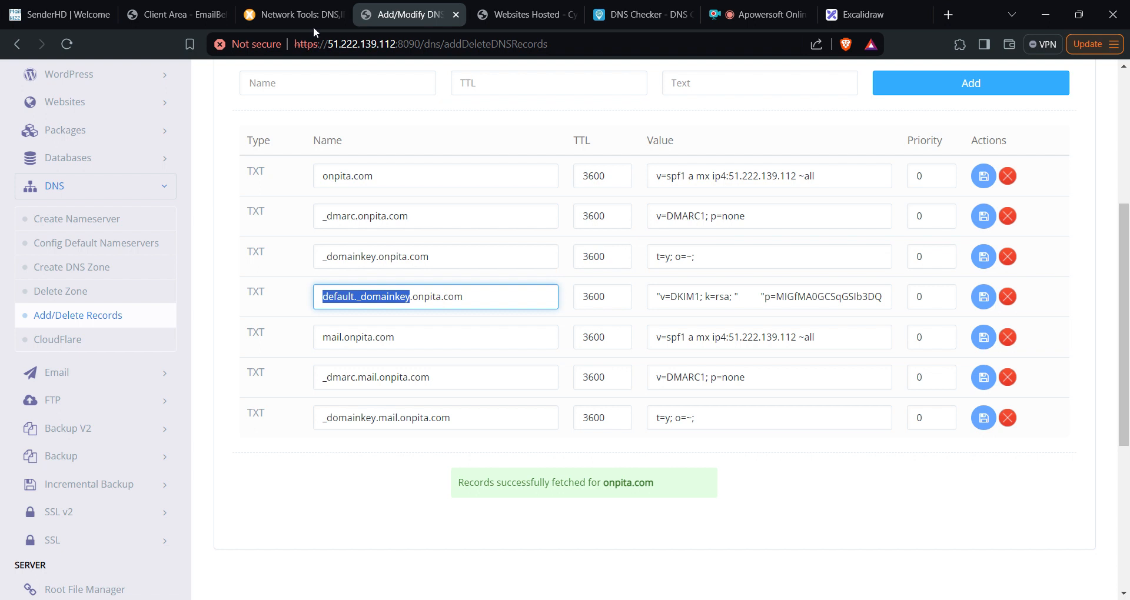
click(170, 13)
click(419, 406)
key(ctrl+v)
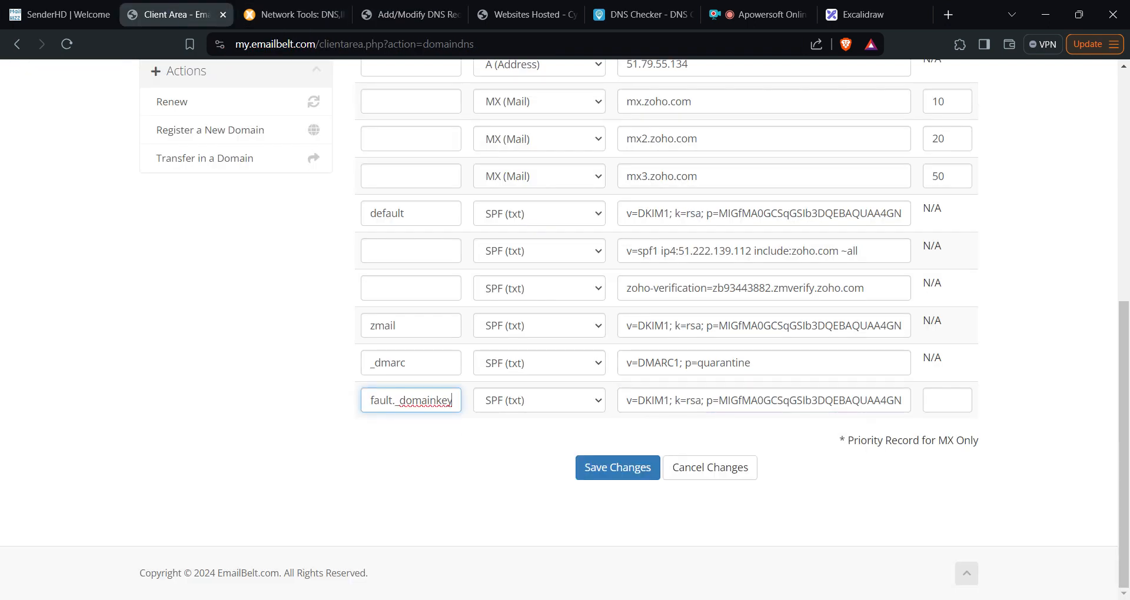
- Save the new default DKIM TXT record in EmailBelt
click(607, 474)
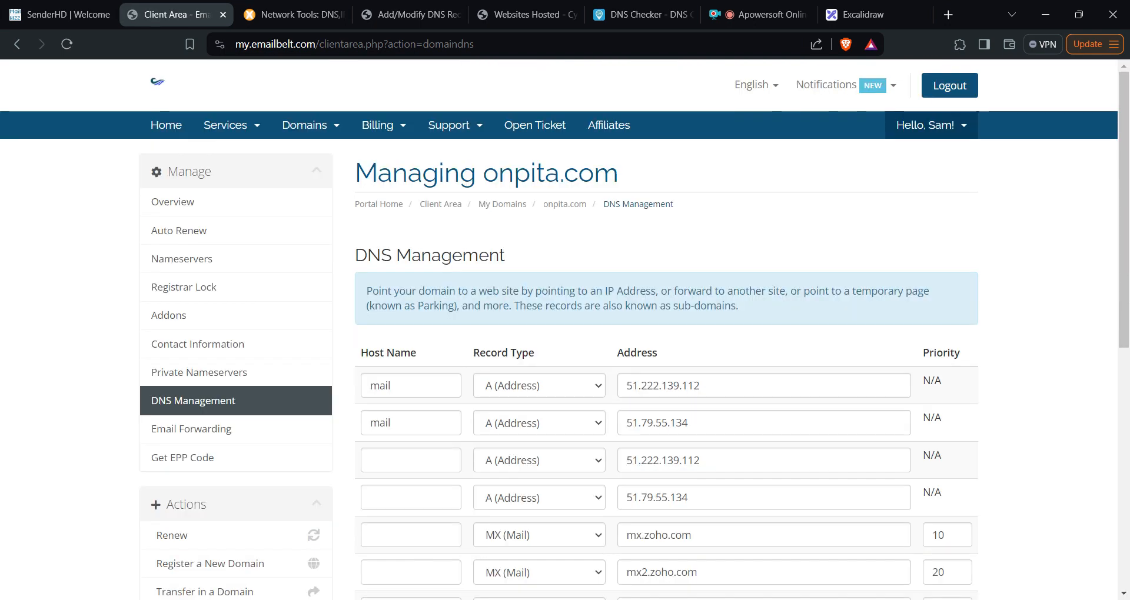
scroll(684, 320, down, 3)
scroll(693, 303, down, 3)
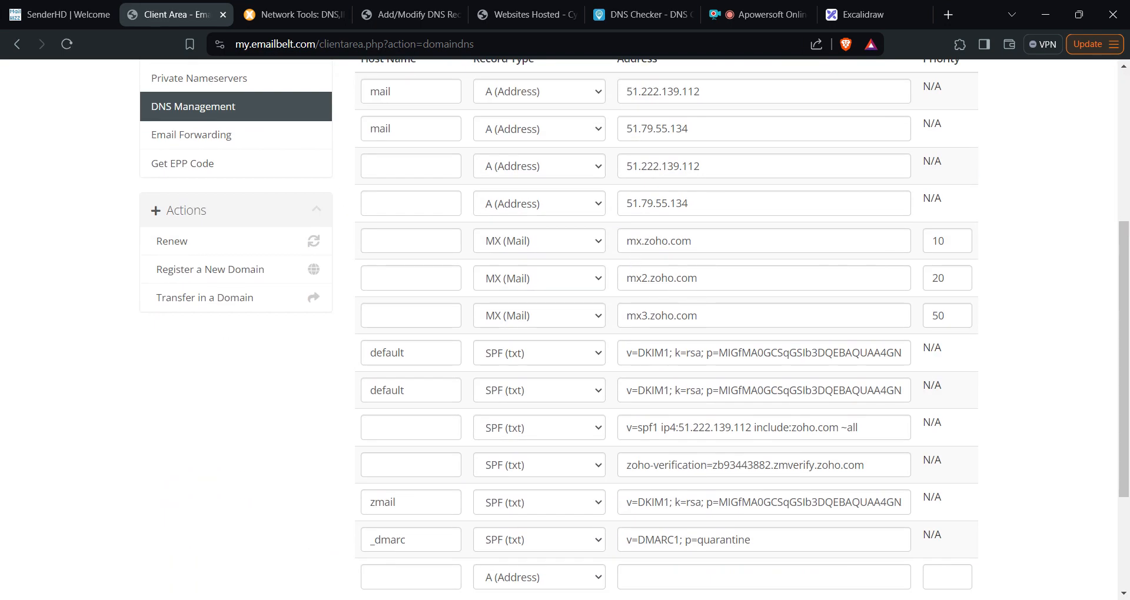
- Delete mx.zoho.com from the first MX record's address field
double_click(680, 240)
key(ctrl+a)
key(BackSpace)
- Enter mail.onpita.com as the first MX address and save the DNS changes
text(mail.onpi)
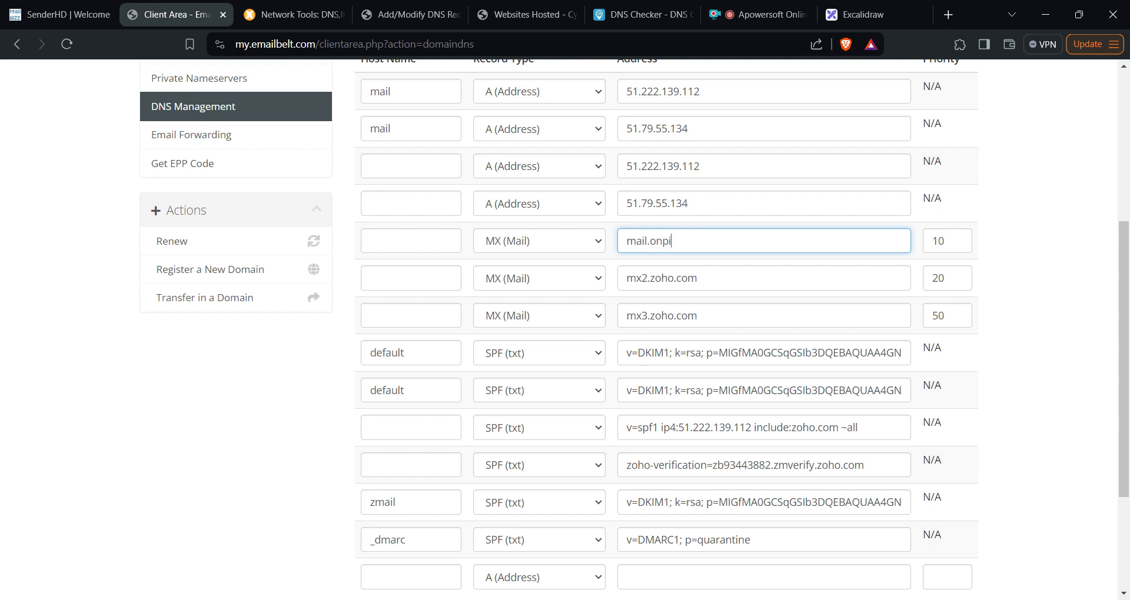
text(ta.com)
scroll(673, 460, down, 3)
click(615, 497)
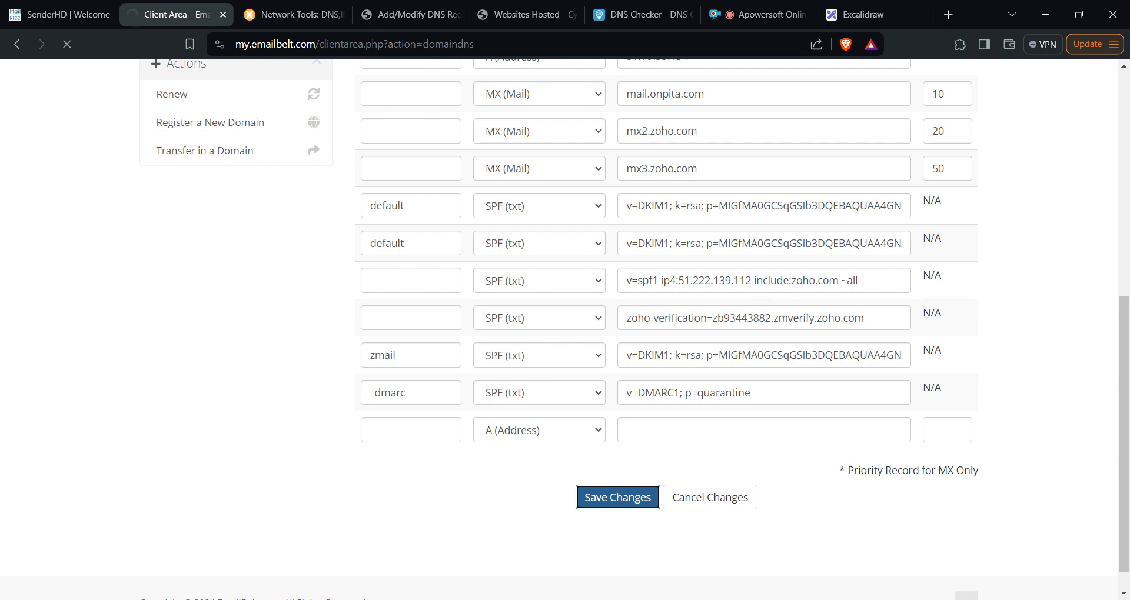
scroll(565, 329, up, 4)
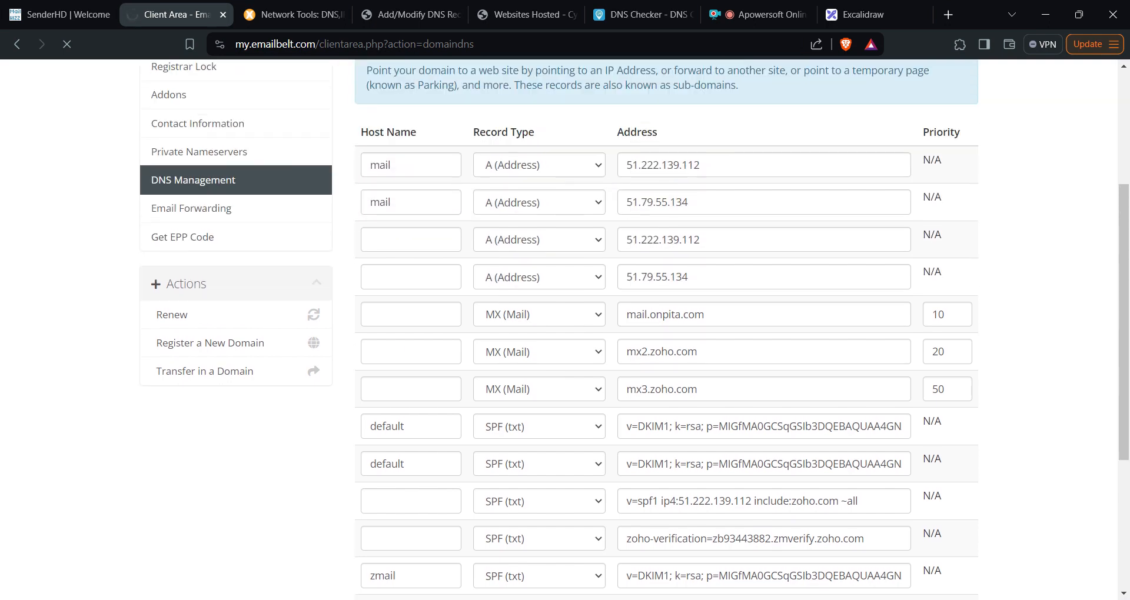
- Review the A records (51.222.139.112) and the MX record pointing to mail.onpita.com
scroll(731, 297, down, 4)
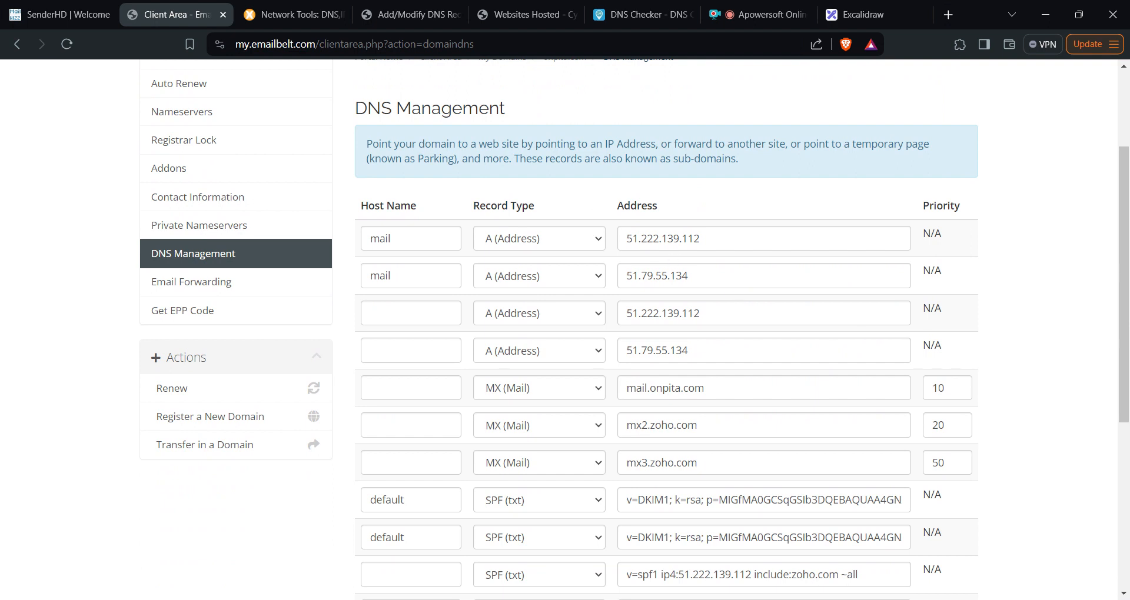
click(412, 239)
click(712, 238)
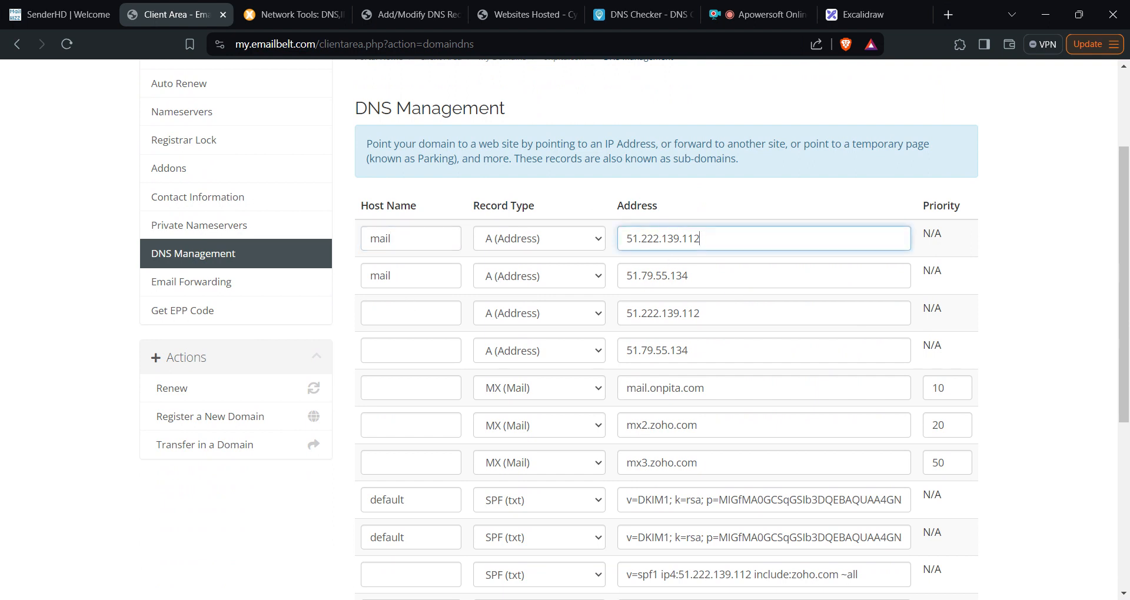
scroll(634, 330, down, 1)
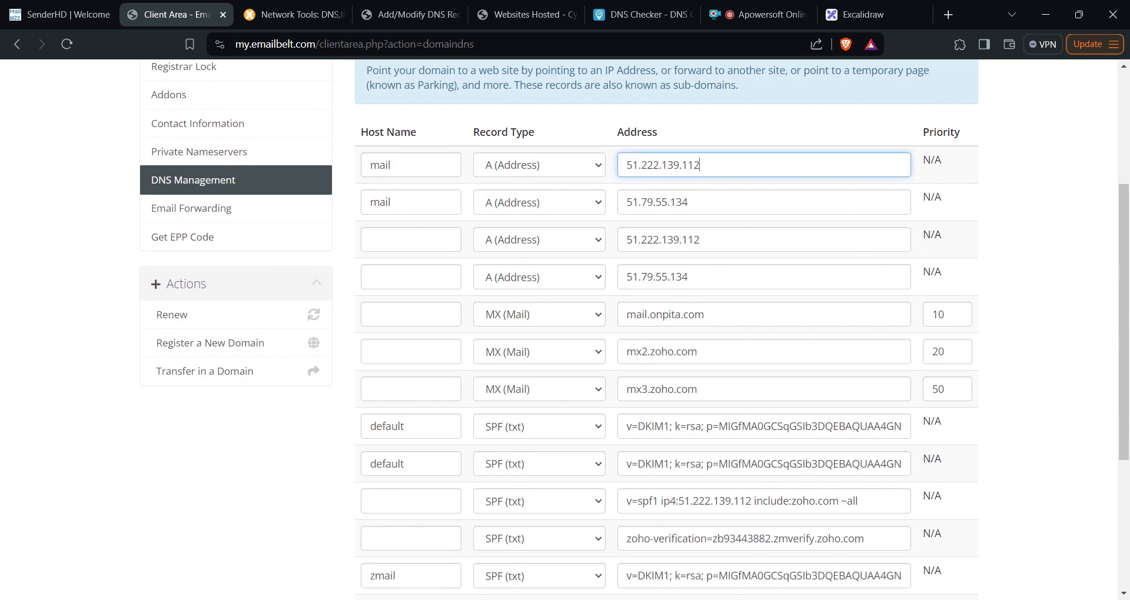
click(370, 277)
click(712, 276)
click(715, 242)
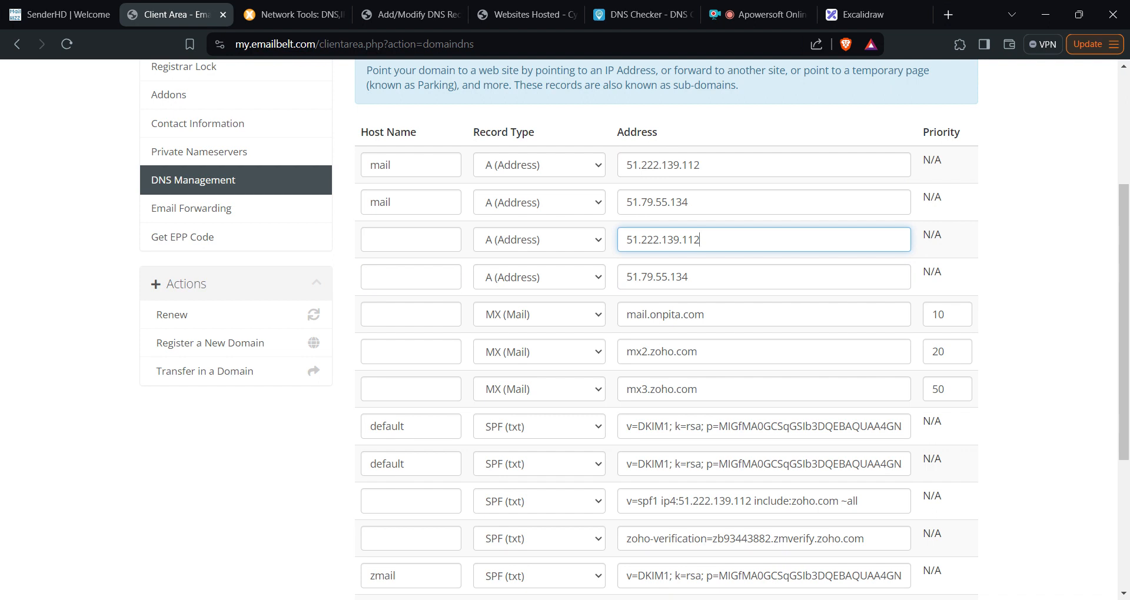
click(383, 314)
click(712, 315)
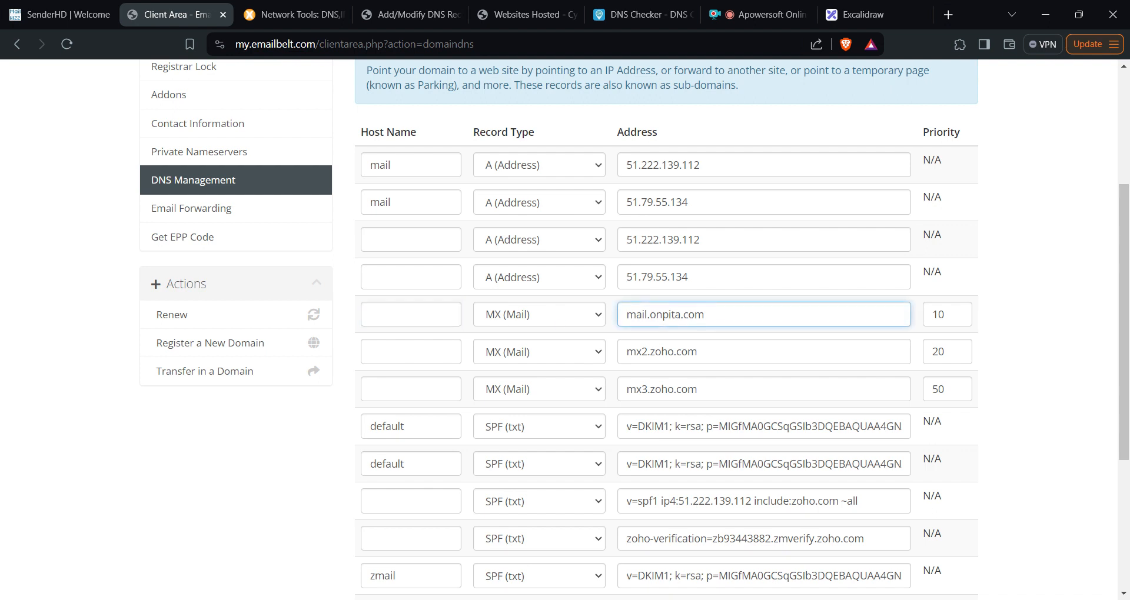
- Review the DKIM, SPF and DMARC values, then return to CyberPanel's onpita.com TXT records
scroll(906, 268, down, 1)
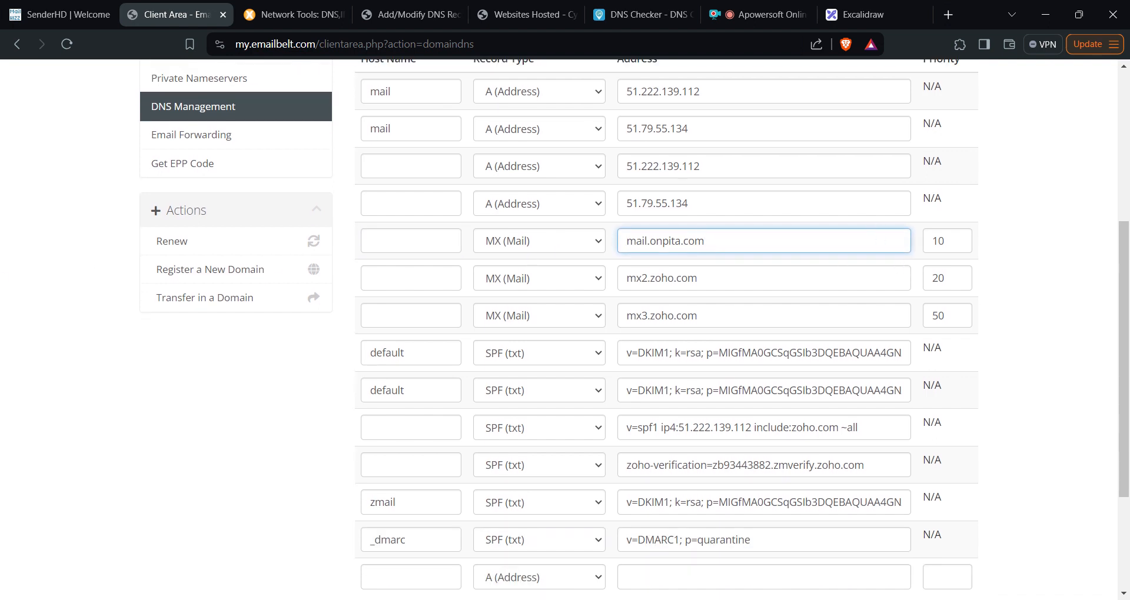
scroll(596, 328, down, 1)
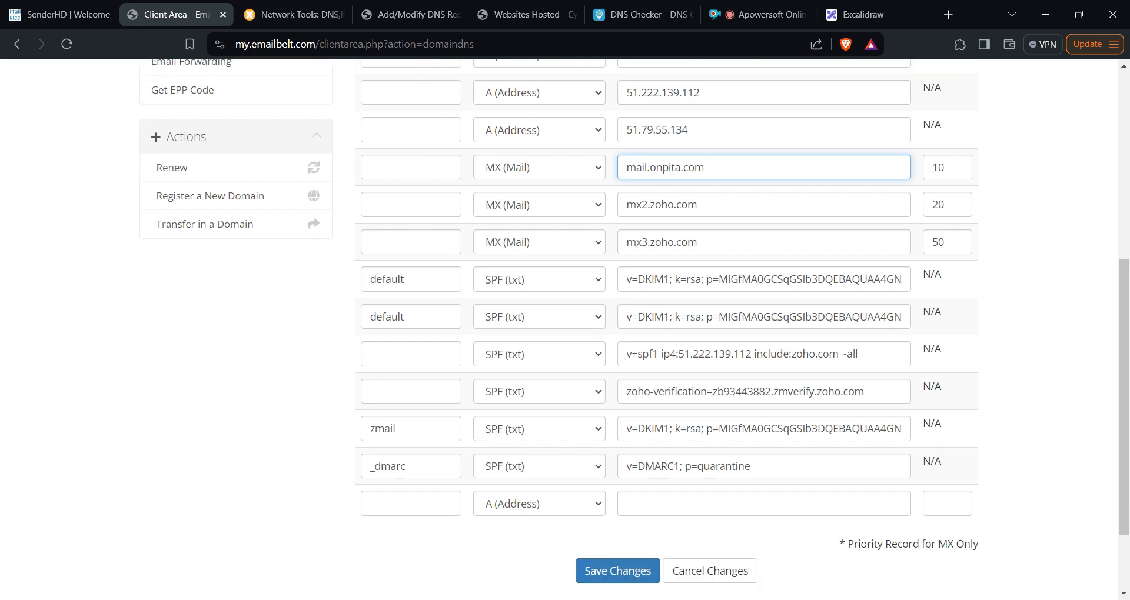
click(730, 280)
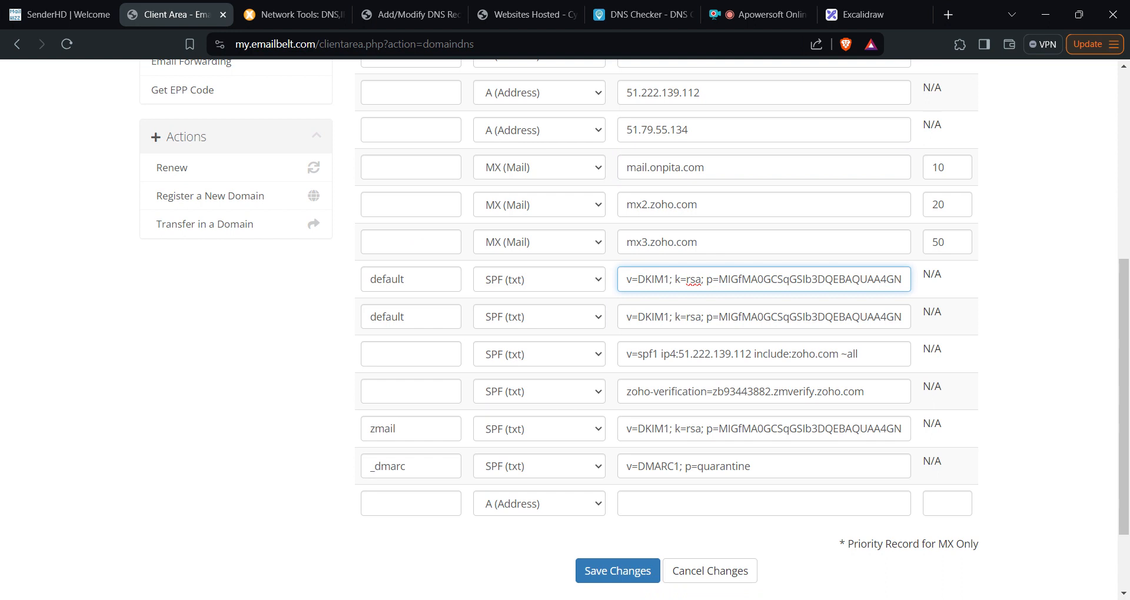
click(726, 355)
scroll(724, 385, down, 1)
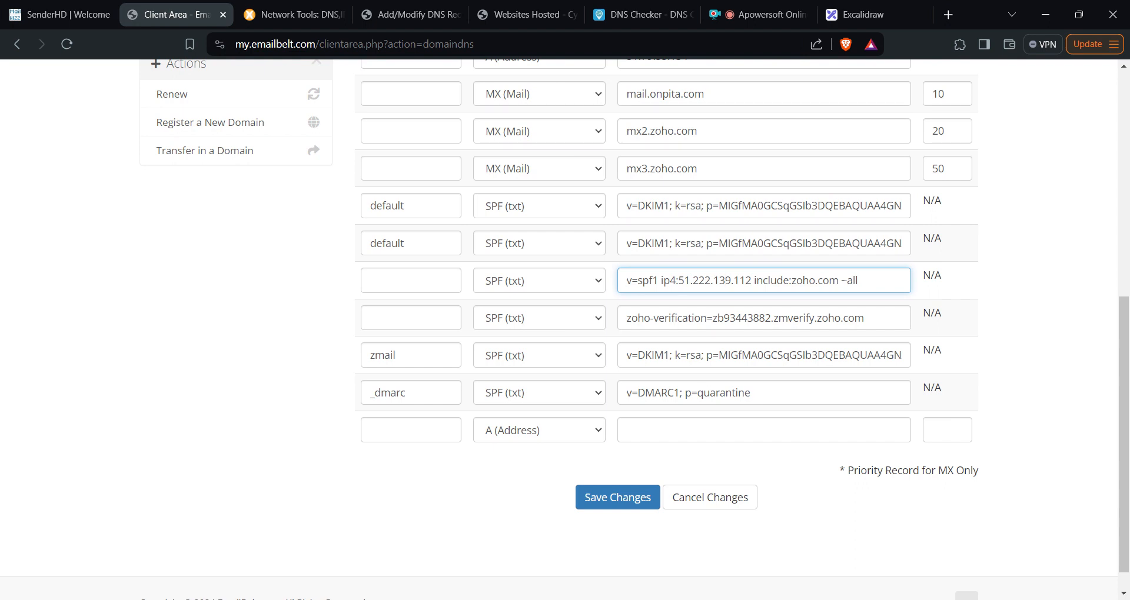
click(680, 393)
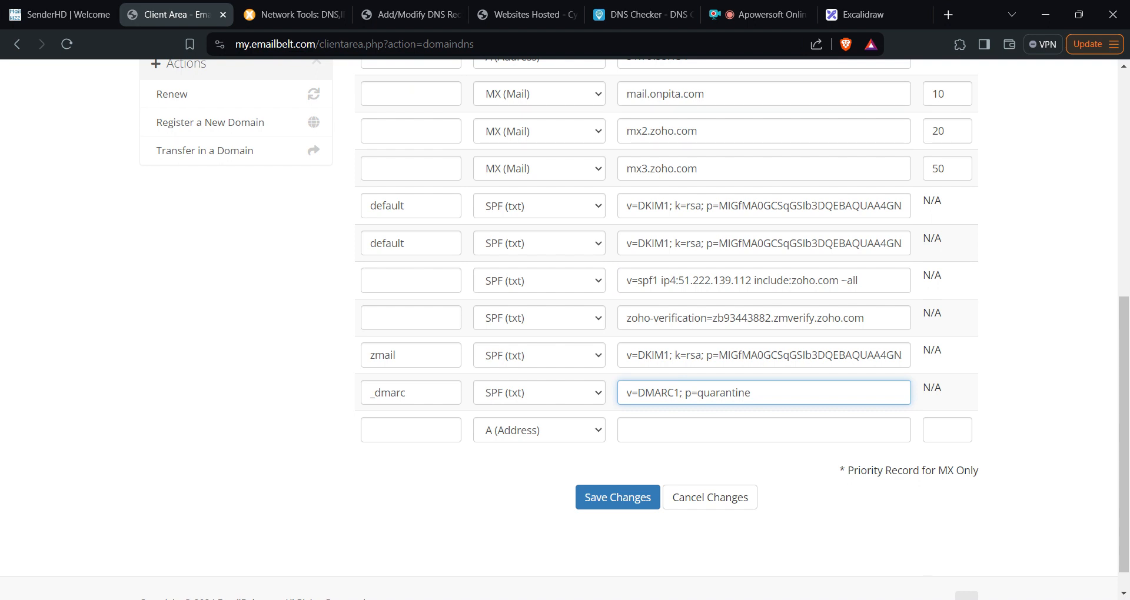
click(415, 14)
scroll(35, 377, up, 1)
scroll(118, 384, down, 1)
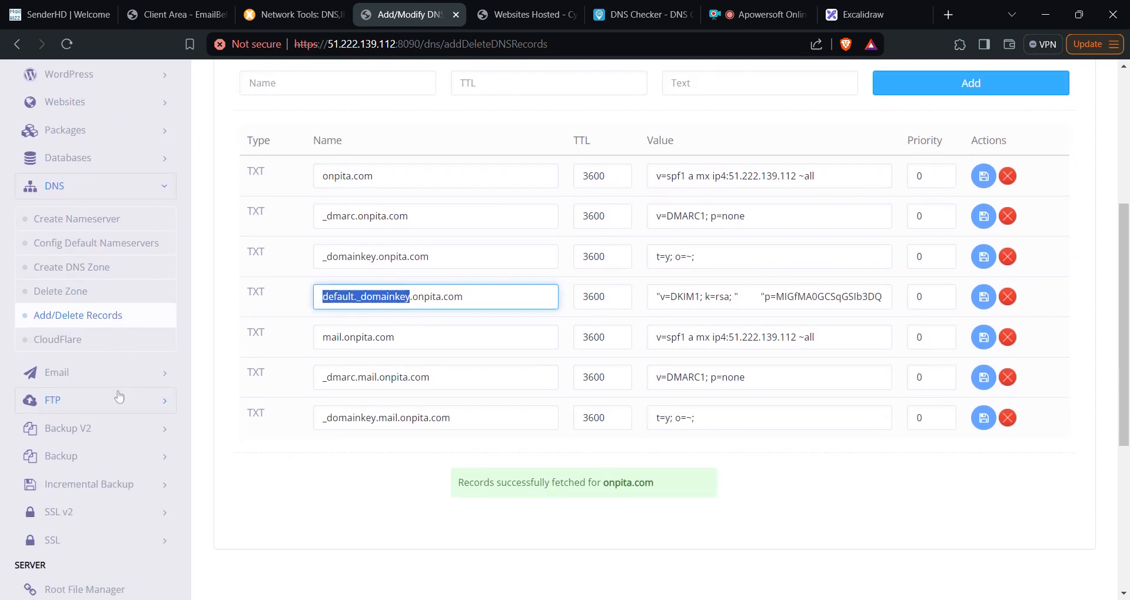
- Open CyberPanel's Create Email page and select onpita.com as the website
click(121, 376)
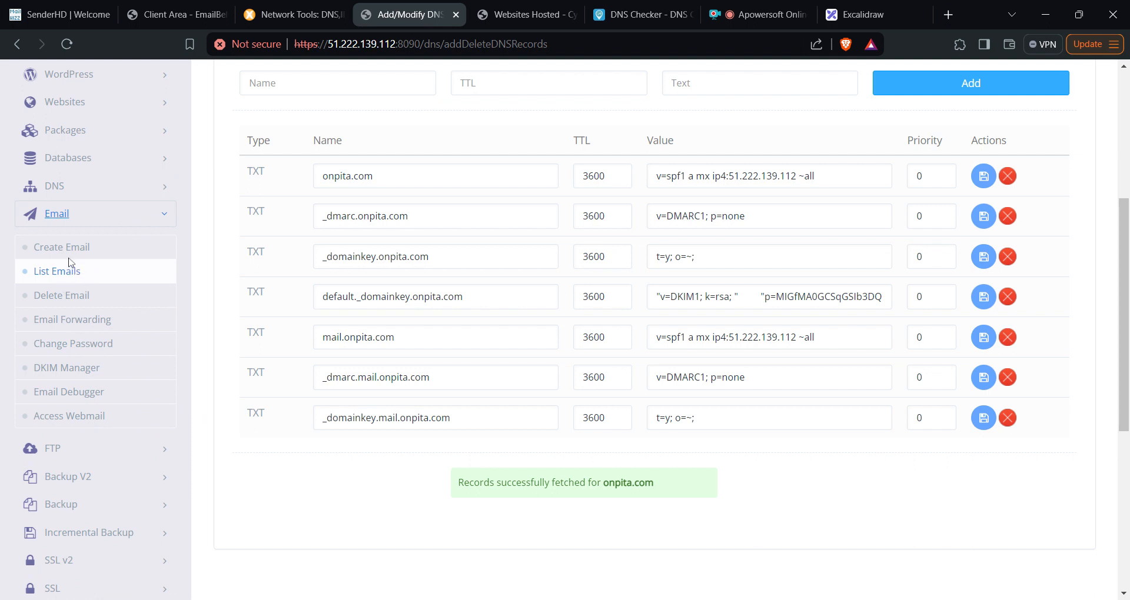
click(71, 257)
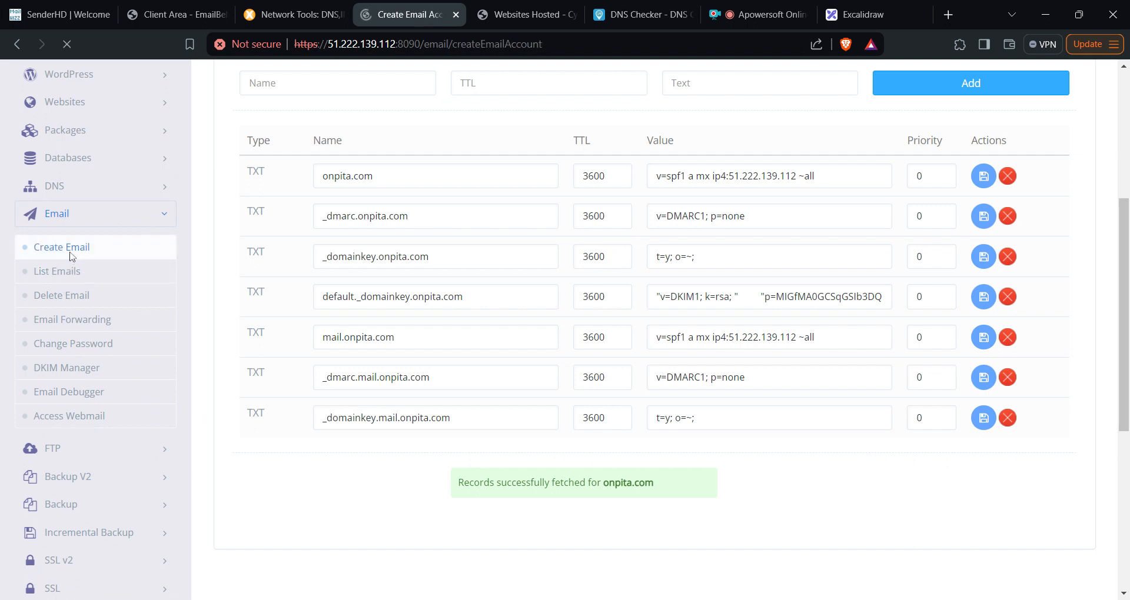
click(790, 272)
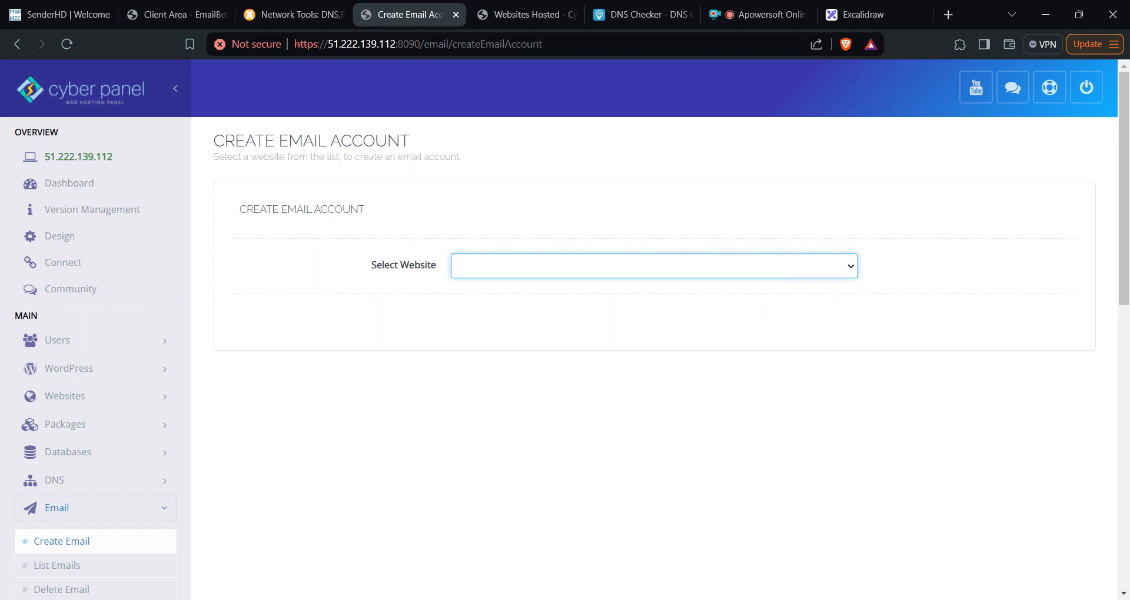
click(716, 401)
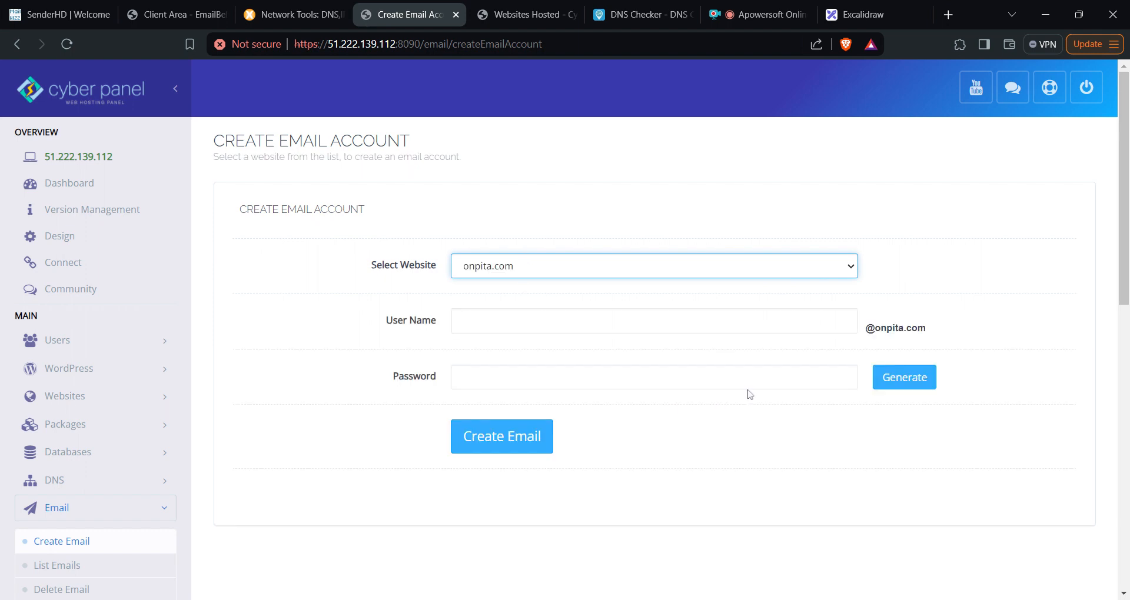
- Create the first onpita.com mailbox with its user name and password
click(727, 323)
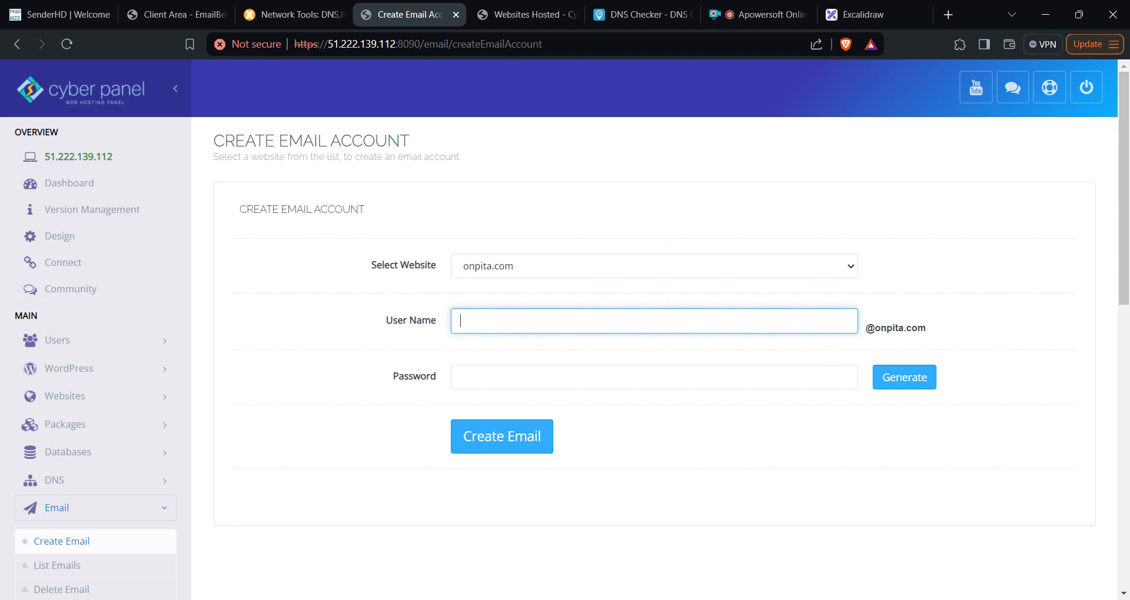
key(Tab)
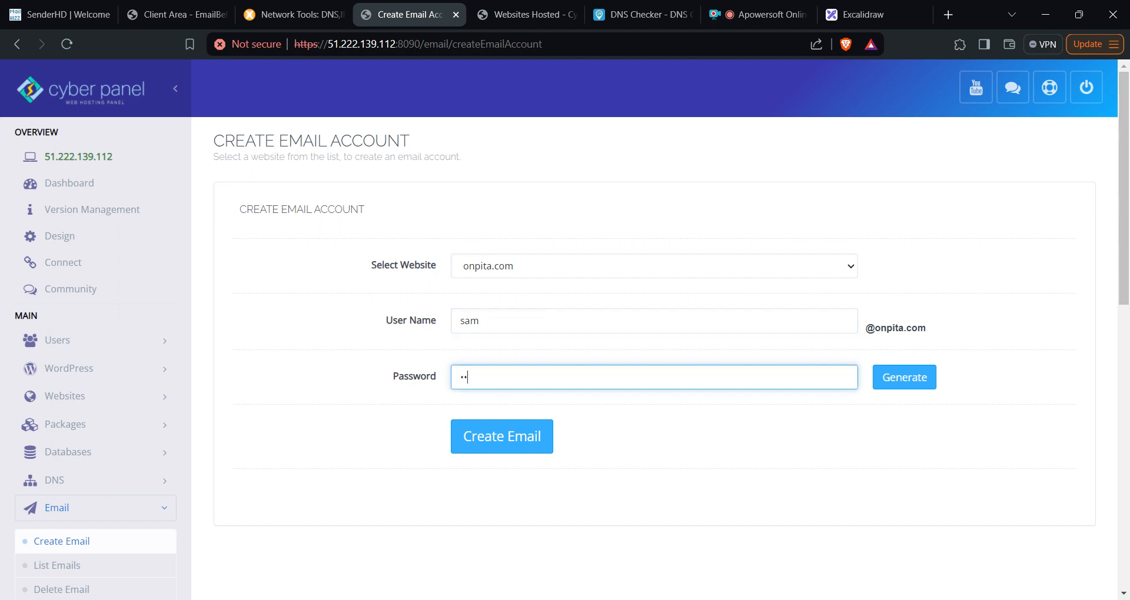
key(Tab)
key(Return)
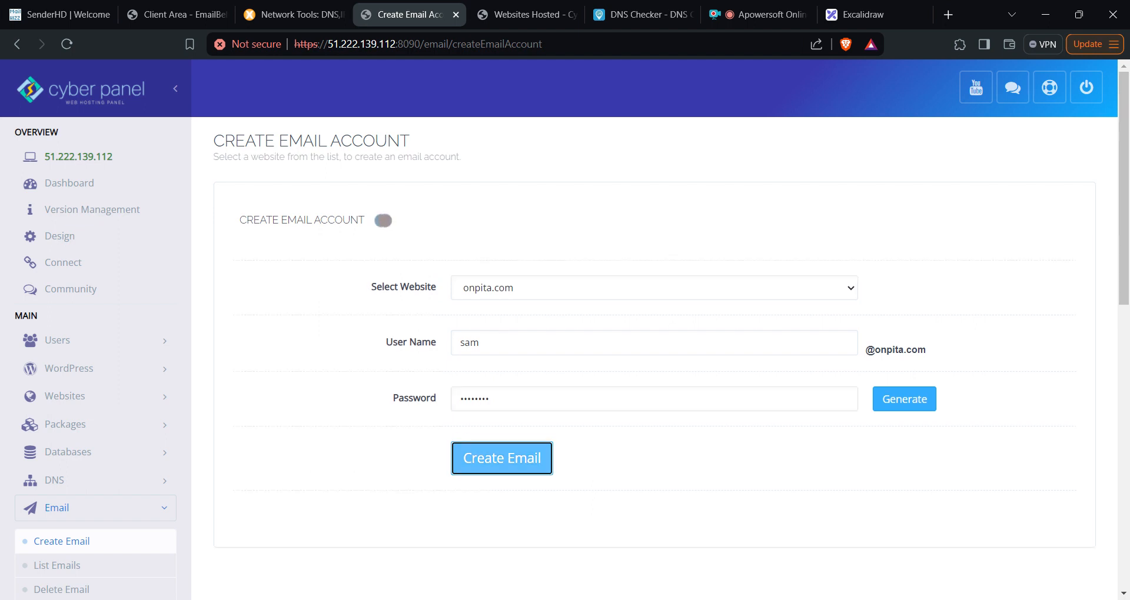
- Create the info and support mailboxes on onpita.com
click(478, 321)
key(BackSpace)
key(BackSpace)
key(BackSpace)
click(502, 436)
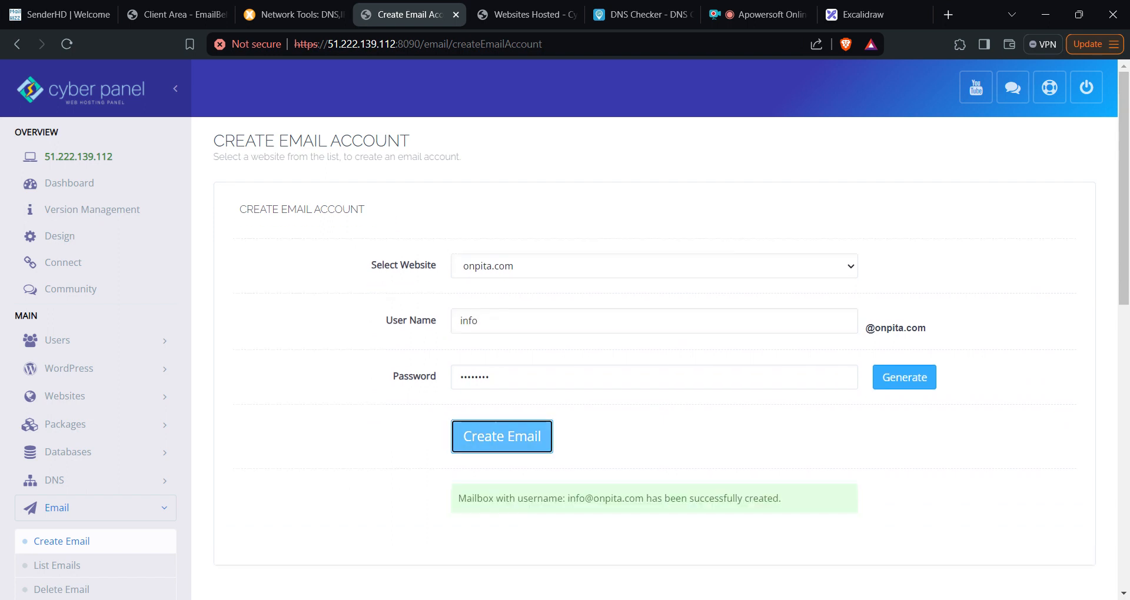
click(474, 321)
key(BackSpace)
key(BackSpace)
key(BackSpace)
key(BackSpace)
text(support)
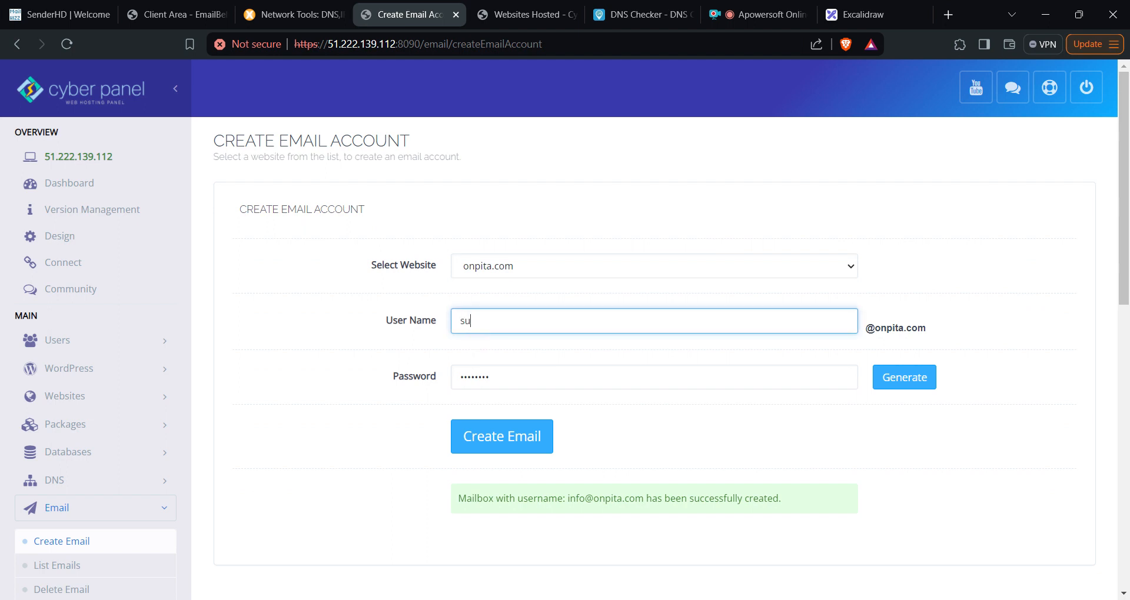
click(502, 437)
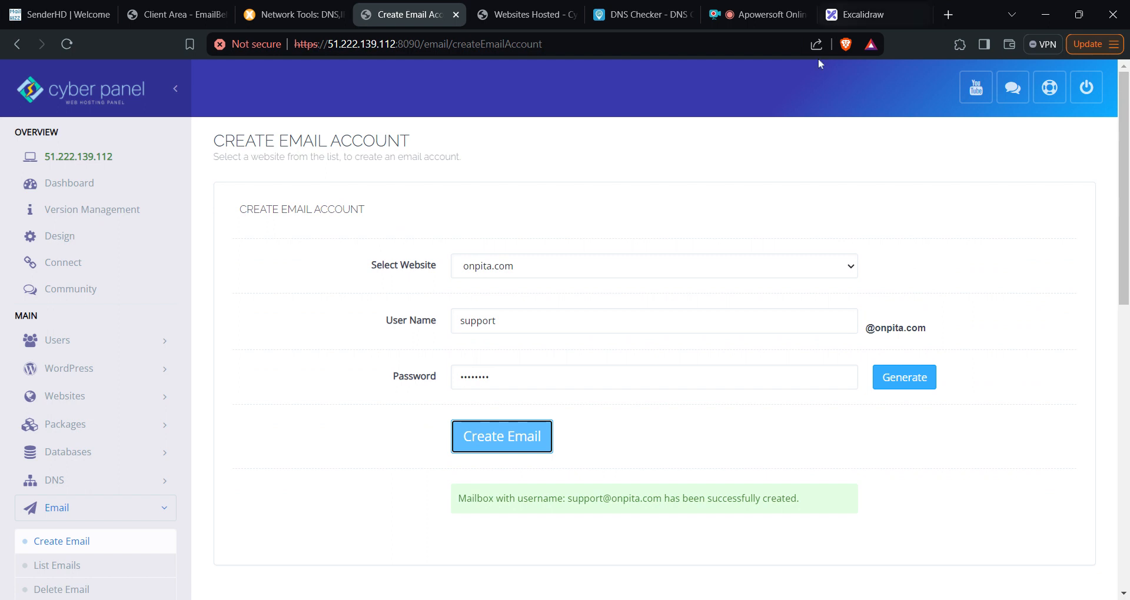
scroll(259, 327, down, 5)
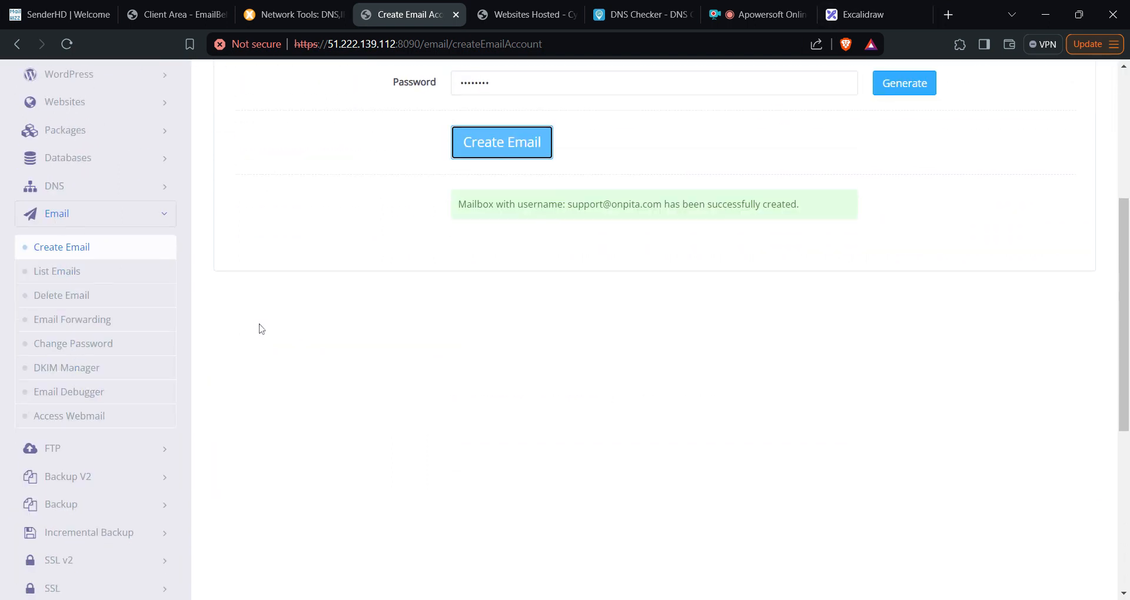
- Issue the MailServer SSL certificate for mail.onpita.com under SSL > MailServer SSL
click(147, 221)
scroll(159, 353, down, 3)
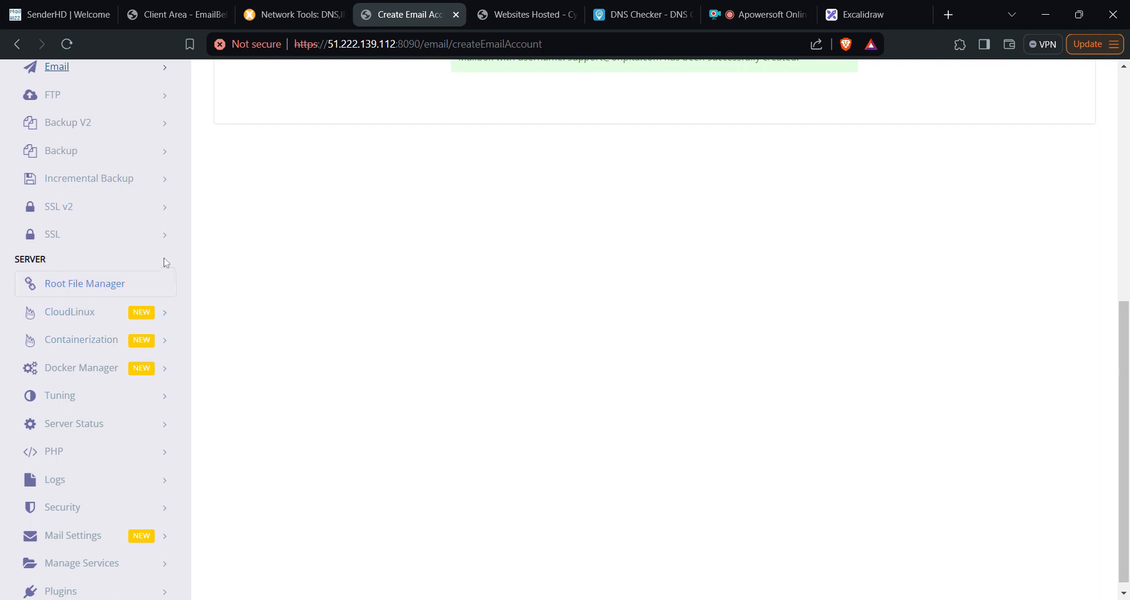
click(159, 234)
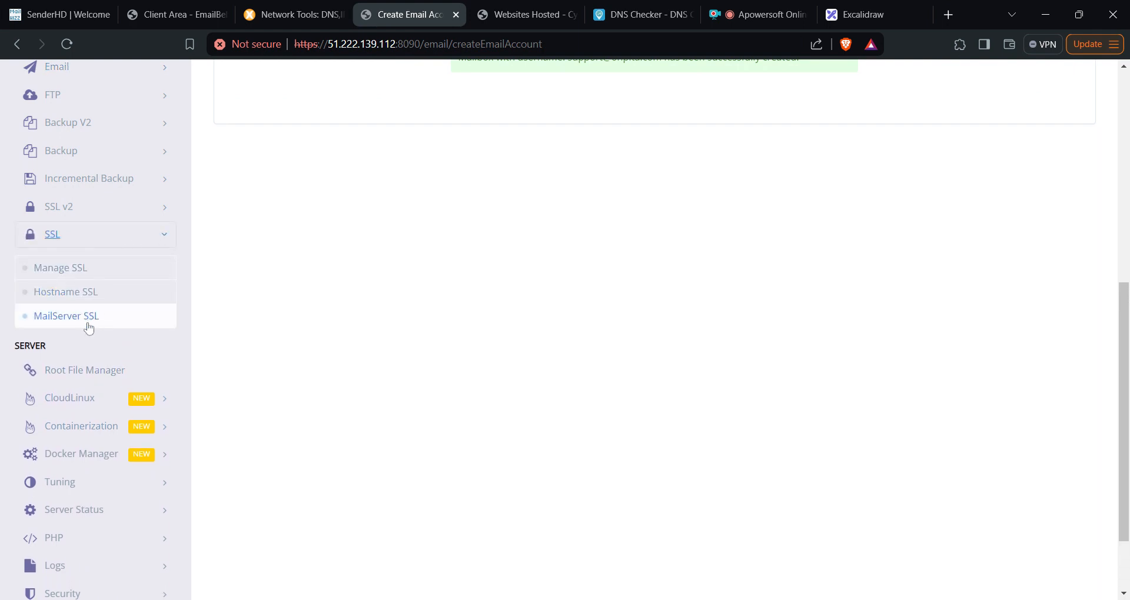
click(90, 323)
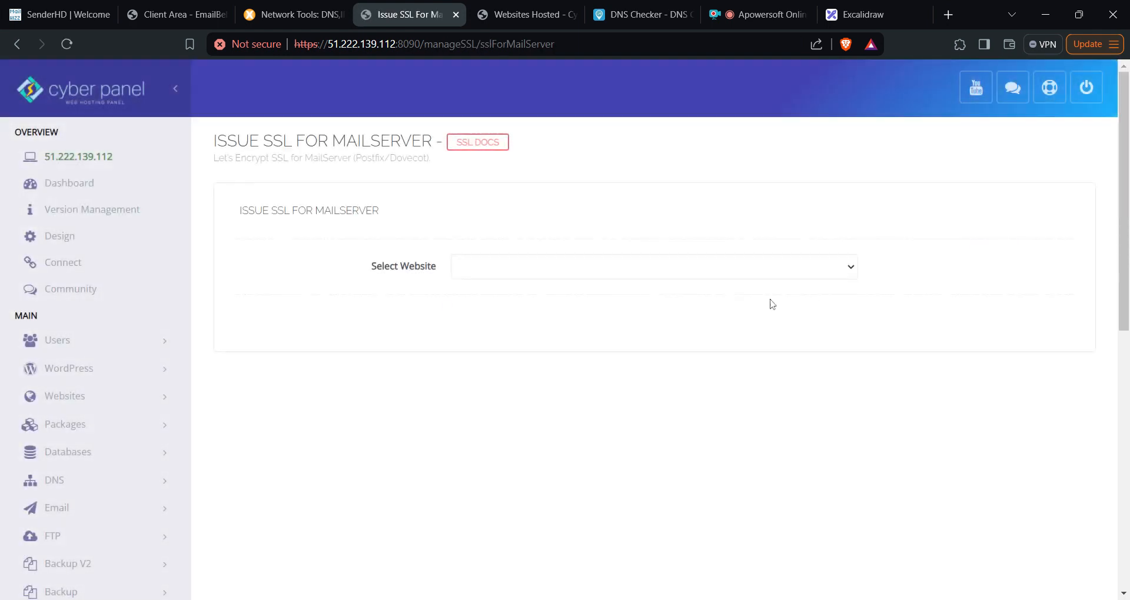
click(702, 276)
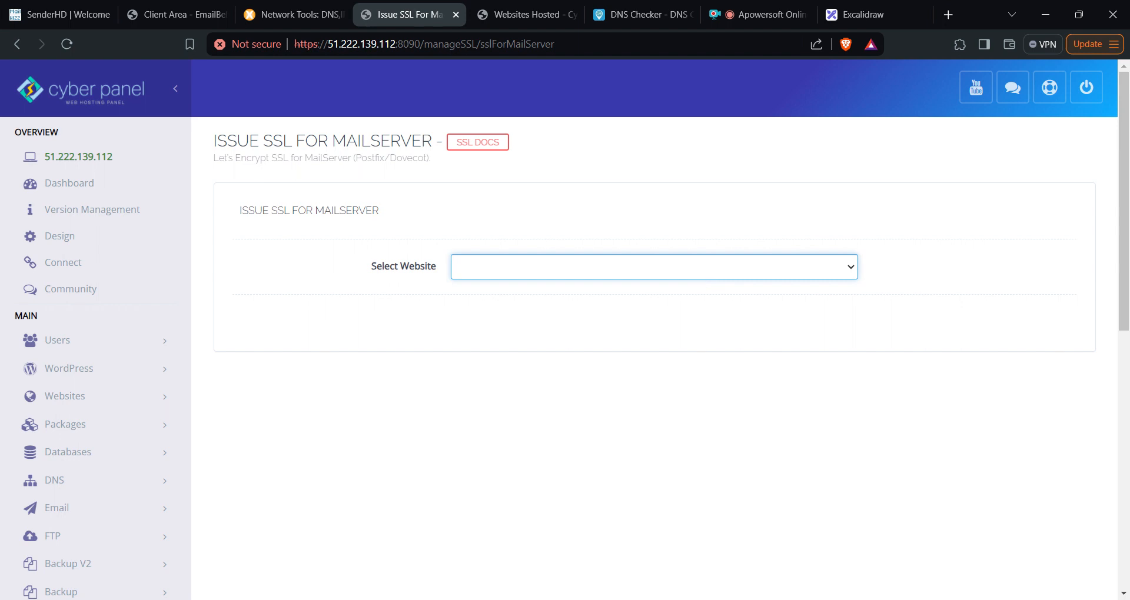
click(655, 369)
click(620, 334)
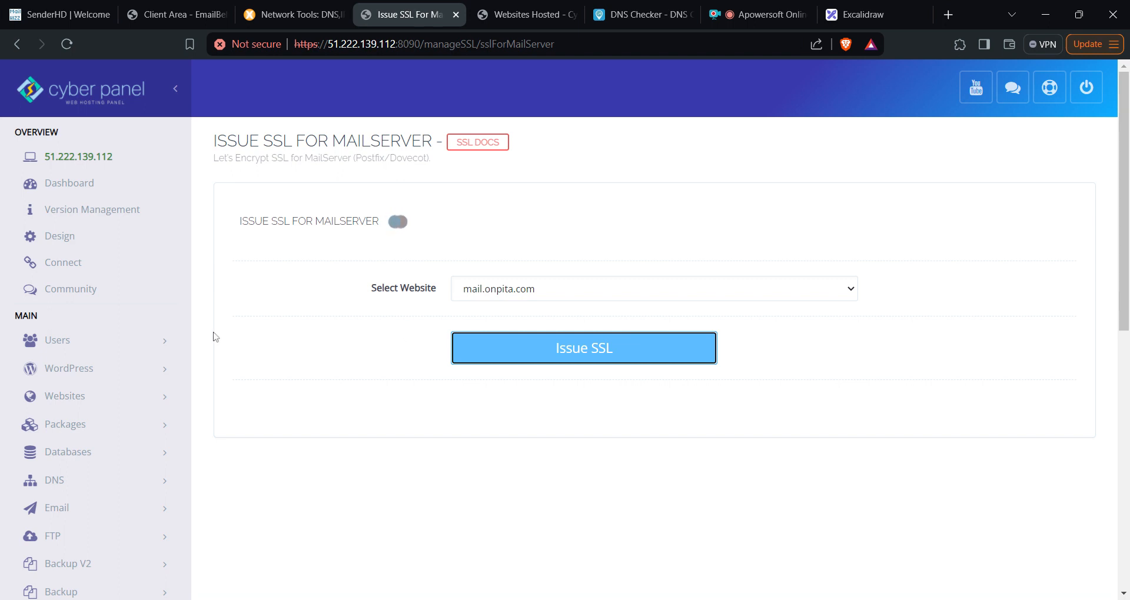
scroll(214, 344, down, 1)
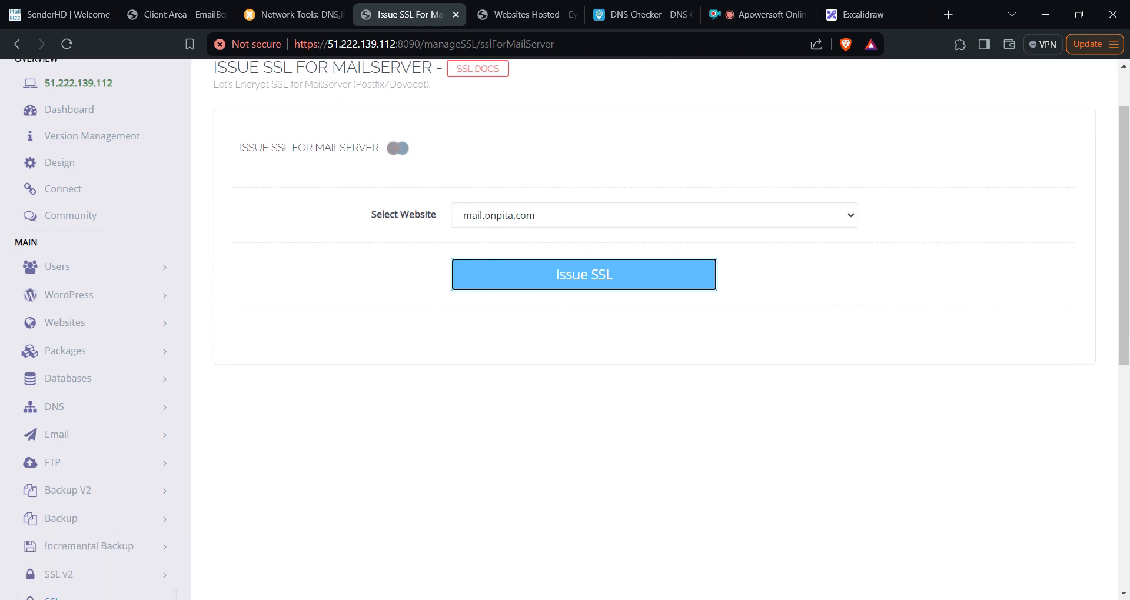
scroll(114, 410, down, 2)
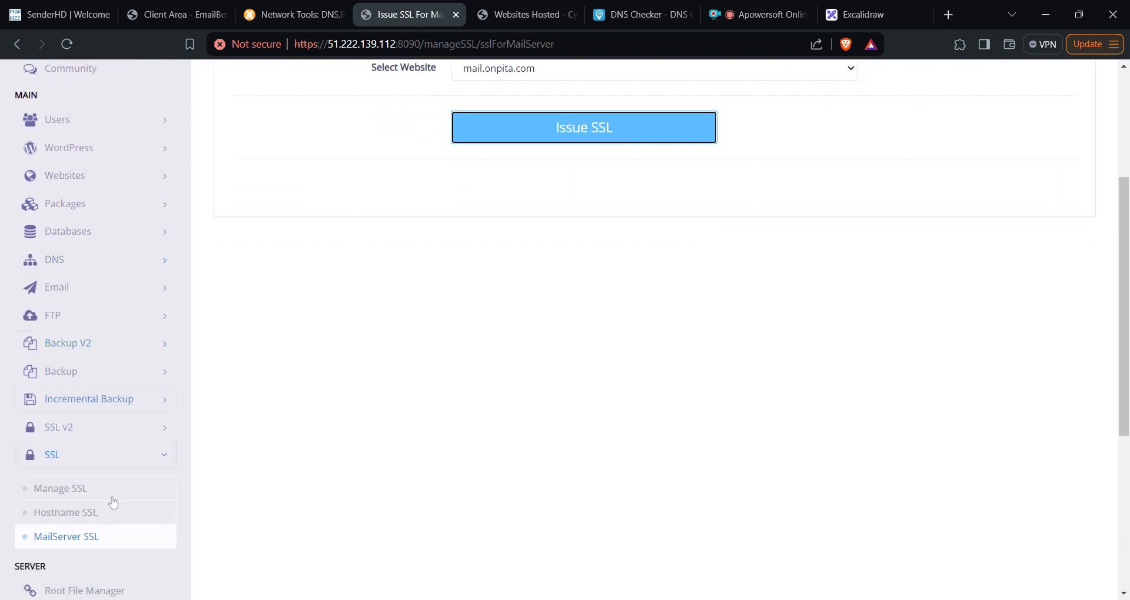
scroll(416, 307, up, 2)
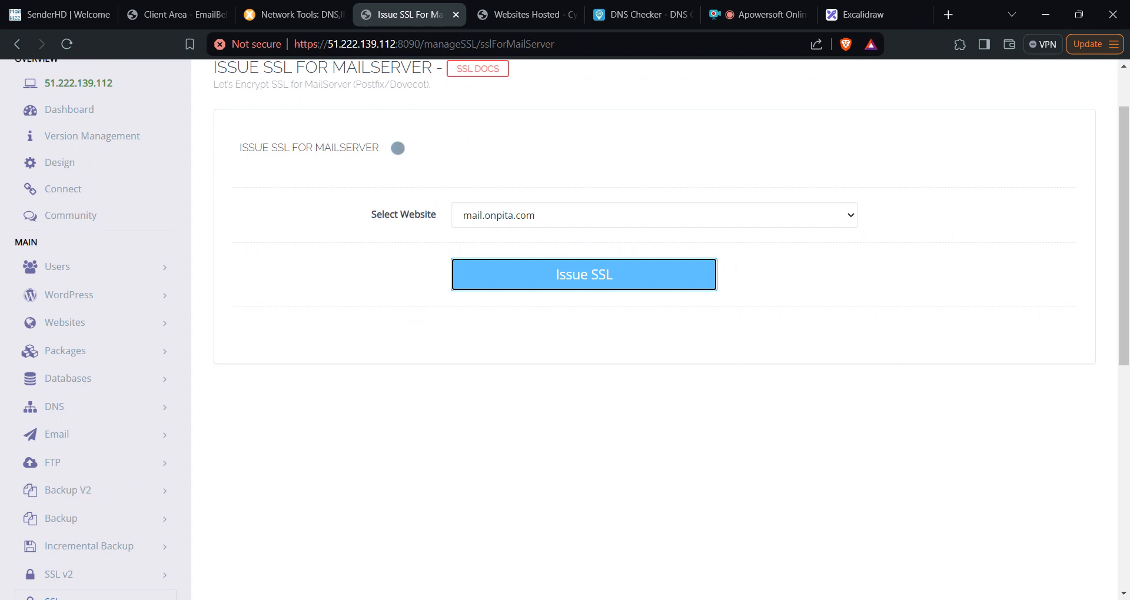
scroll(409, 290, down, 3)
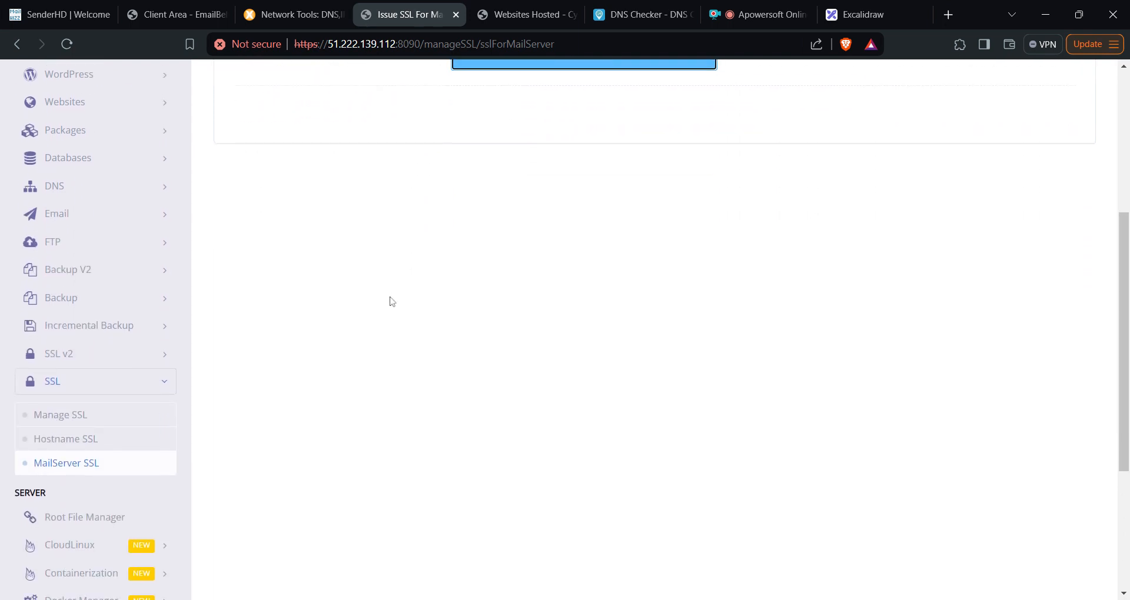
click(90, 443)
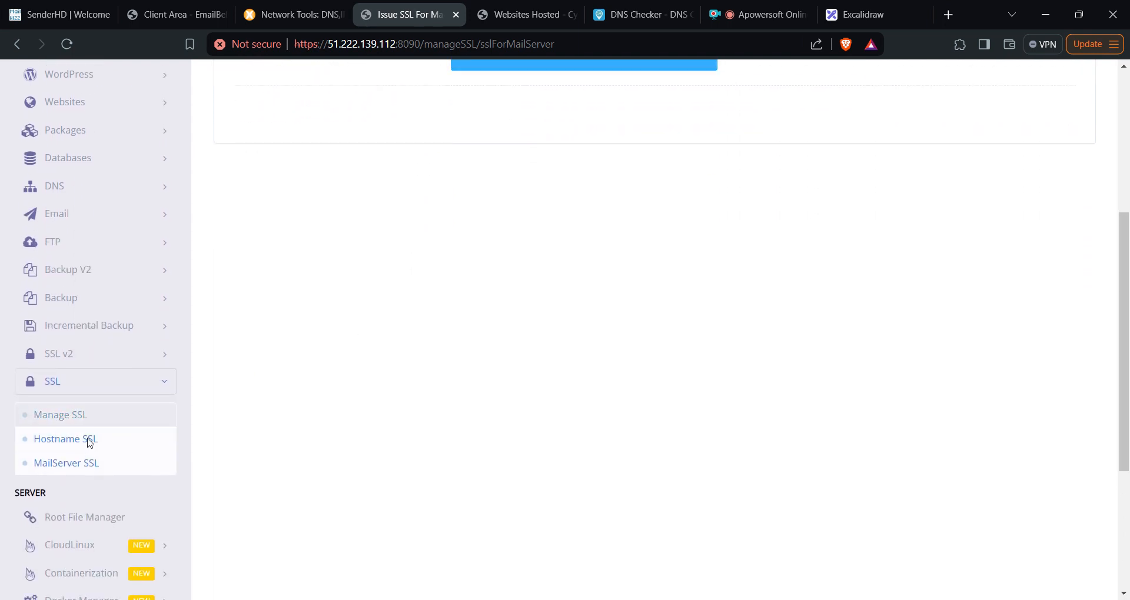
- Issue the hostname SSL for mail.onpita.com, then switch to SenderHD and log in
middle_click(89, 444)
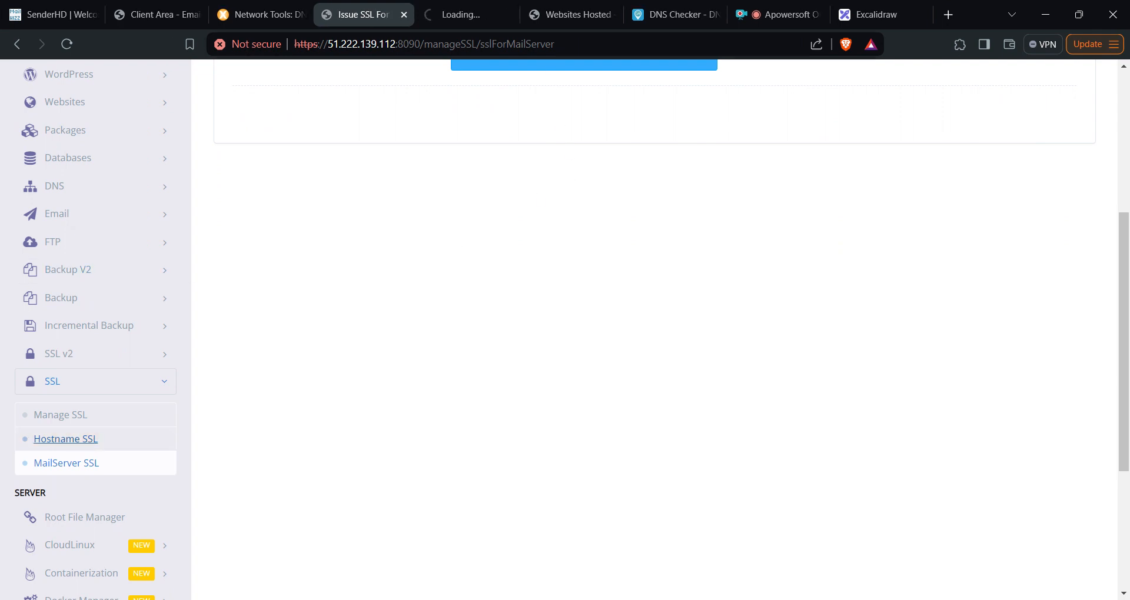
click(467, 14)
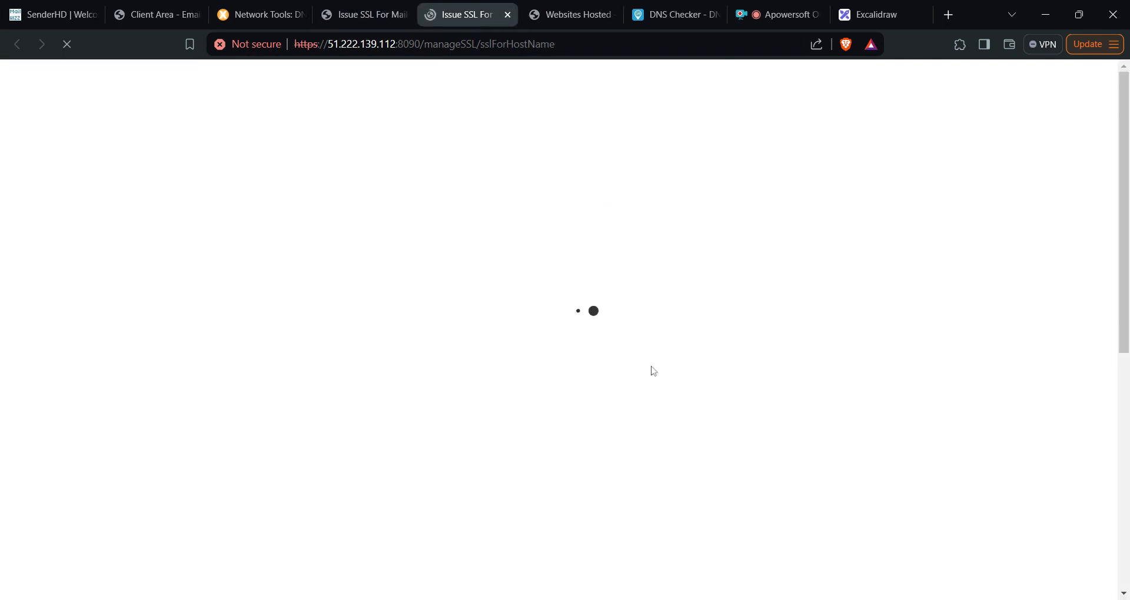
click(691, 277)
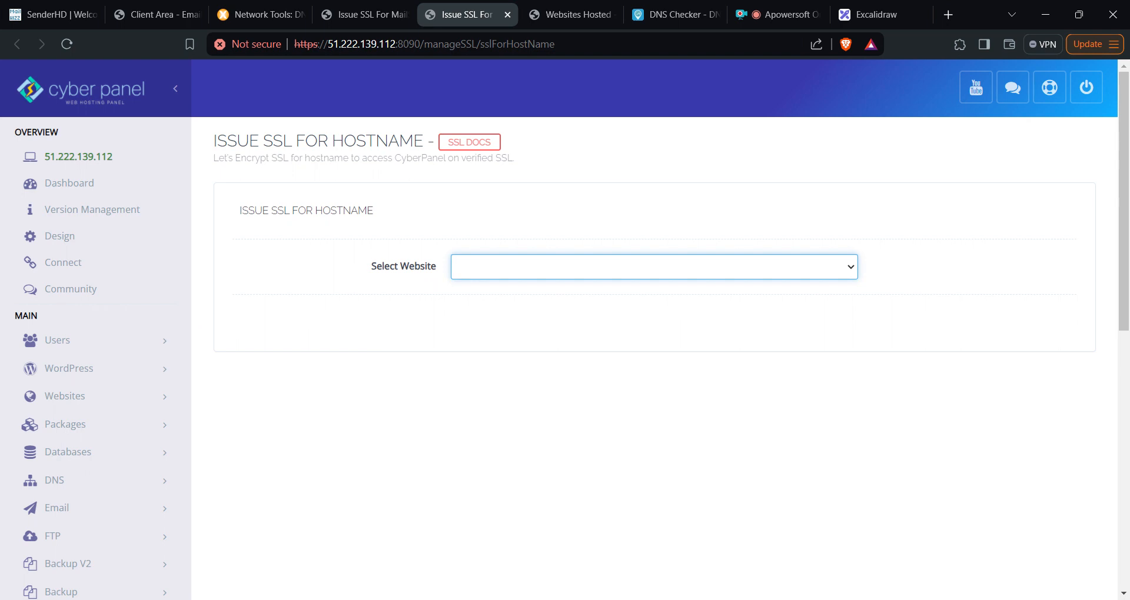
click(638, 368)
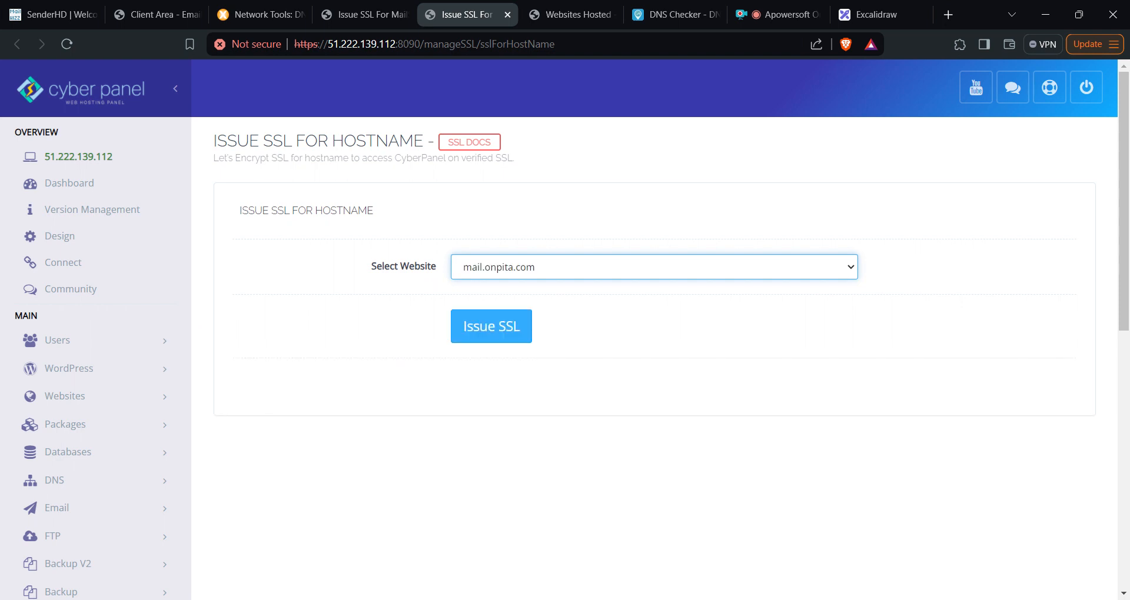
click(488, 336)
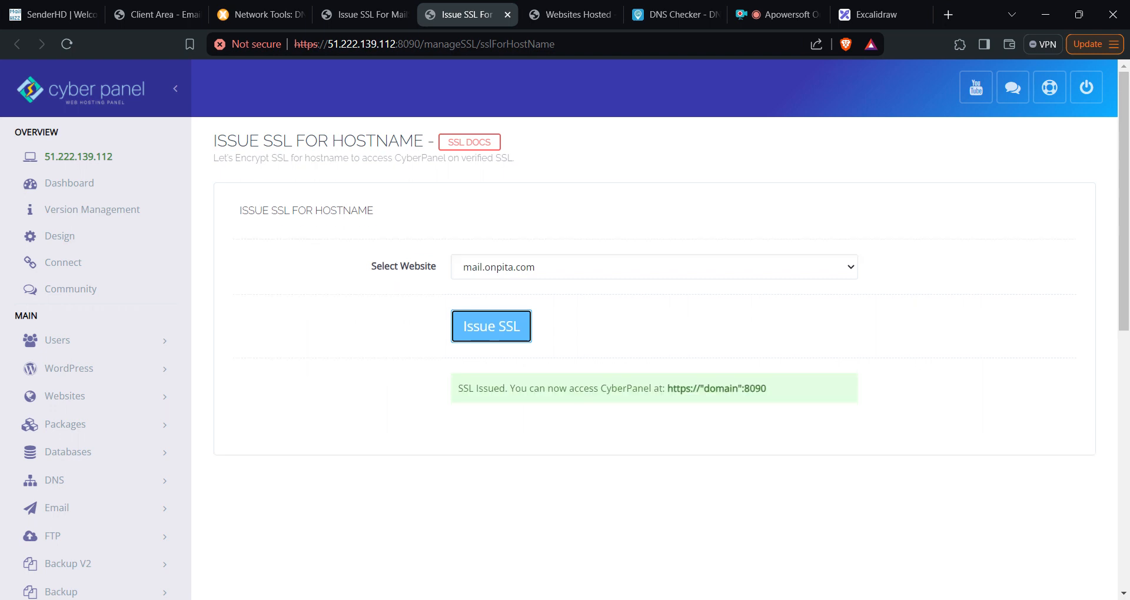
click(47, 14)
click(999, 85)
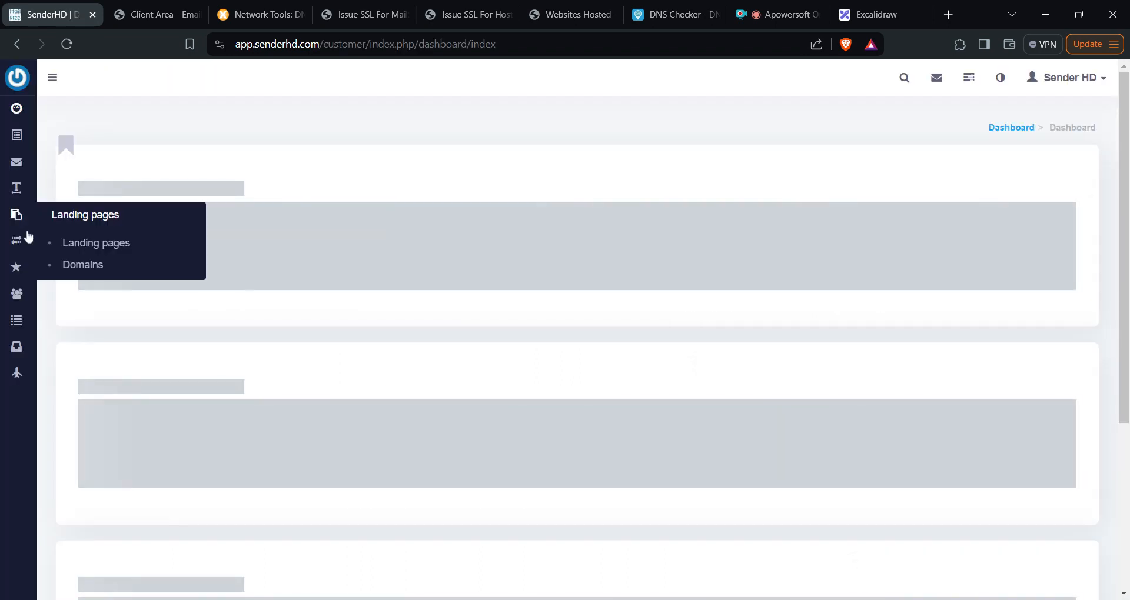
- Go to Servers > Delivery servers and start a new Smtp delivery server
mouse_move(17, 240)
click(101, 277)
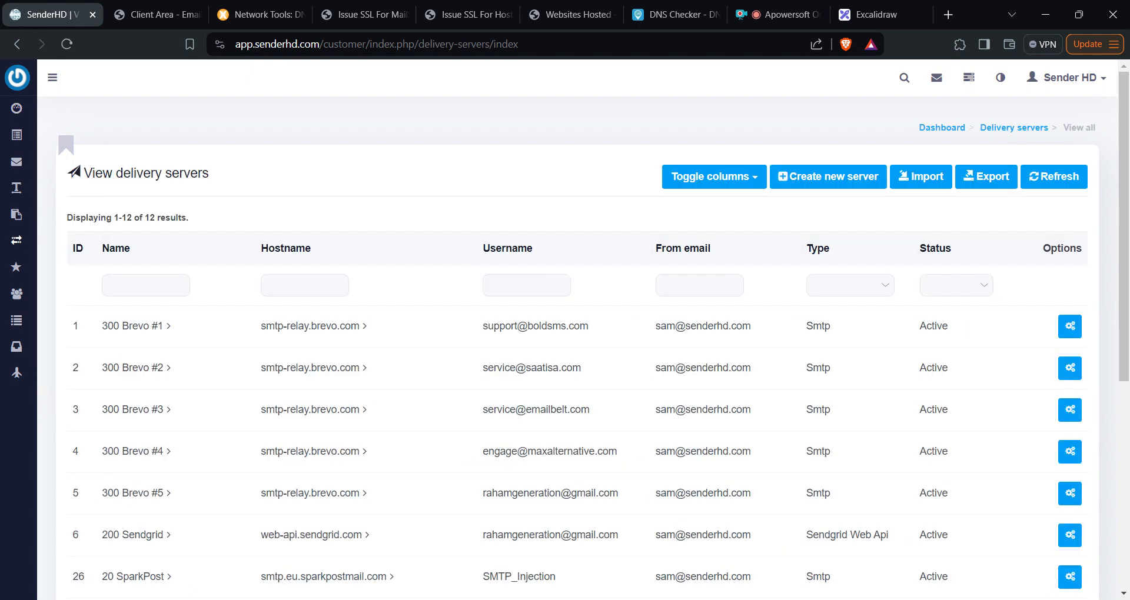
scroll(102, 283, down, 4)
scroll(103, 283, down, 1)
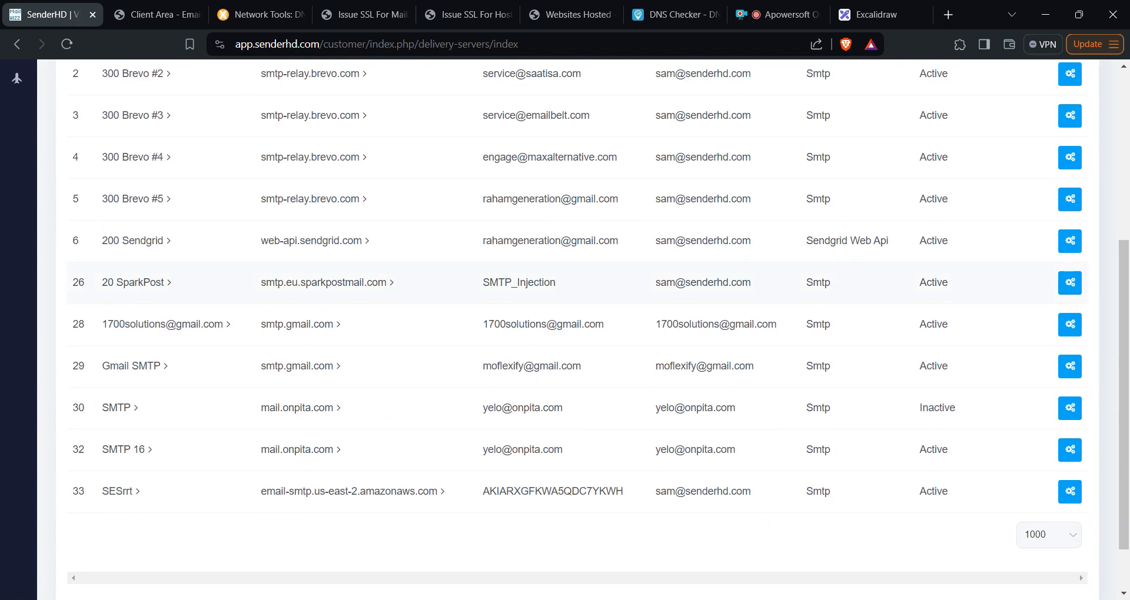
scroll(823, 344, up, 5)
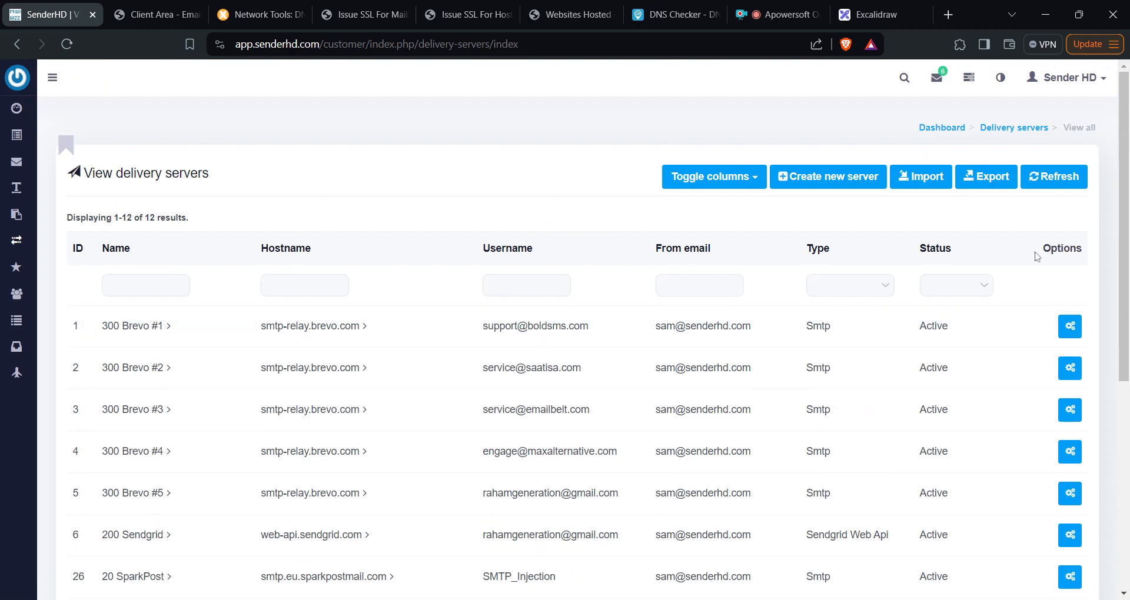
click(841, 186)
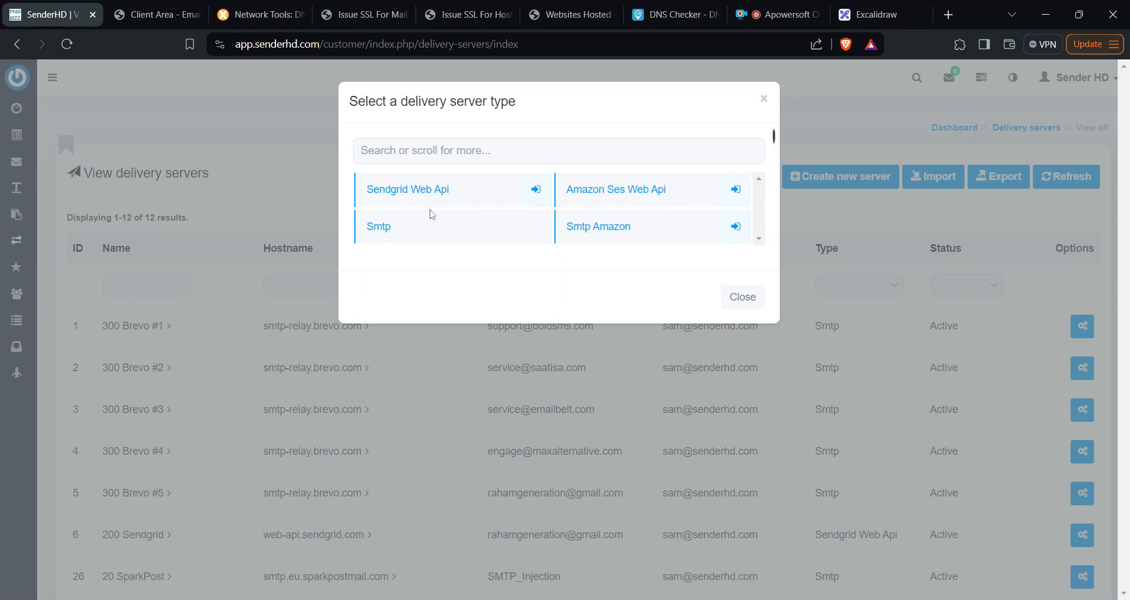
click(419, 241)
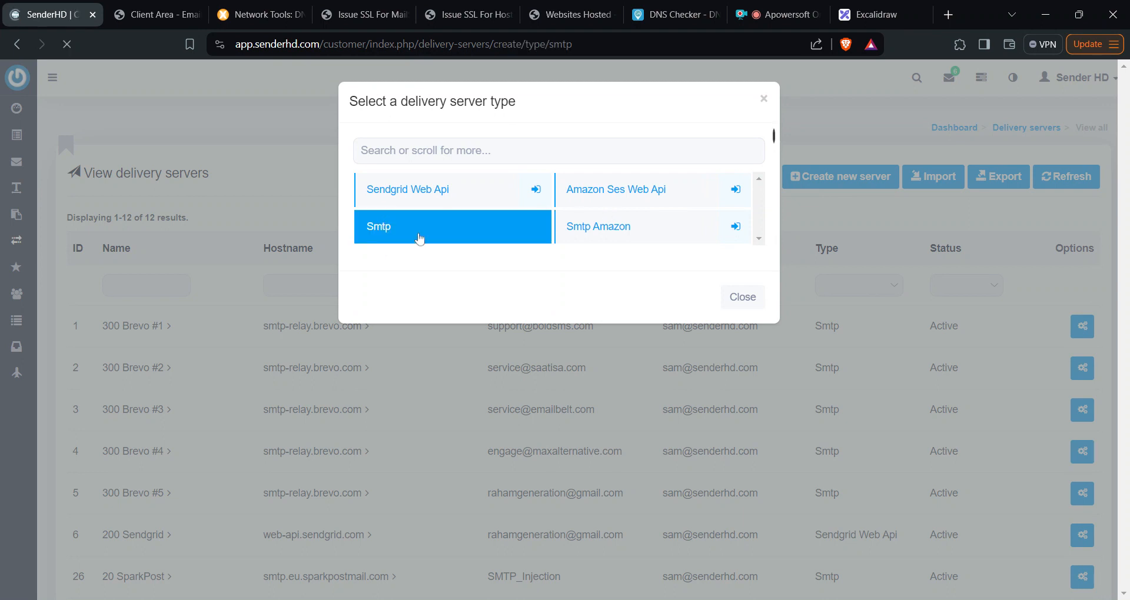
scroll(531, 270, down, 1)
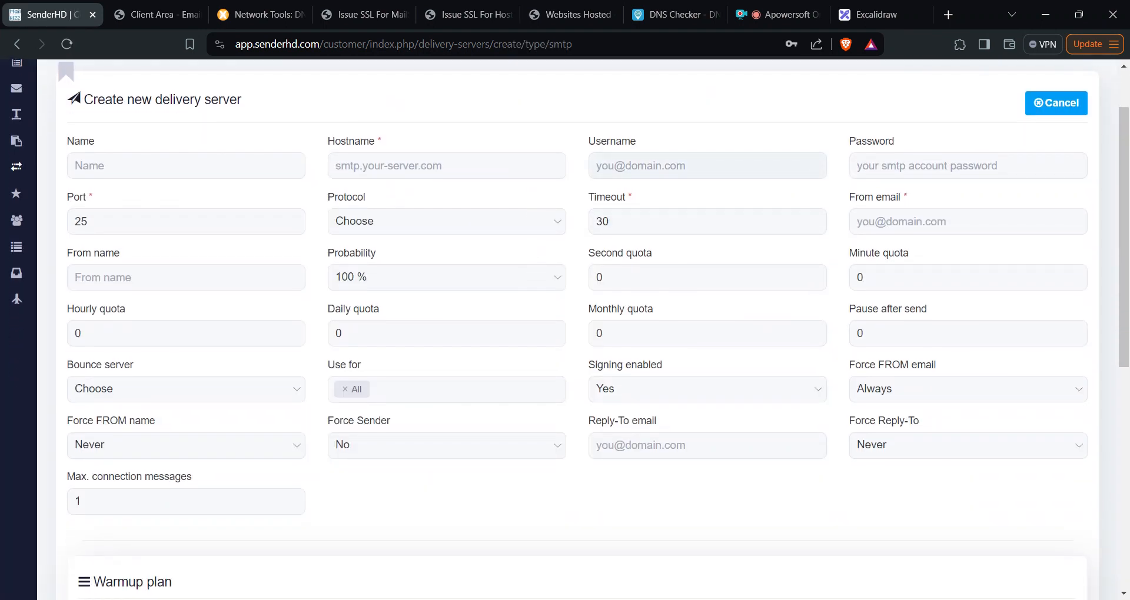
- Enter the onpita.com mailbox address as SMTP username and From email, plus its password
click(596, 165)
text(in)
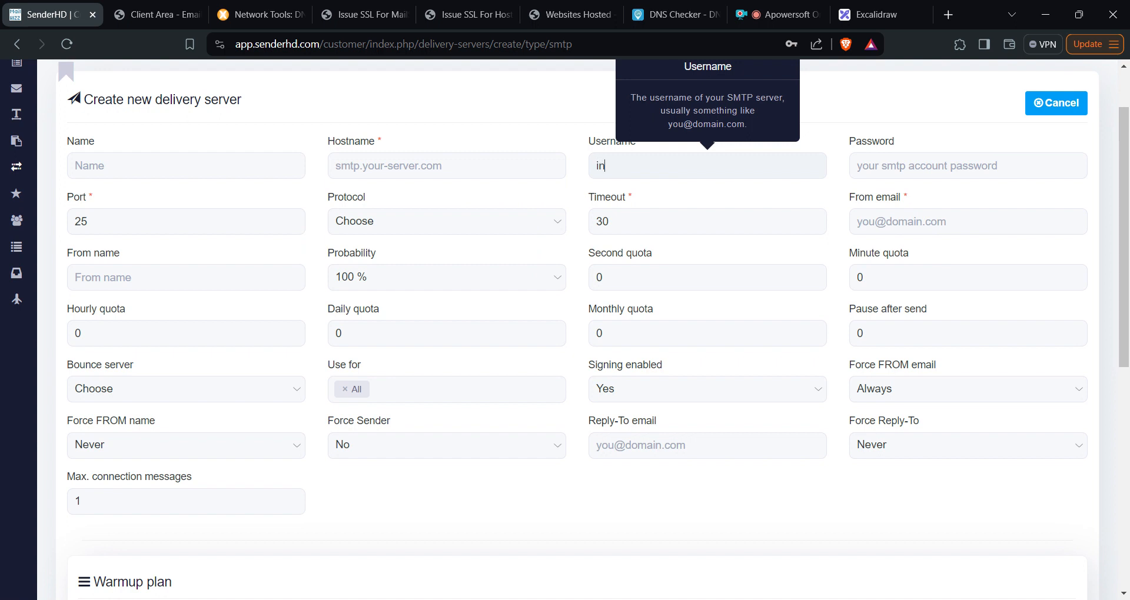
key(BackSpace)
key(BackSpace)
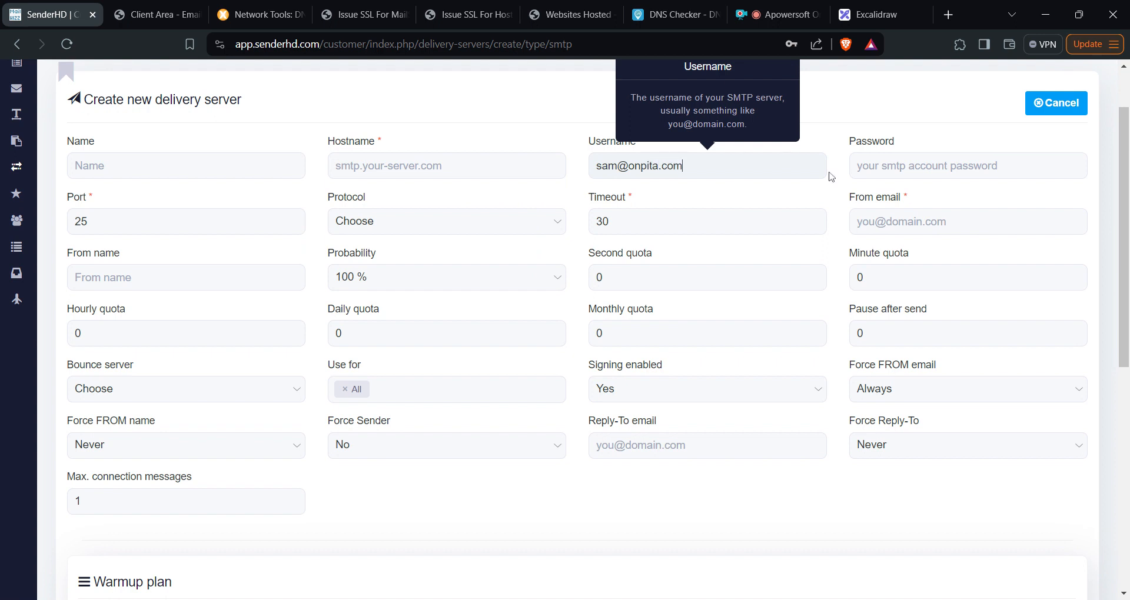
click(869, 168)
text(••••)
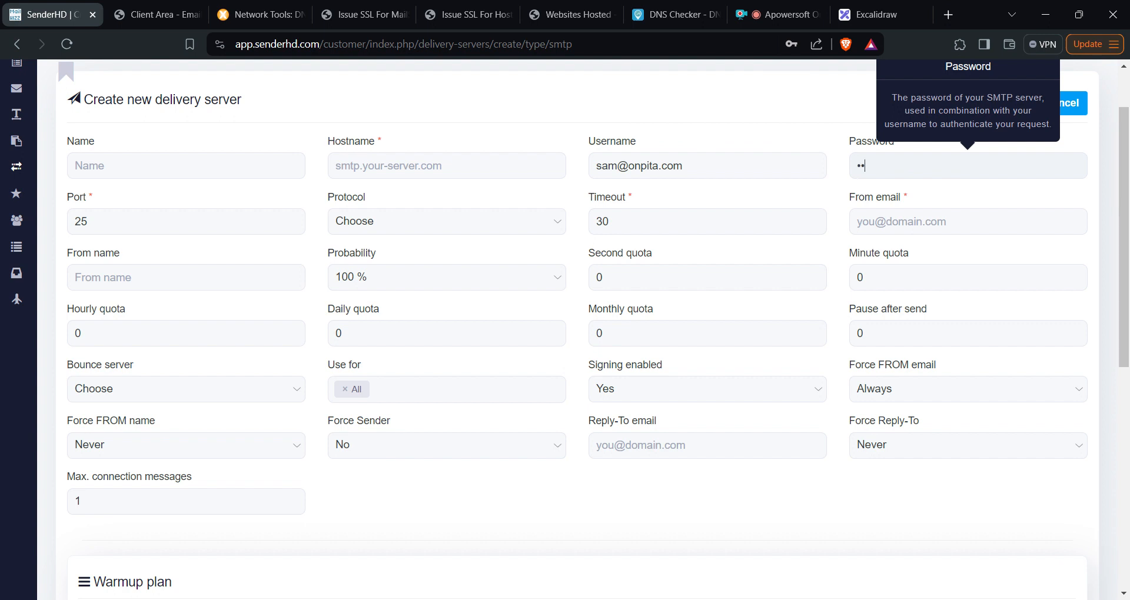
click(883, 222)
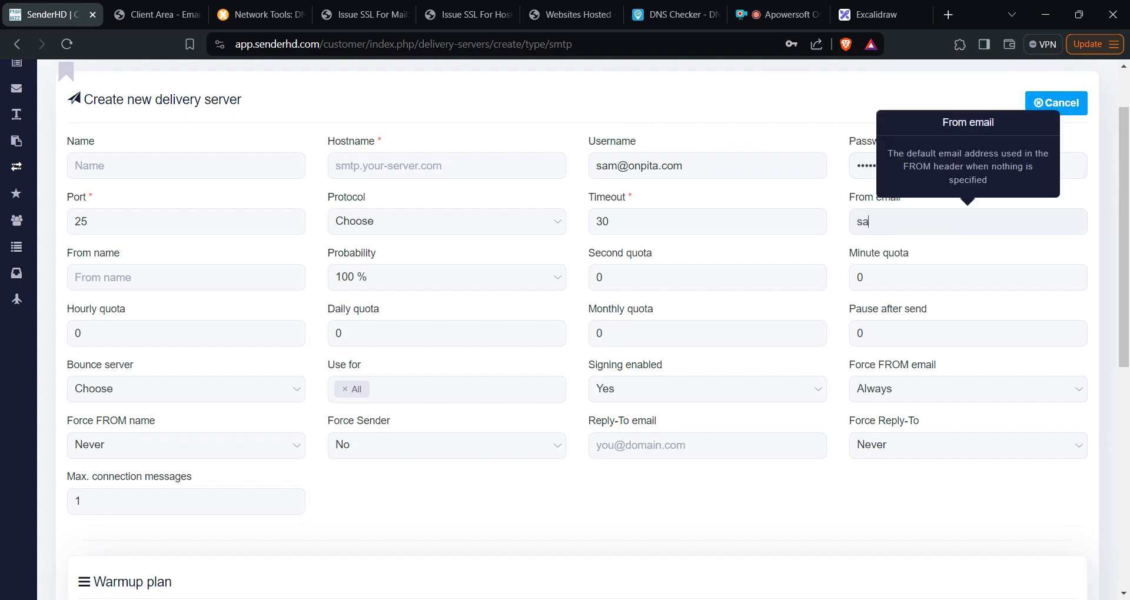
- Set port 587, TLS protocol and a 300000000 pause after send
click(191, 223)
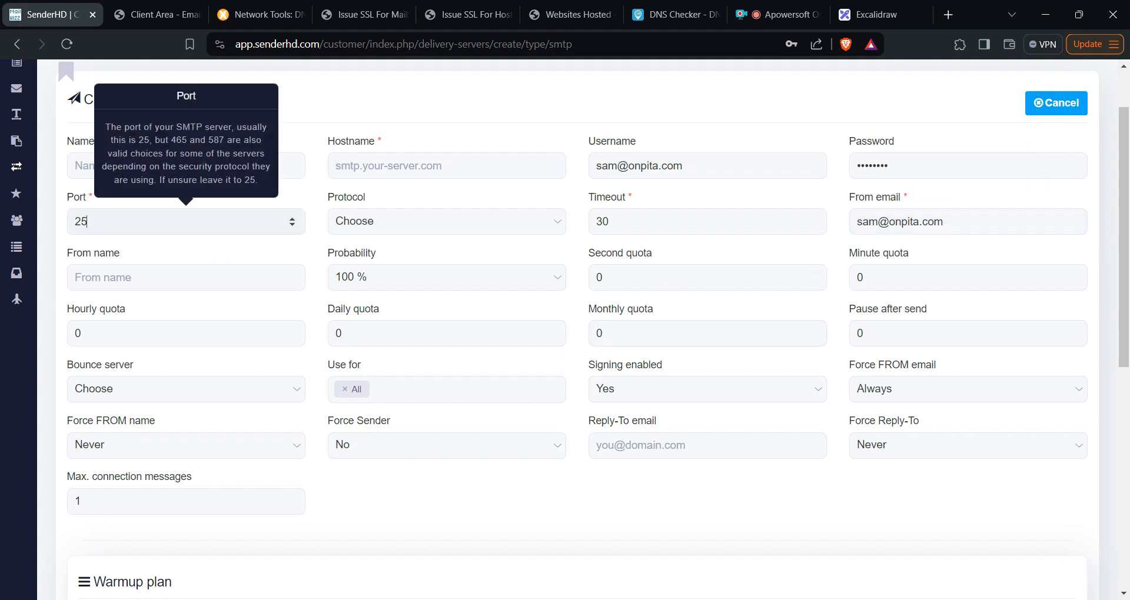
key(BackSpace)
text(587)
key(Tab)
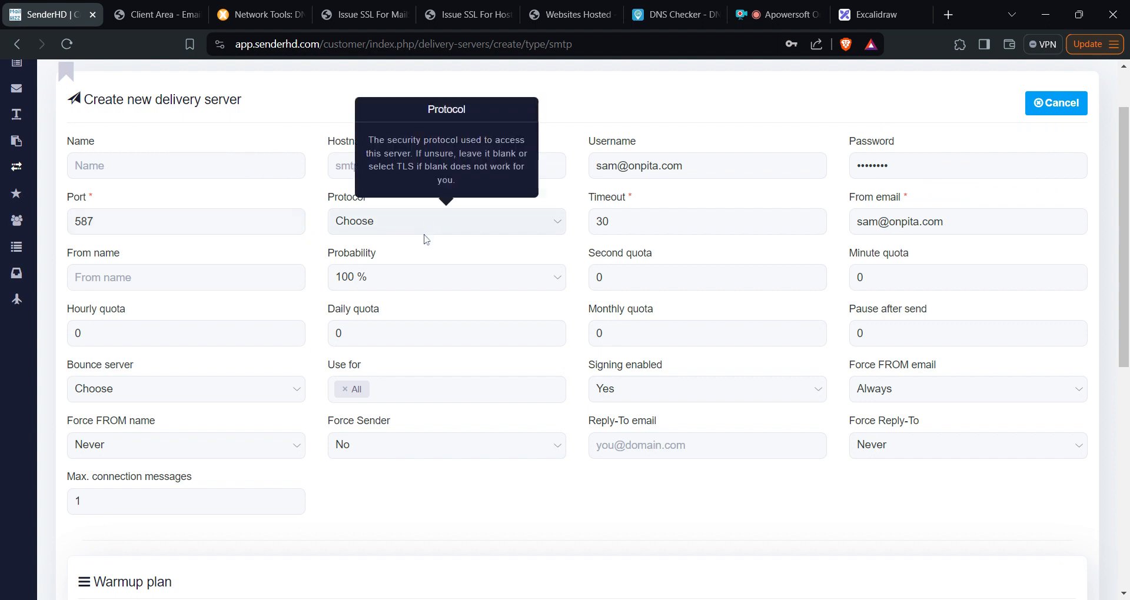
click(421, 258)
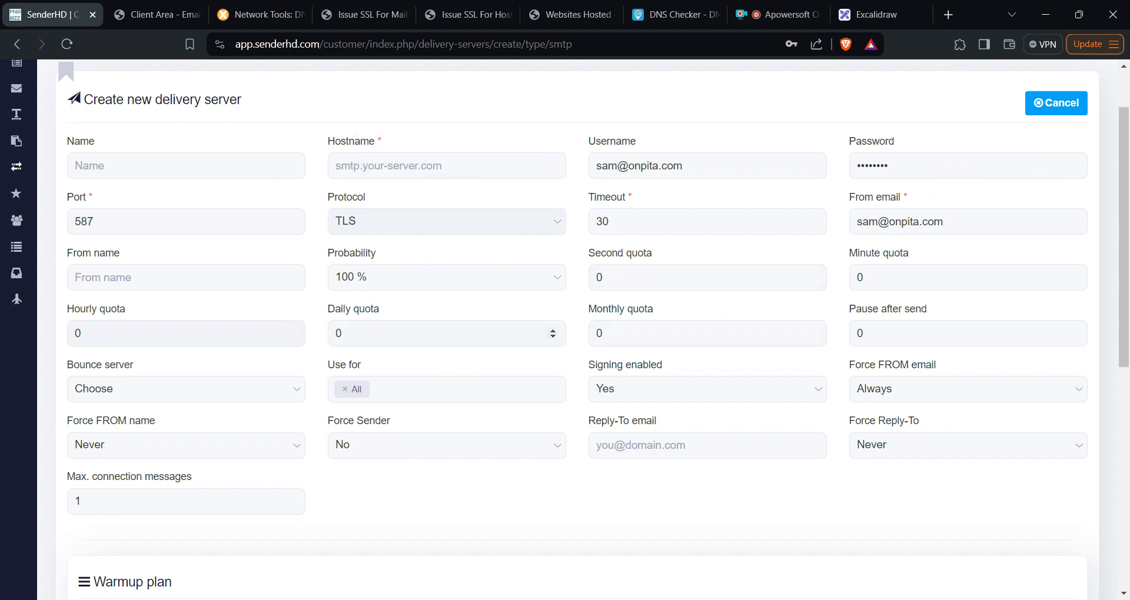
click(864, 333)
key(BackSpace)
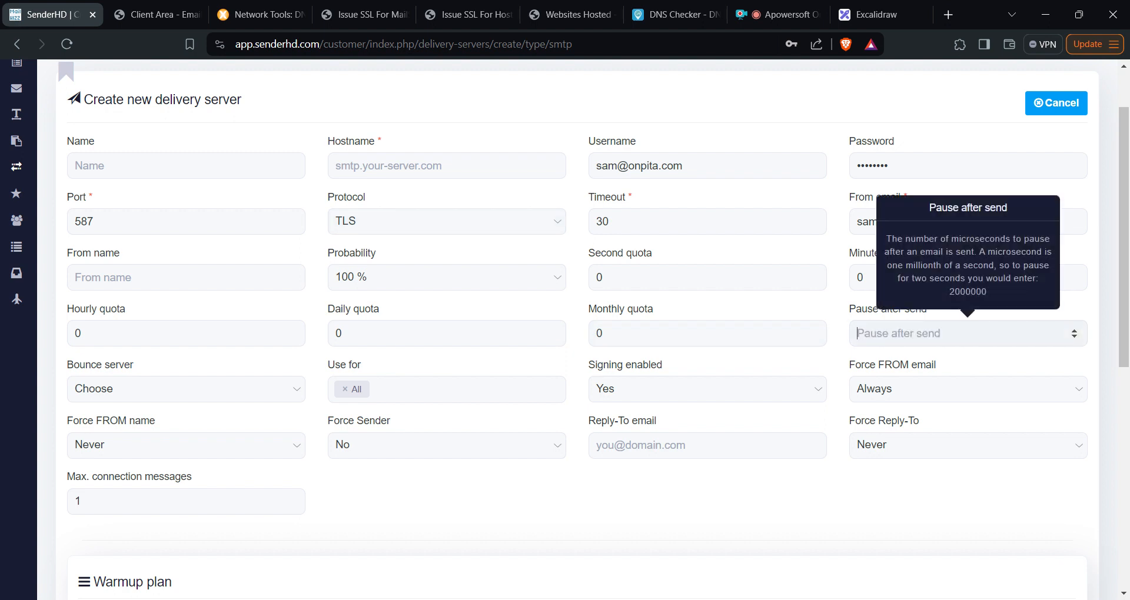
text(300000000)
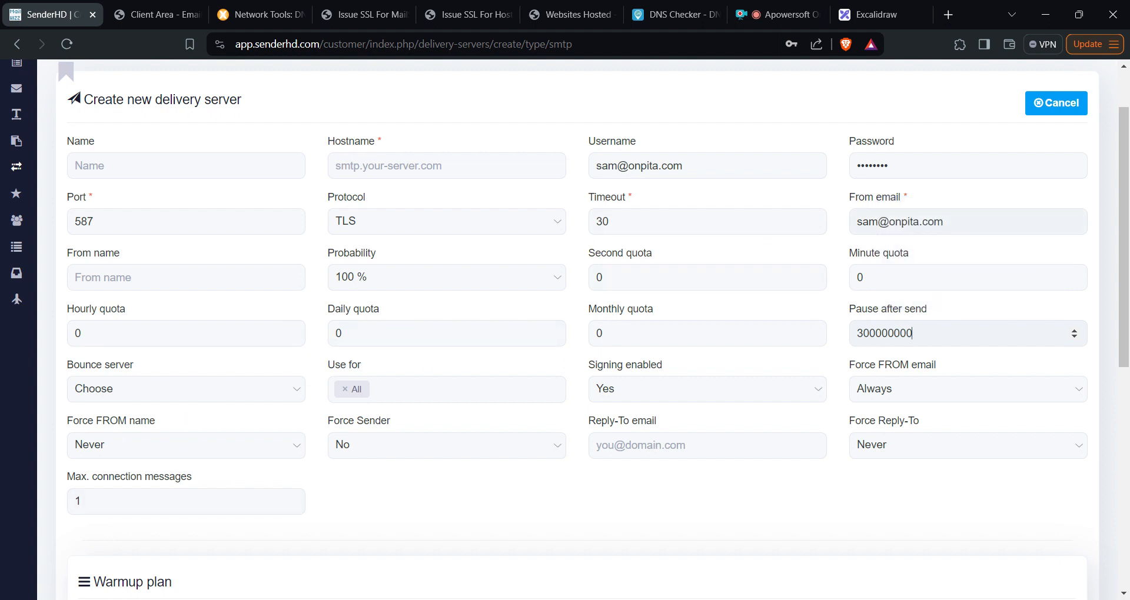
click(447, 165)
text(mai)
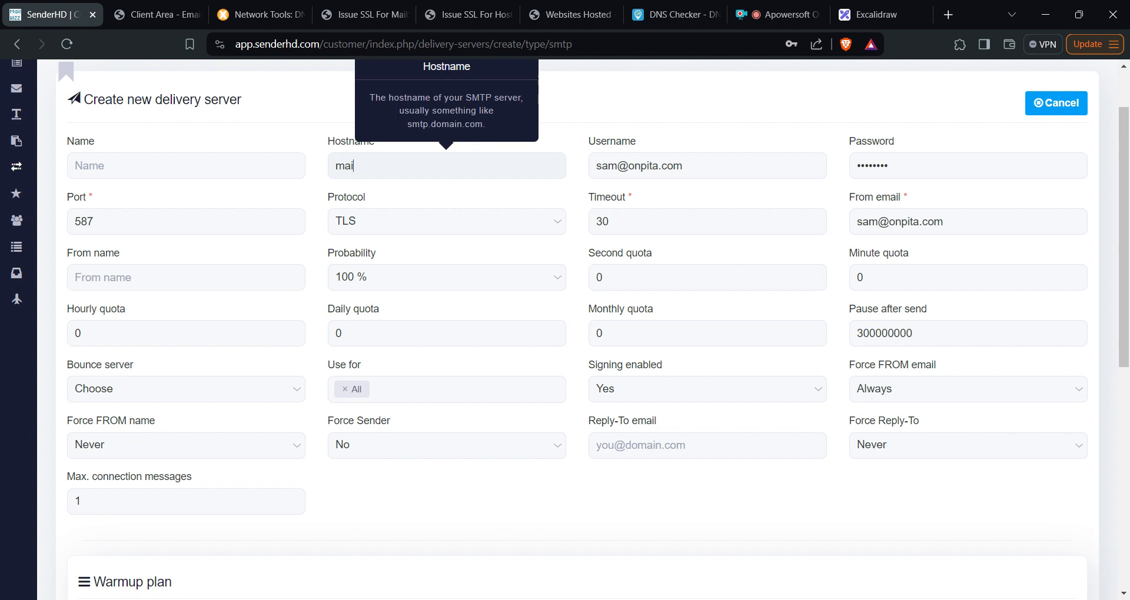
text(ol.)
- Set hostname mail.onpita.com, server name 'SMTP Onpita' and the default From name
text(default._domainkey)
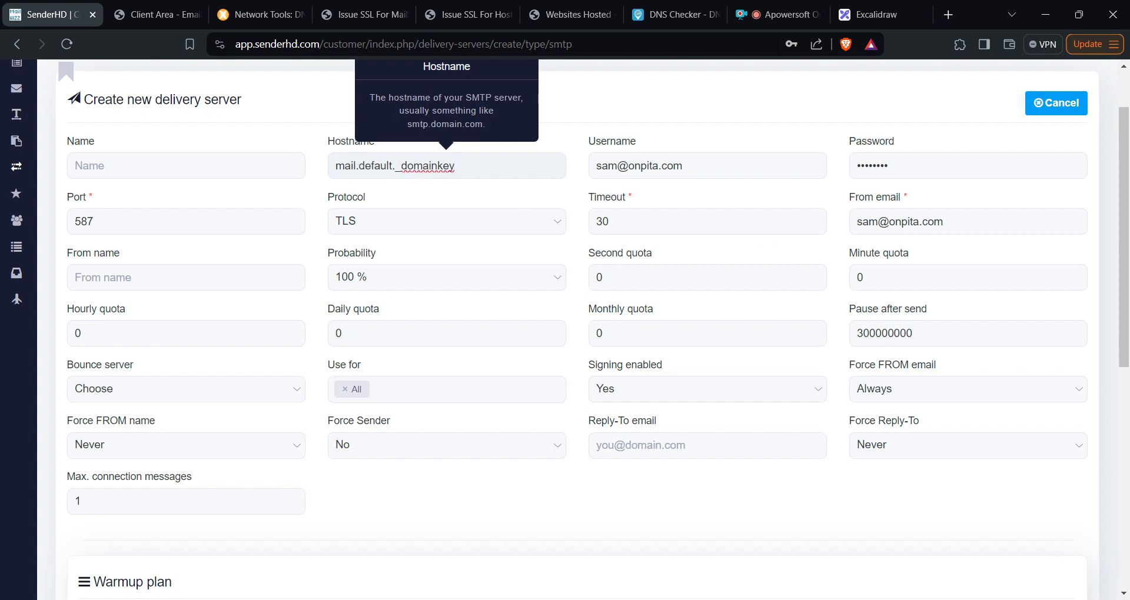
key(BackSpace)
key(BackSpace)
key(BackSpace)
key(BackSpace)
key(BackSpace)
key(BackSpace)
key(BackSpace)
key(BackSpace)
key(BackSpace)
key(BackSpace)
key(BackSpace)
key(BackSpace)
key(BackSpace)
key(BackSpace)
key(BackSpace)
key(BackSpace)
key(BackSpace)
text(onpita.com)
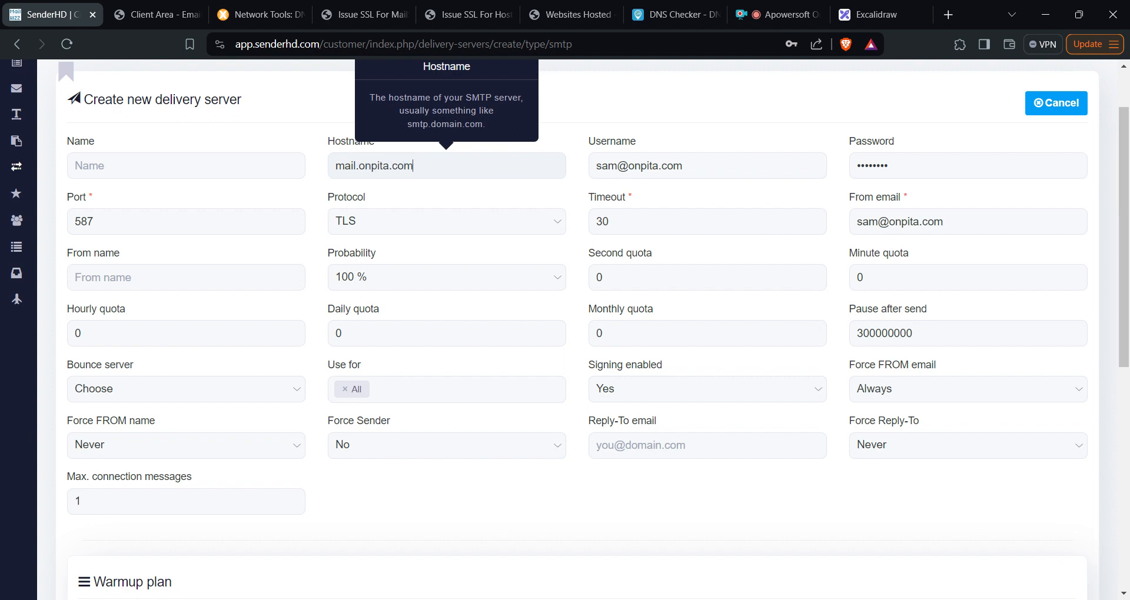
key(shift+Tab)
text(SMTP)
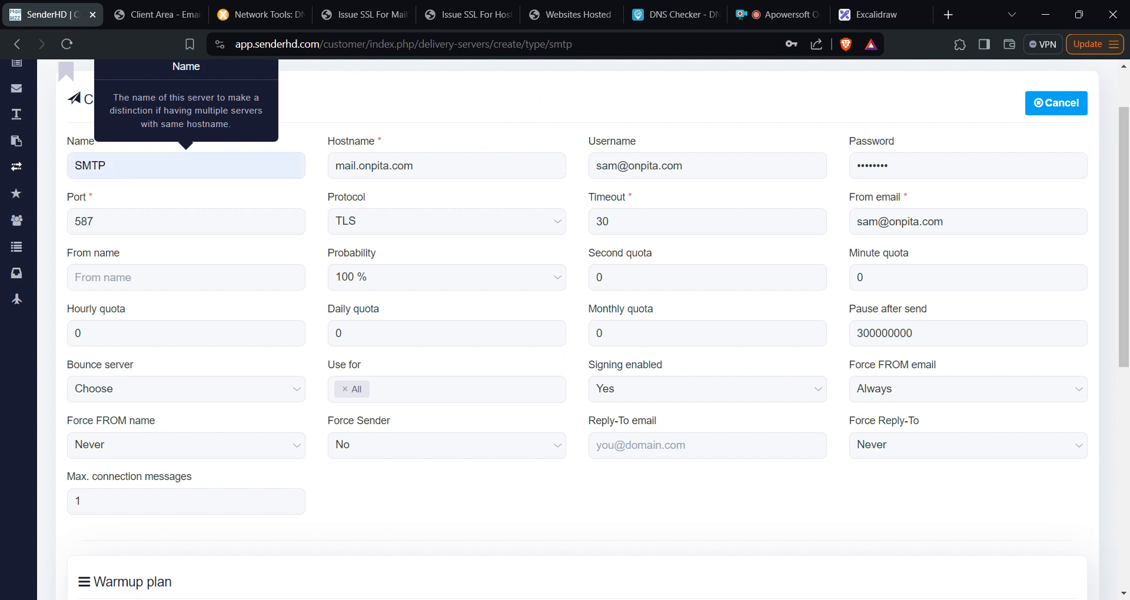
text( Onpita)
click(186, 277)
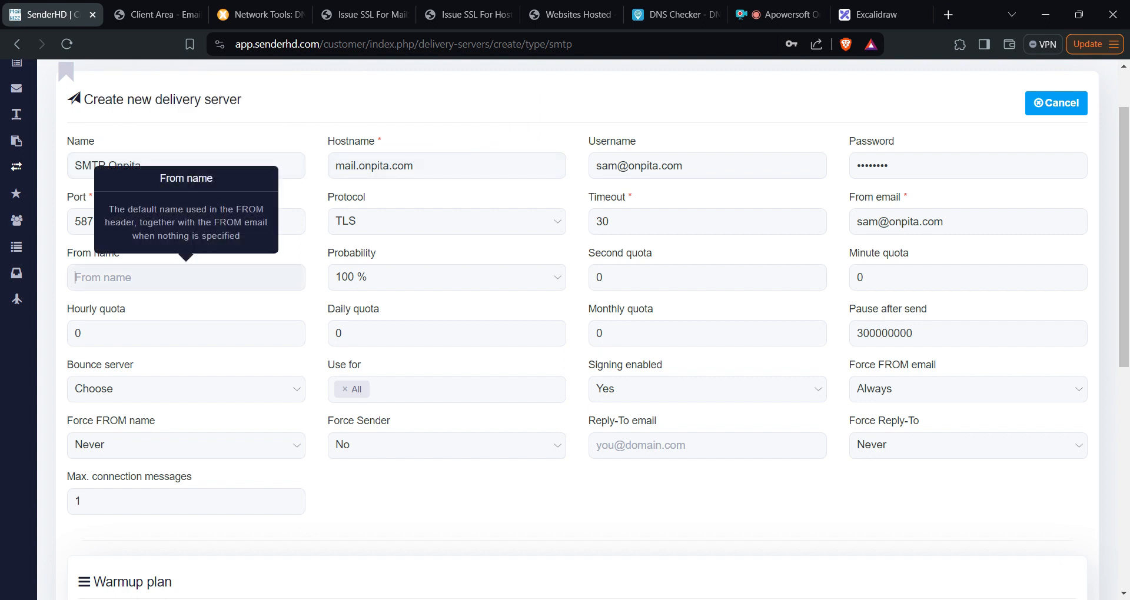
text(Sam)
- Save the delivery server and check the success banner at the top
scroll(984, 239, down, 8)
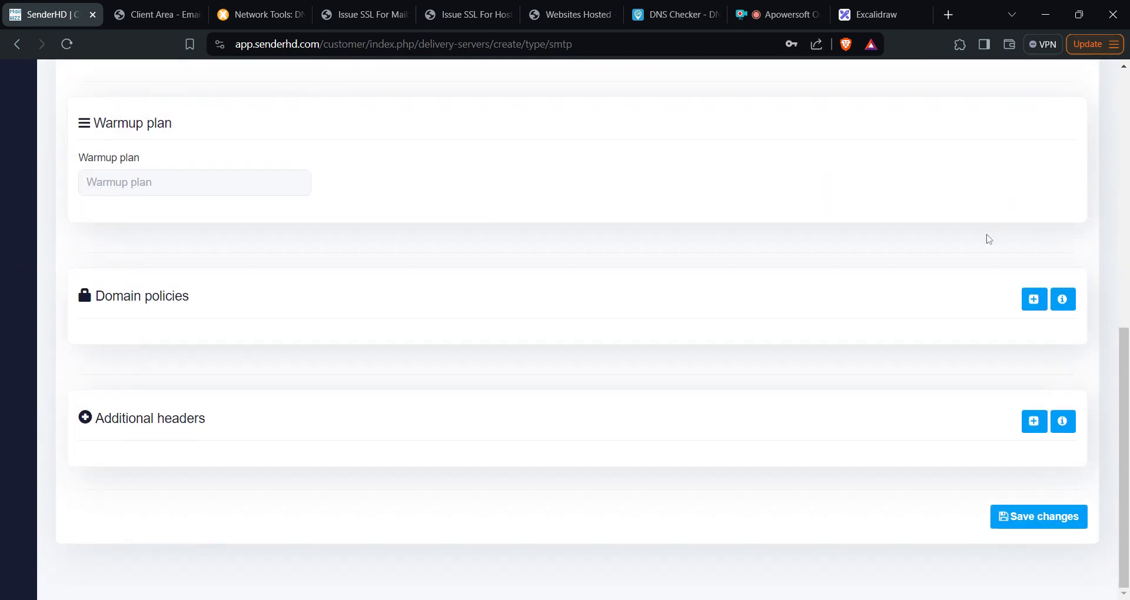
click(1048, 529)
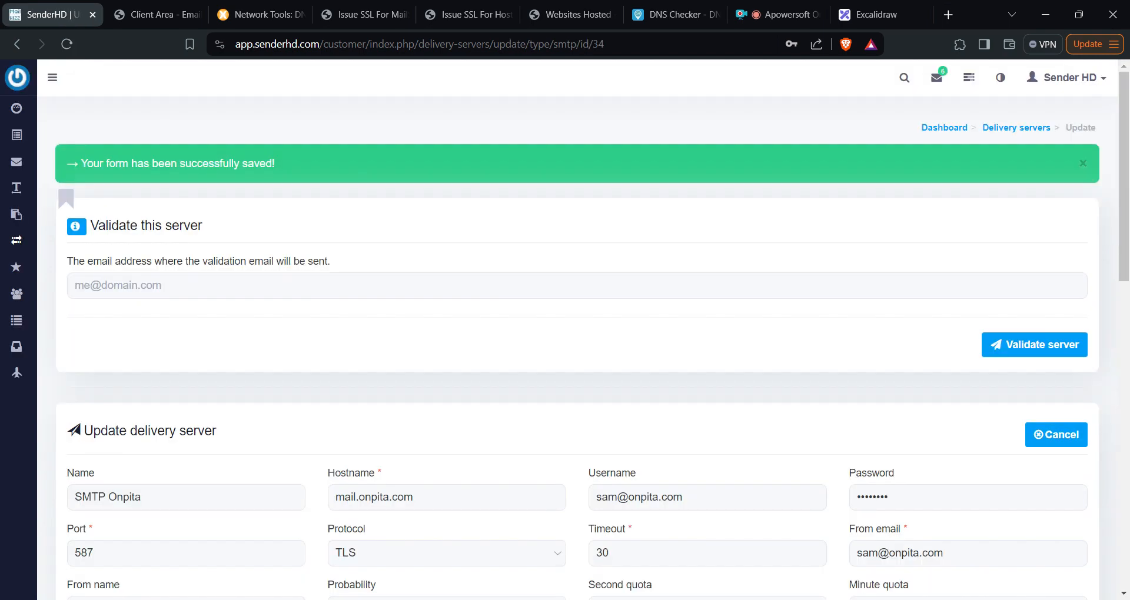
scroll(520, 200, down, 2)
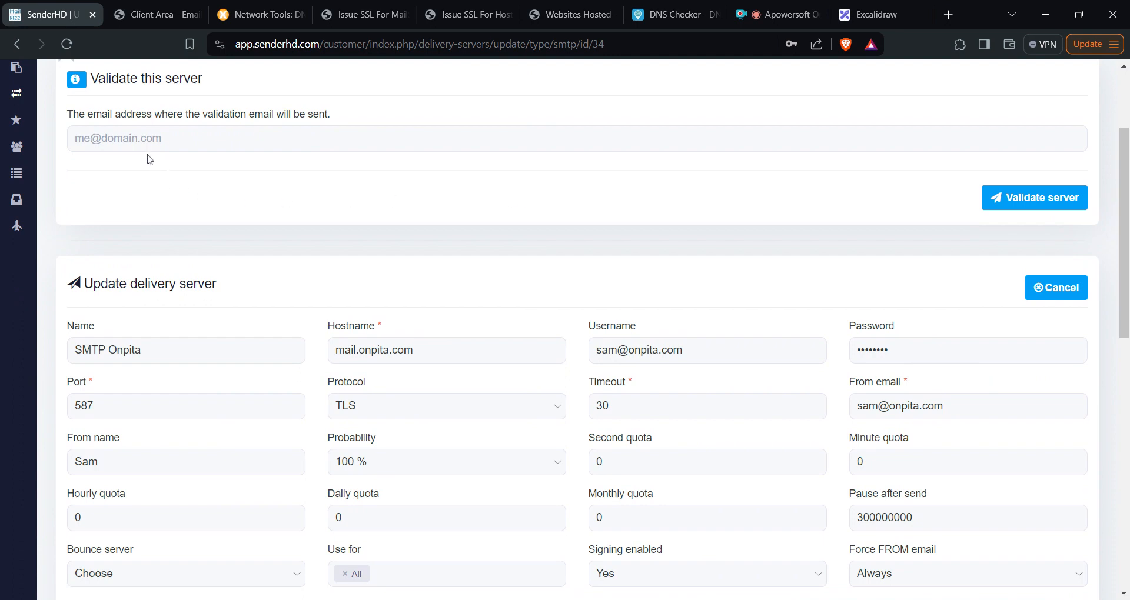
scroll(213, 210, down, 1)
scroll(235, 259, down, 3)
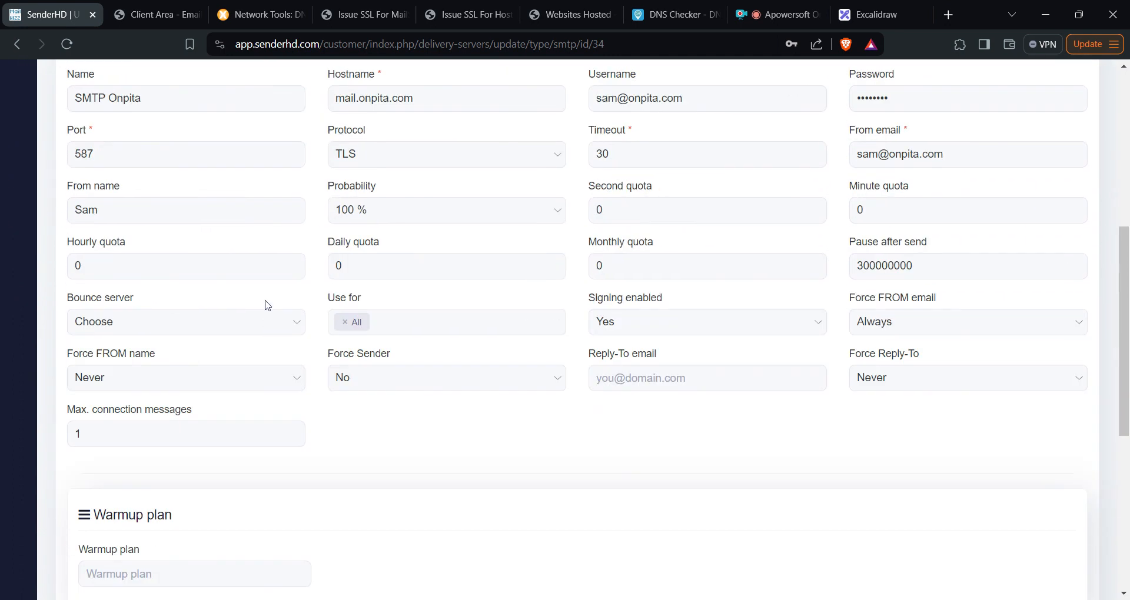
scroll(265, 302, up, 5)
scroll(266, 306, down, 2)
scroll(268, 305, down, 3)
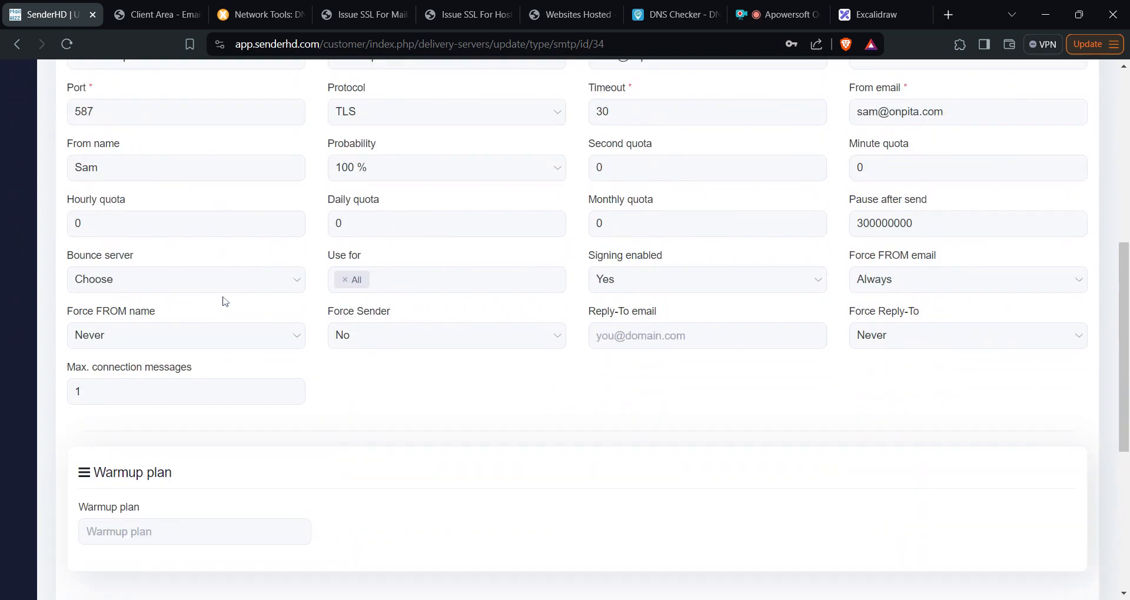
mouse_move(200, 290)
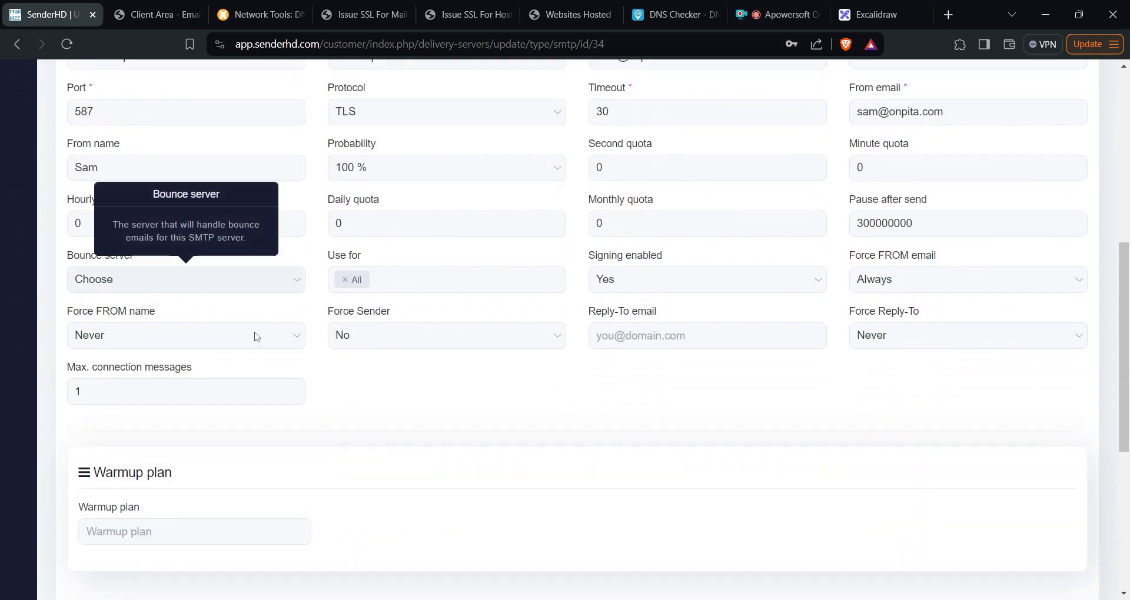
scroll(659, 410, up, 3)
scroll(660, 410, up, 3)
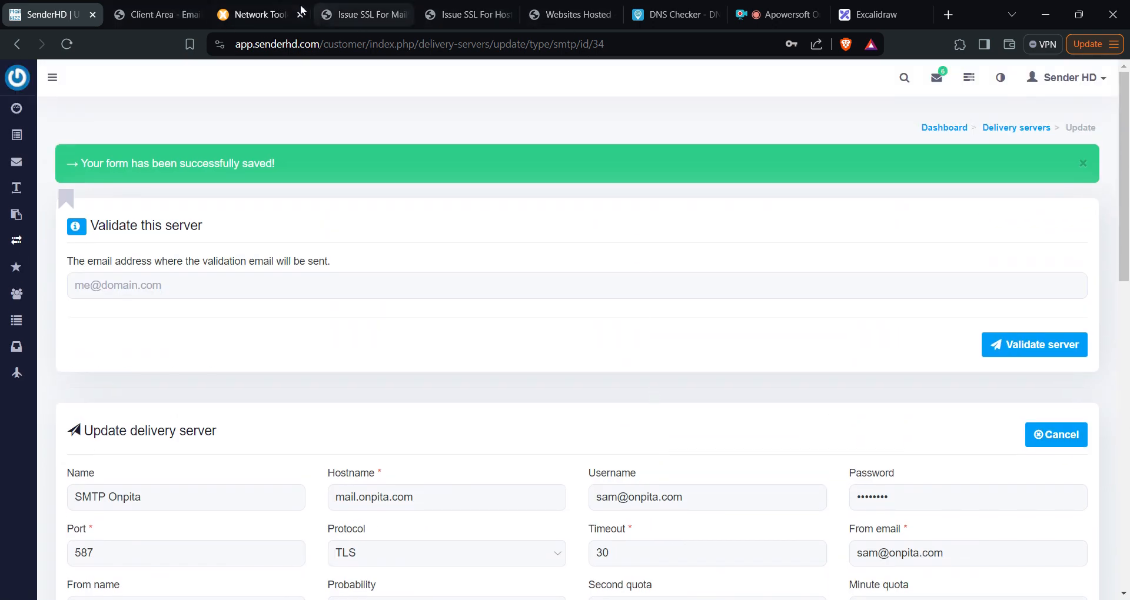
- Return to CyberPanel's Email > Create Email page, proceeding past the certificate warning
click(456, 16)
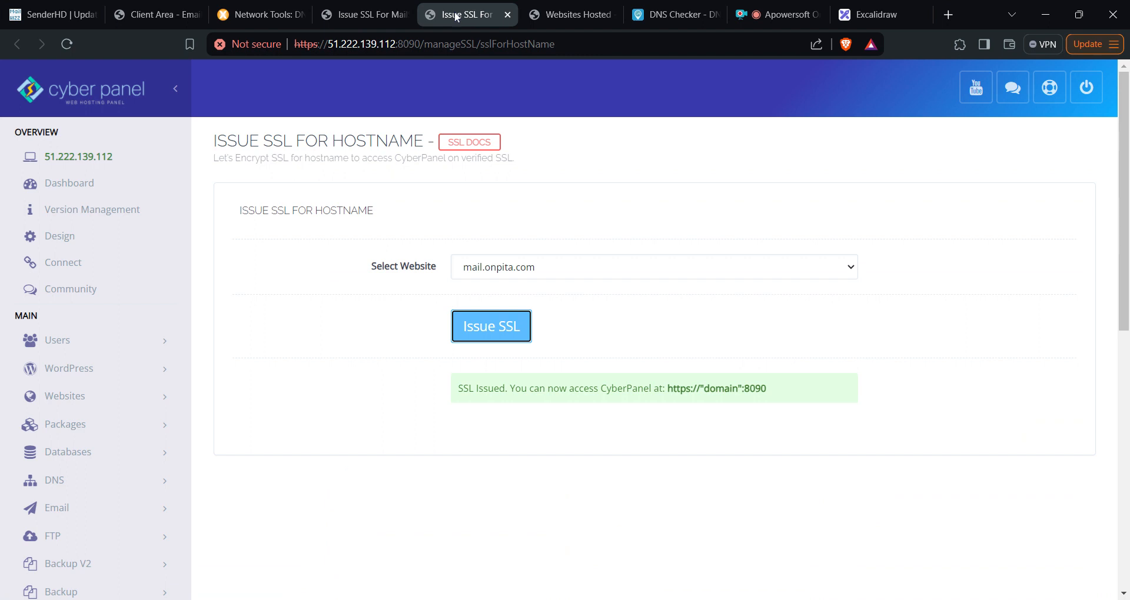
click(372, 15)
scroll(388, 327, up, 5)
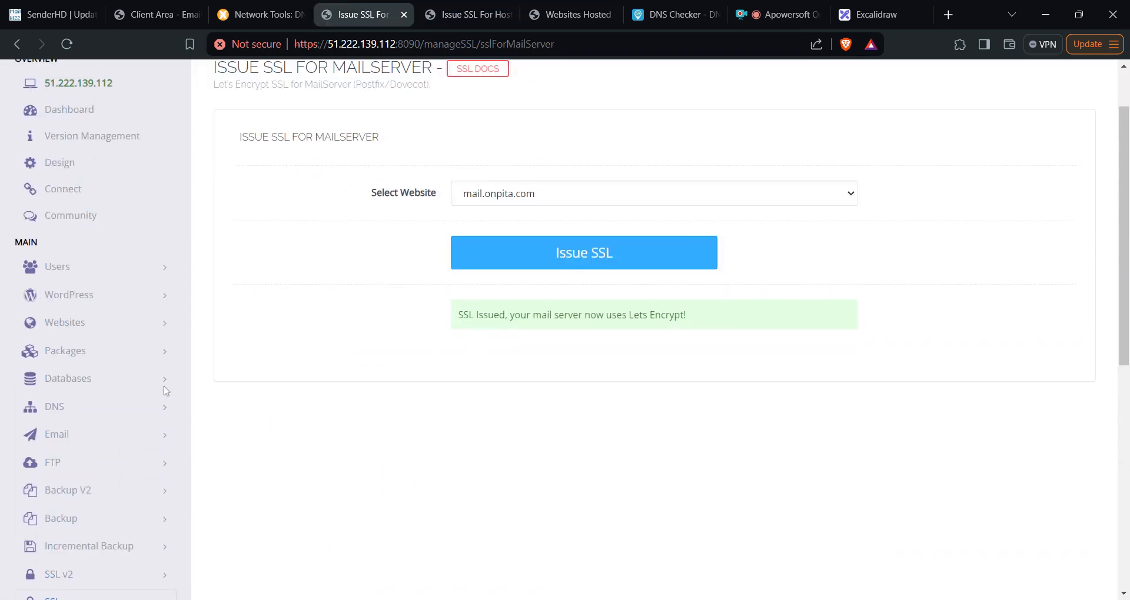
scroll(96, 388, down, 3)
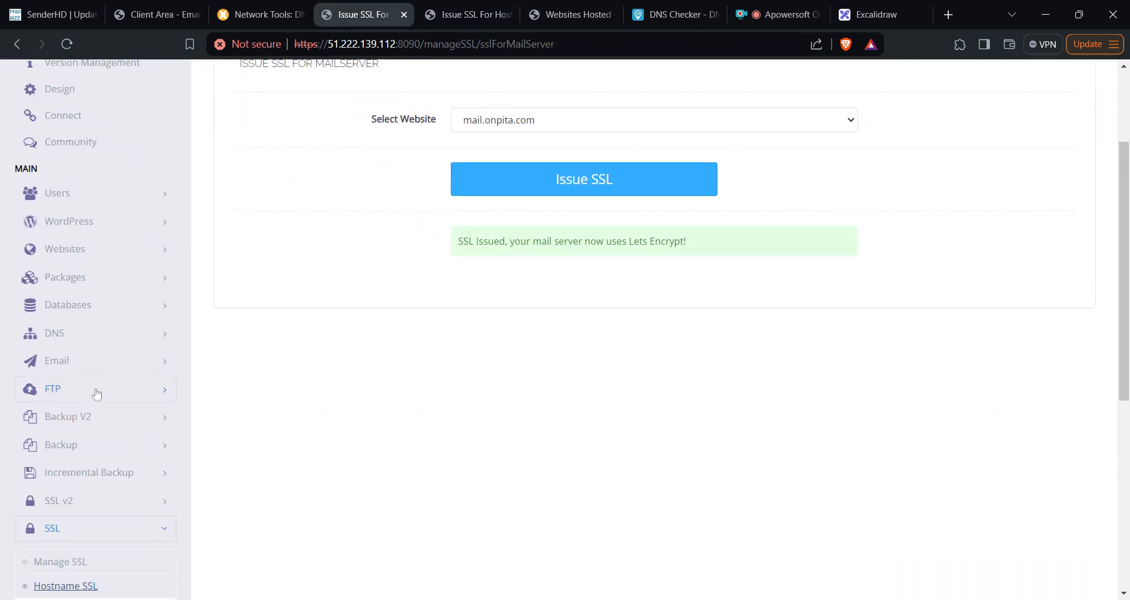
click(106, 363)
click(77, 395)
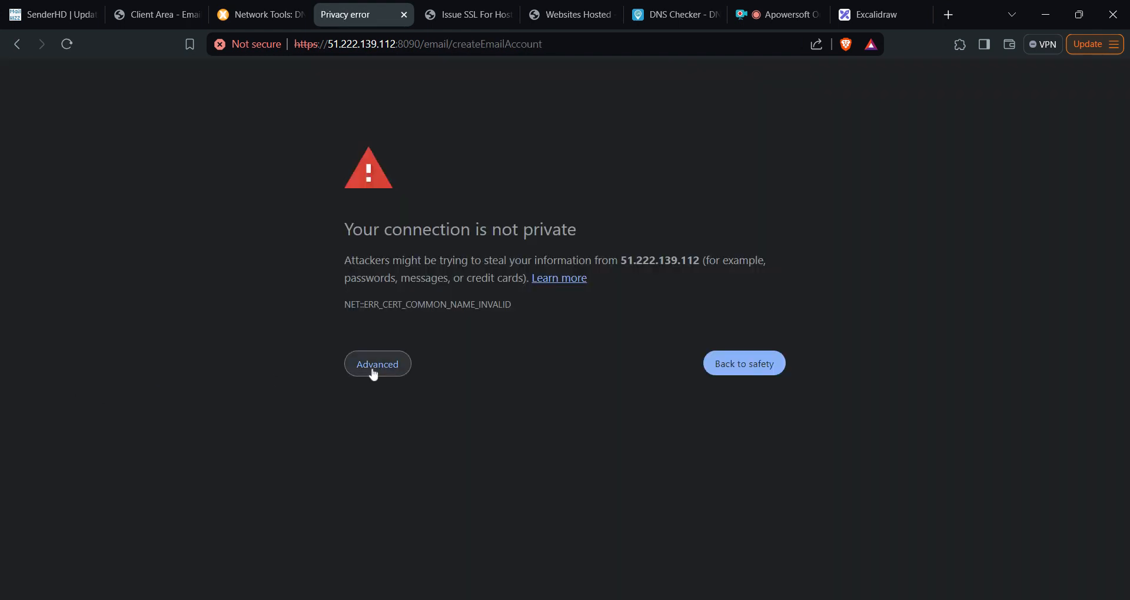
click(374, 371)
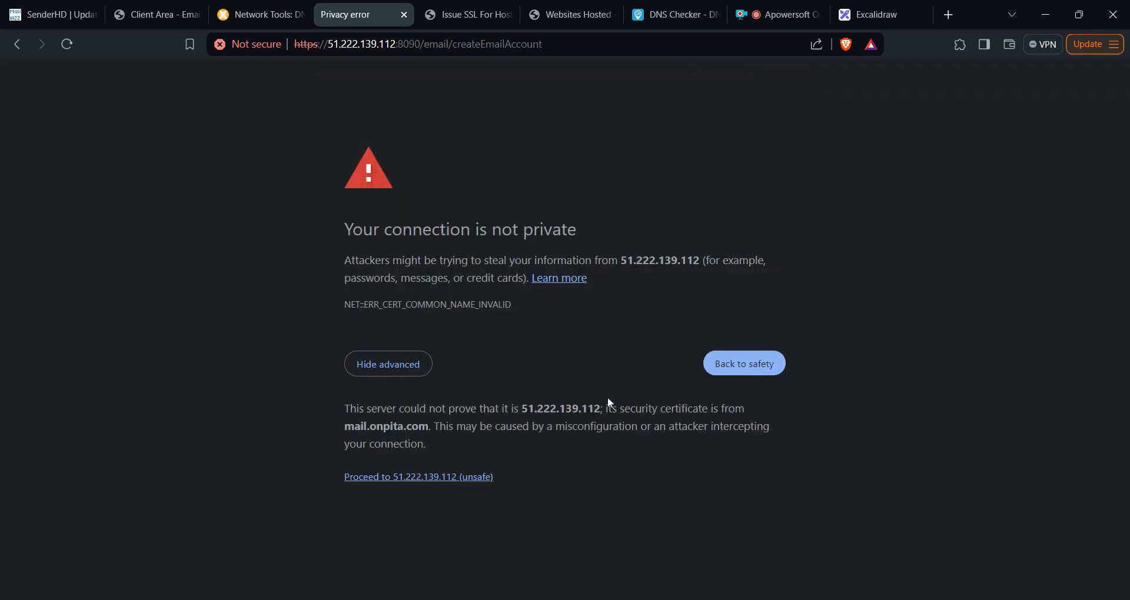
click(435, 478)
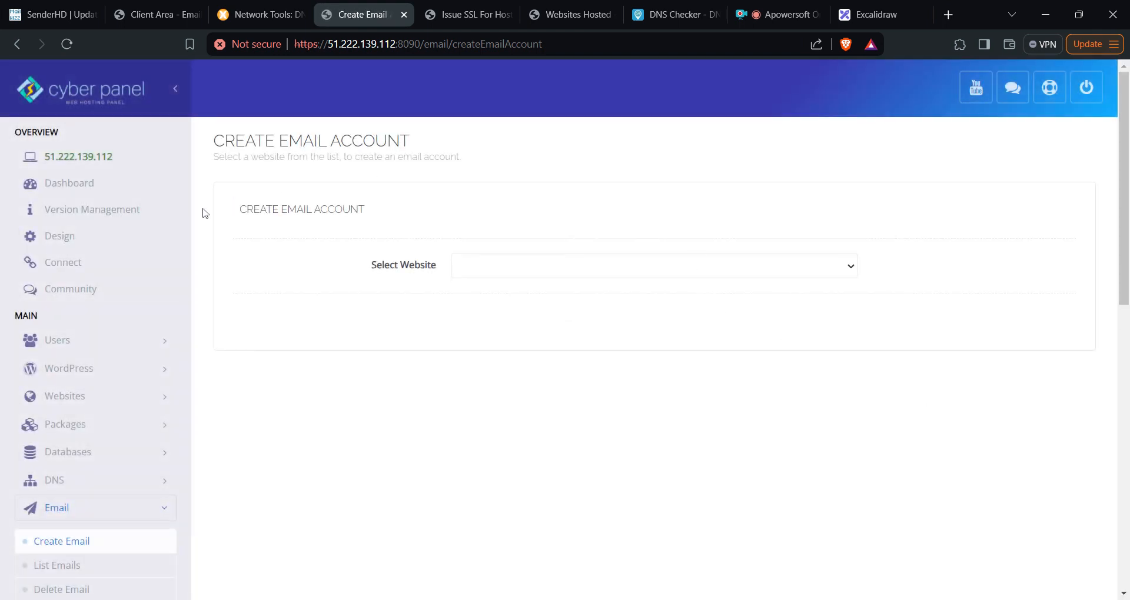
- Create the 'bounce' mailbox on onpita.com with a password in CyberPanel
click(731, 275)
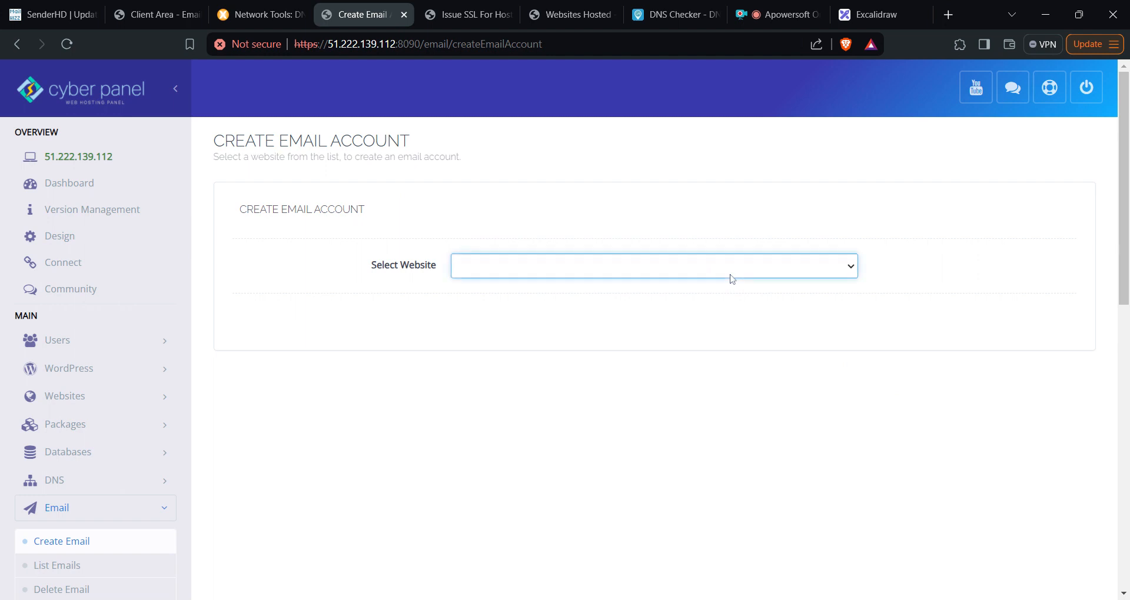
click(574, 400)
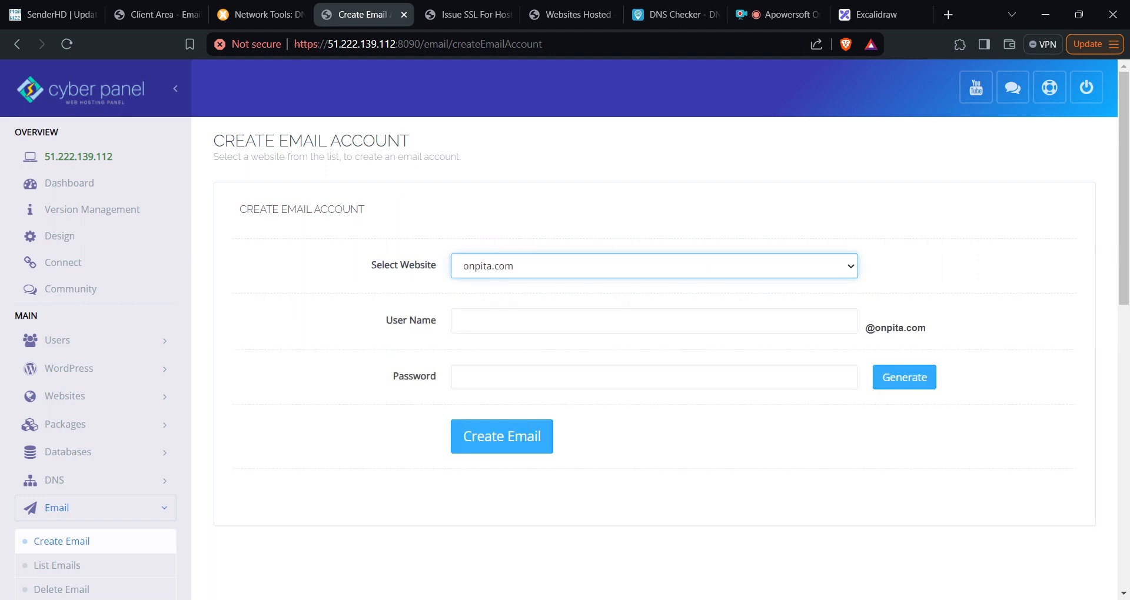
click(460, 320)
text(bounce)
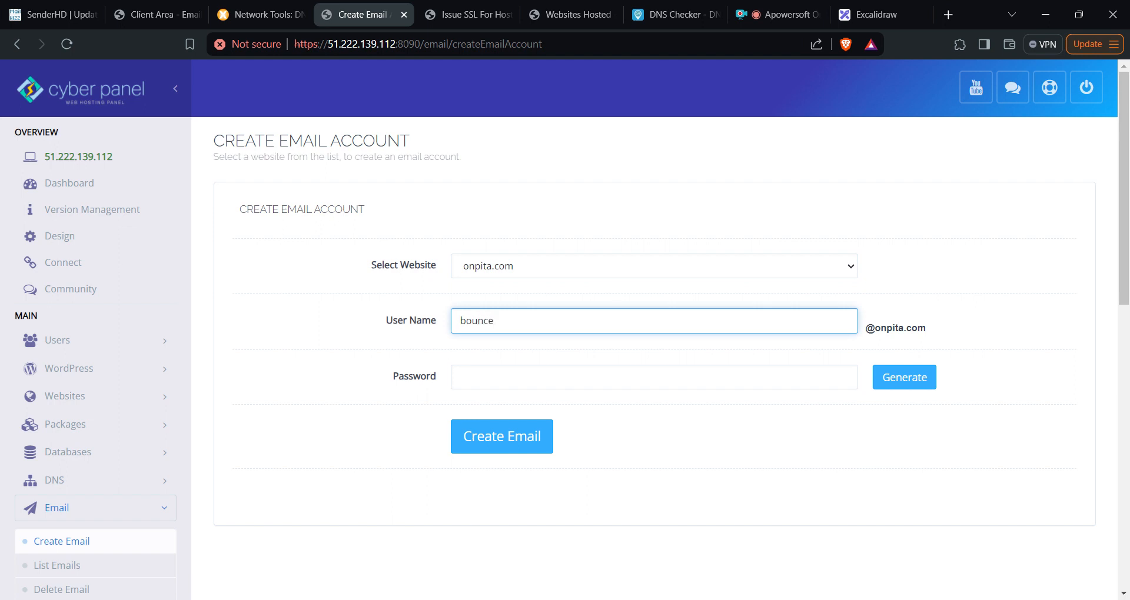
key(Tab)
text(•••••••)
key(Tab)
key(Return)
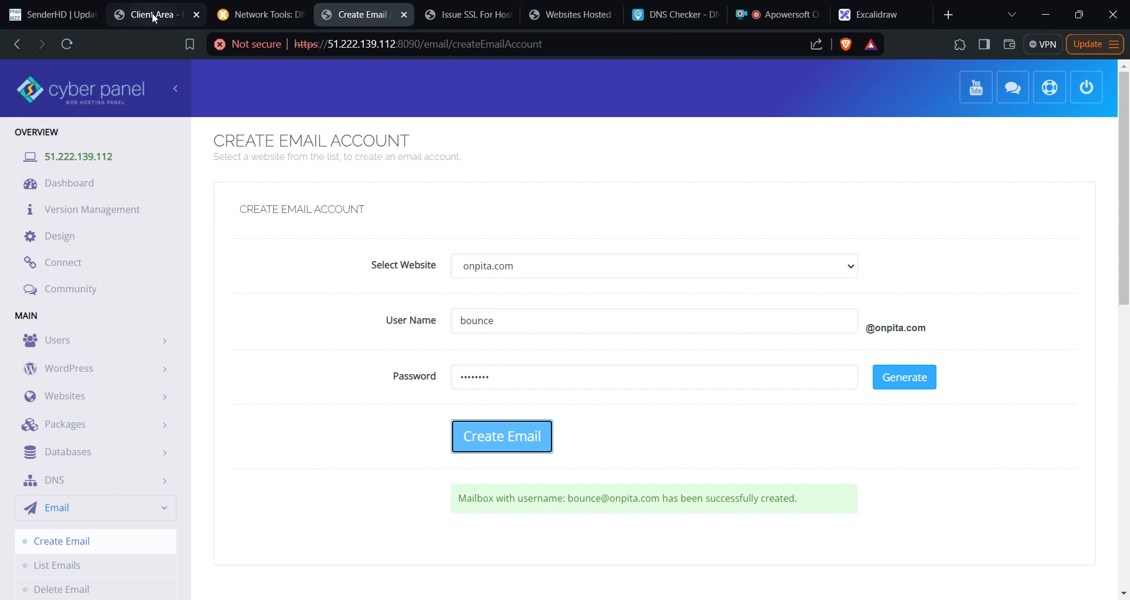
- Back in SenderHD, go to Servers > Bounce servers
click(53, 14)
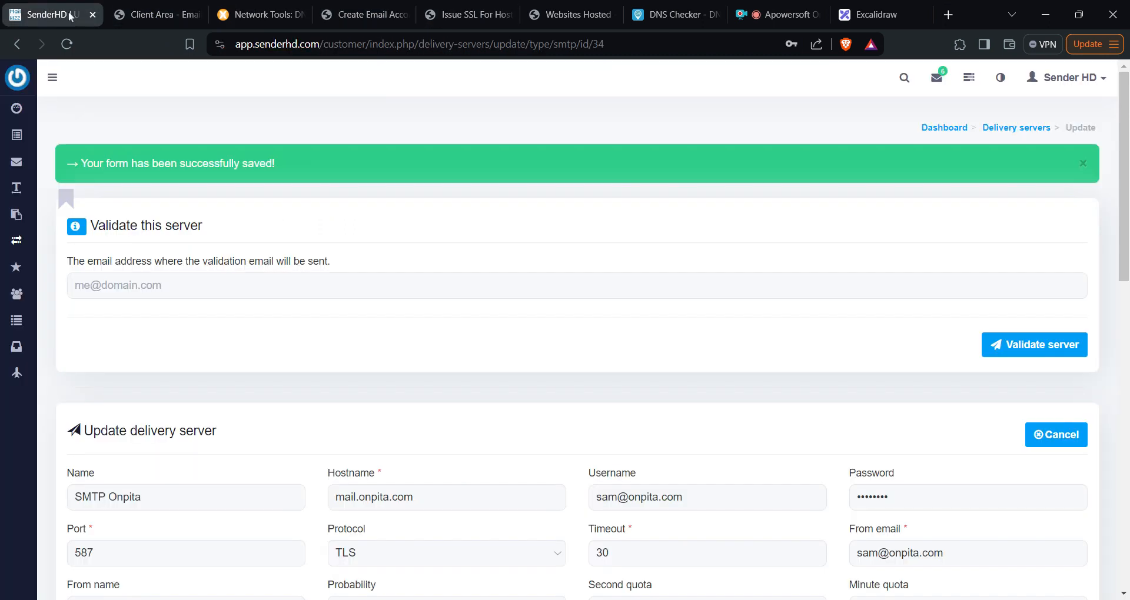
scroll(135, 210, down, 1)
scroll(135, 210, down, 1)
mouse_move(16, 166)
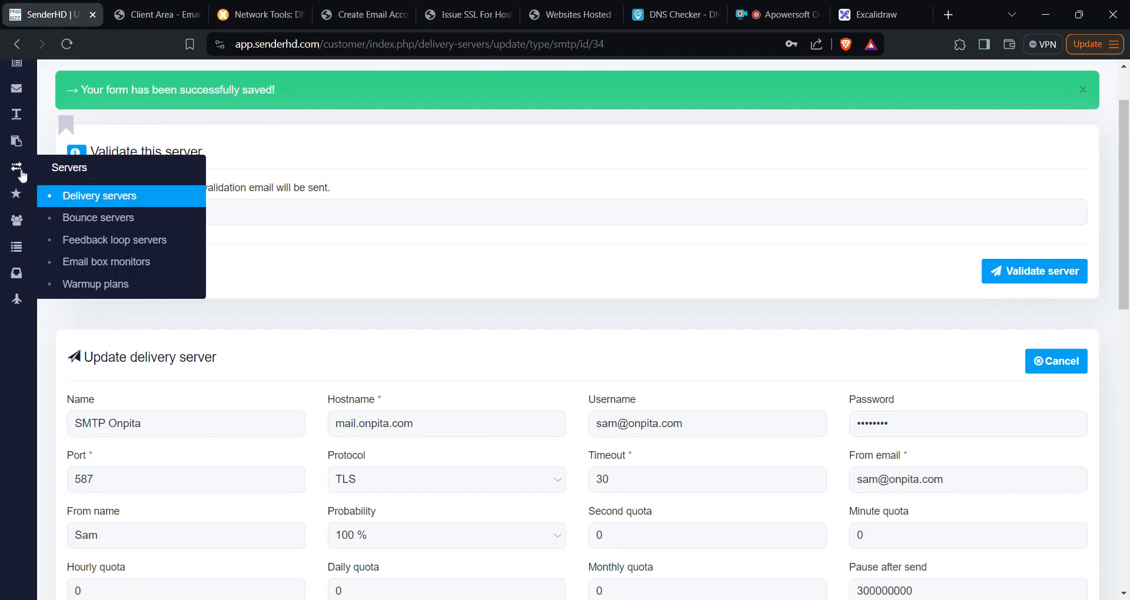
click(114, 227)
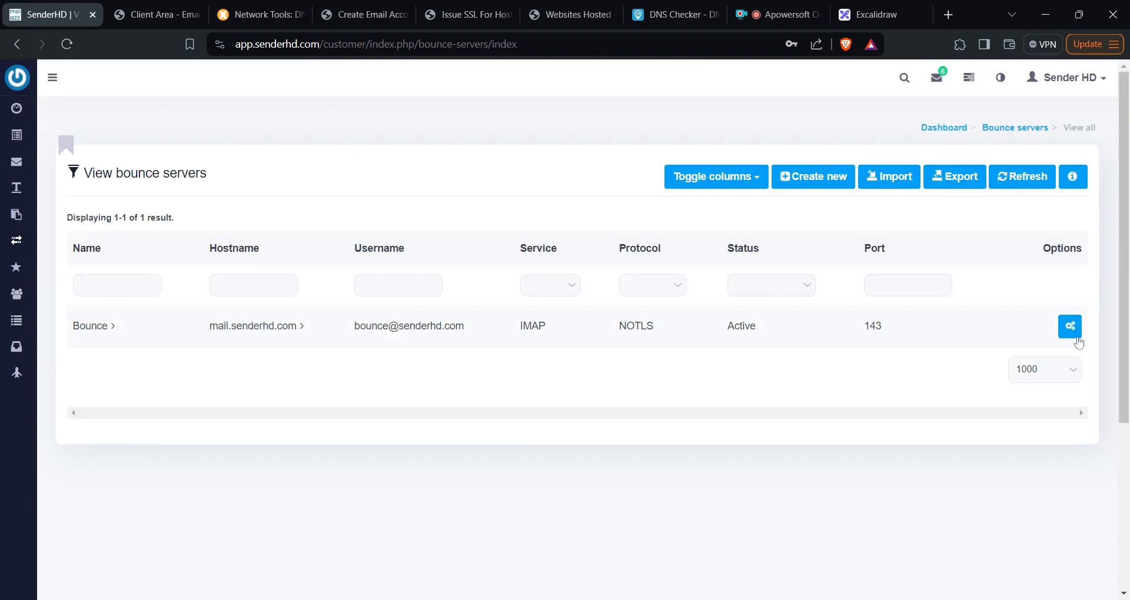
- Duplicate the existing bounce server and open the copy for editing
click(1077, 341)
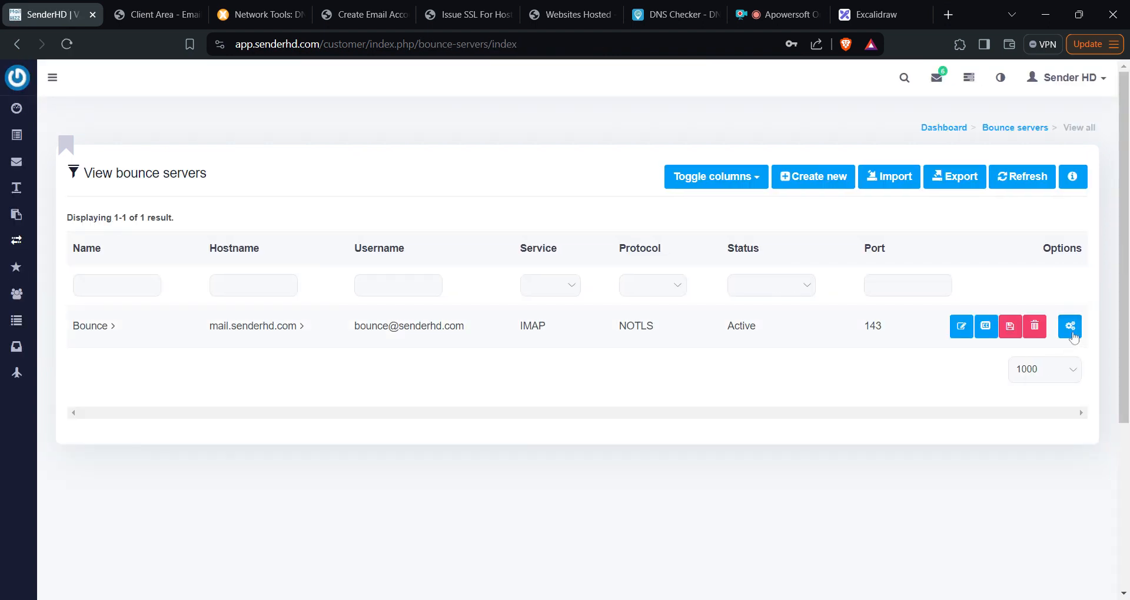
click(991, 331)
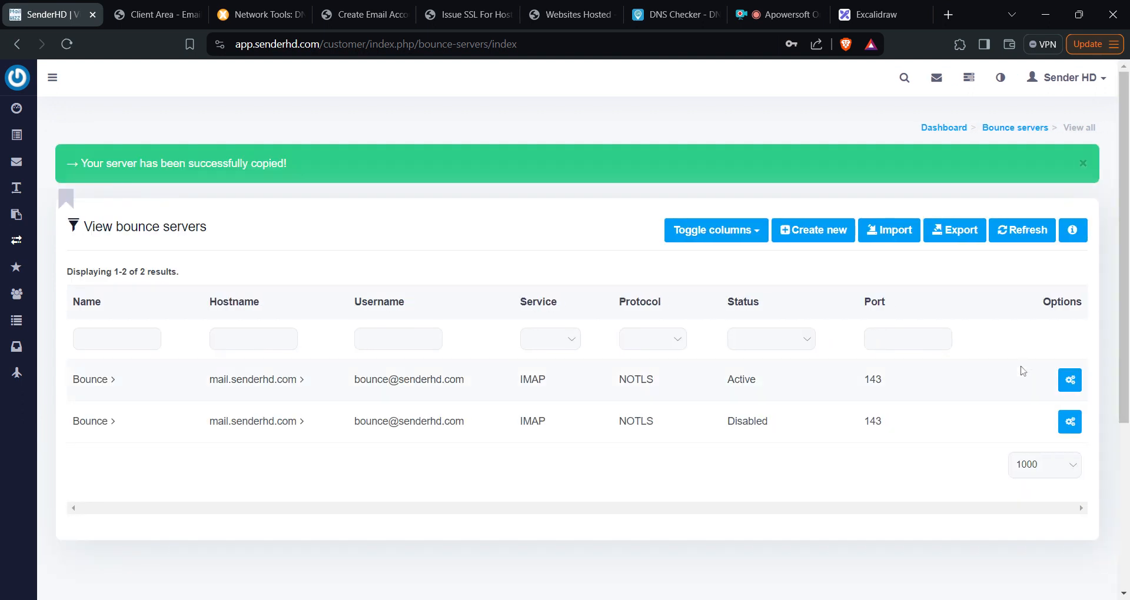
click(1069, 424)
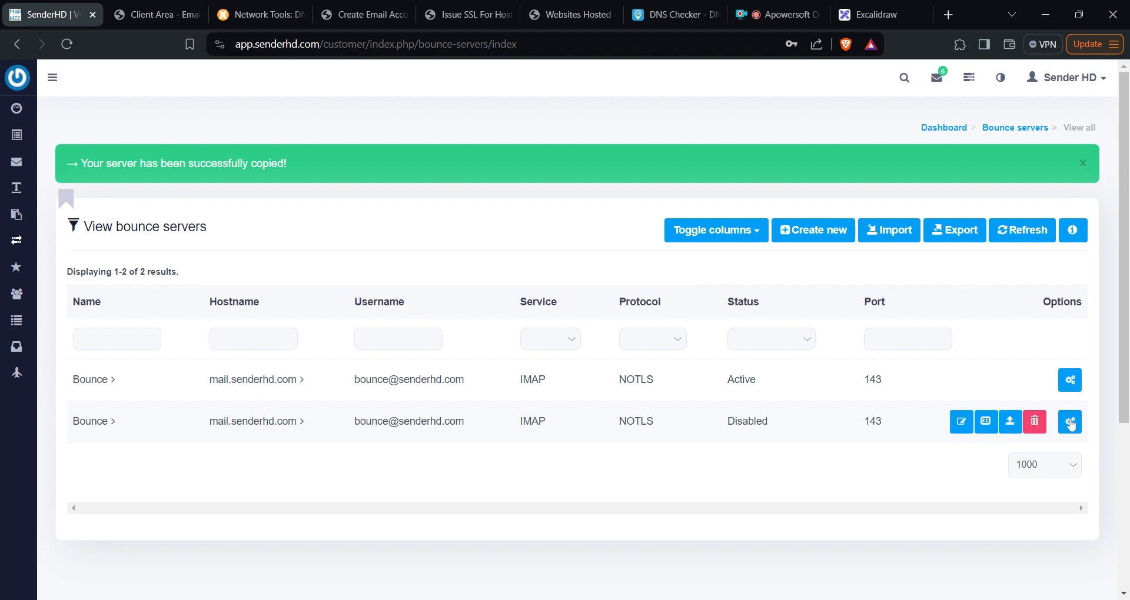
click(965, 428)
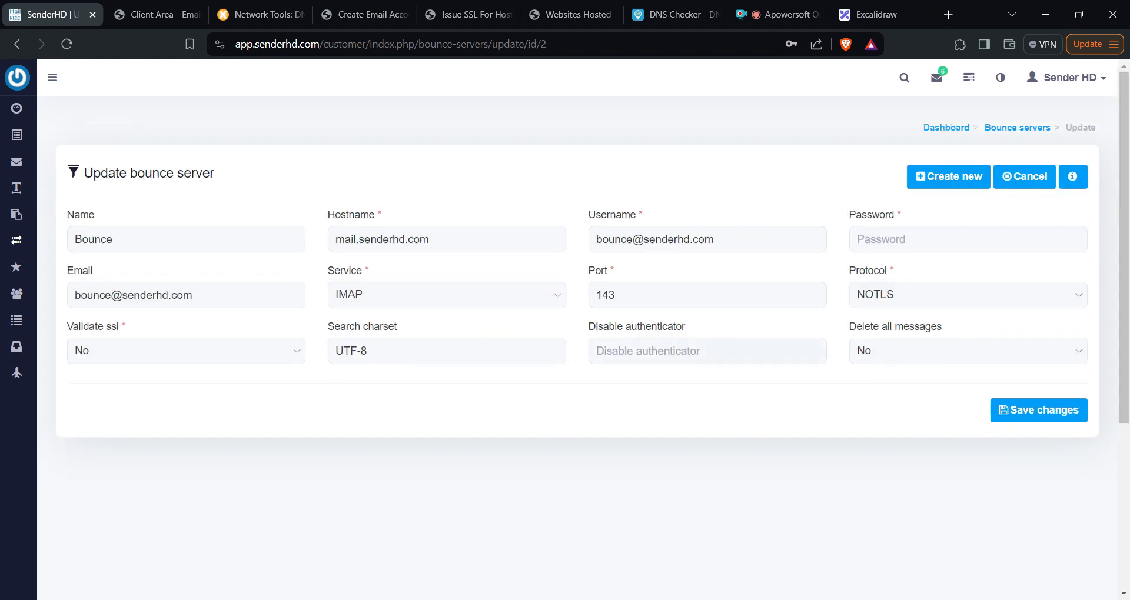
- Change the copy's hostname to mail.onpita.com, update its username and enter the password
click(436, 239)
key(BackSpace)
key(BackSpace)
key(BackSpace)
key(BackSpace)
key(BackSpace)
key(BackSpace)
key(BackSpace)
key(BackSpace)
key(BackSpace)
key(BackSpace)
key(BackSpace)
text(onpita)
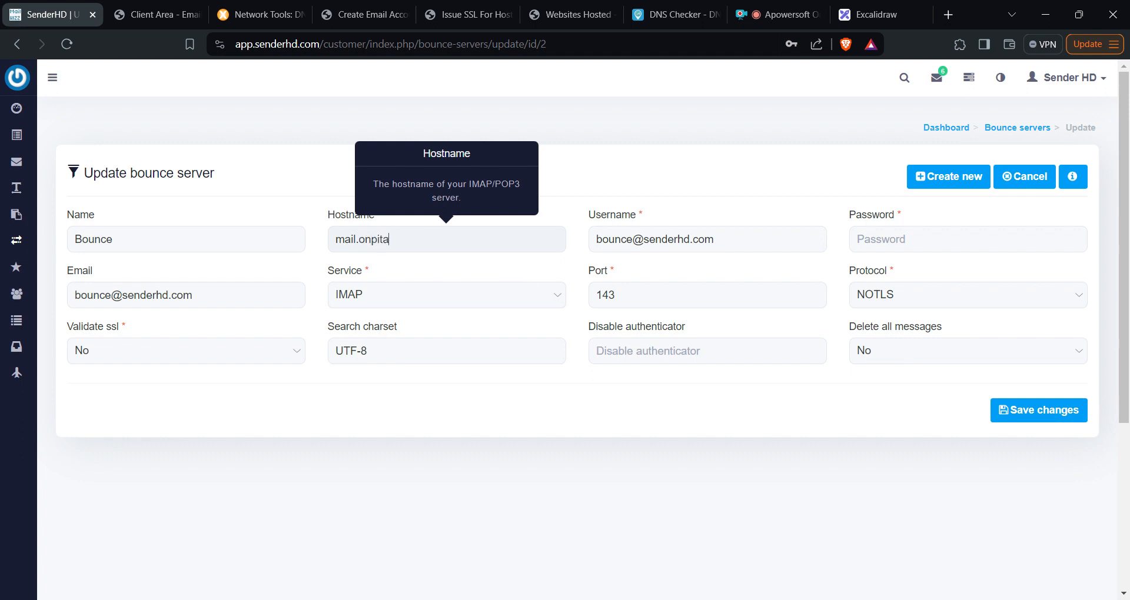
text(.co)
click(712, 250)
key(BackSpace)
key(BackSpace)
key(BackSpace)
key(BackSpace)
key(BackSpace)
key(BackSpace)
key(BackSpace)
key(BackSpace)
key(BackSpace)
key(BackSpace)
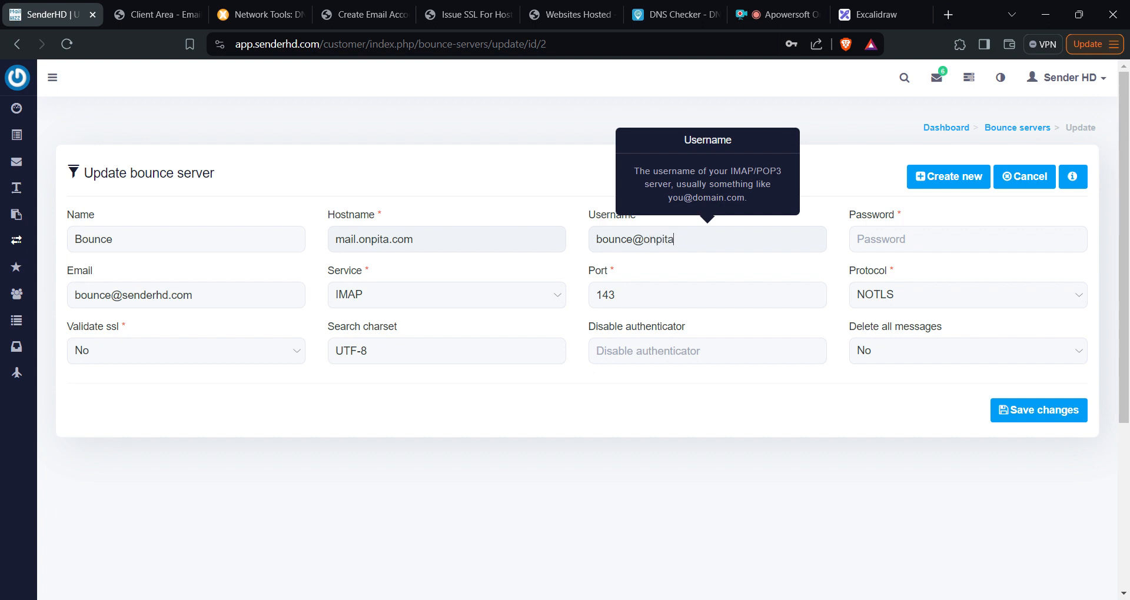
key(Tab)
text(•)
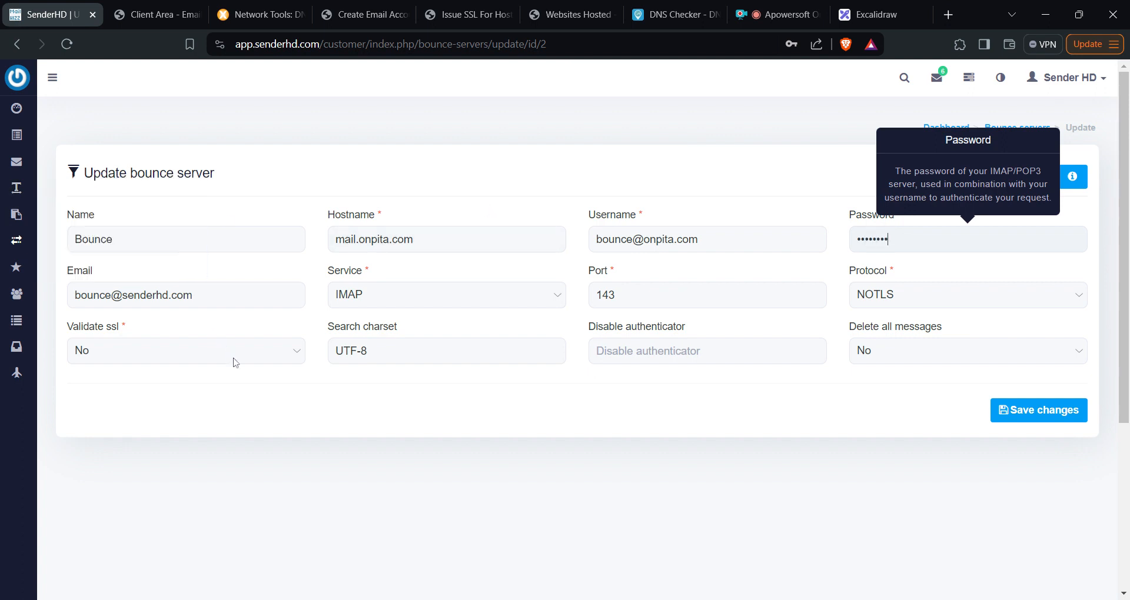
- Change the email's domain to onpita and save the bounce server
click(301, 295)
key(BackSpace)
key(BackSpace)
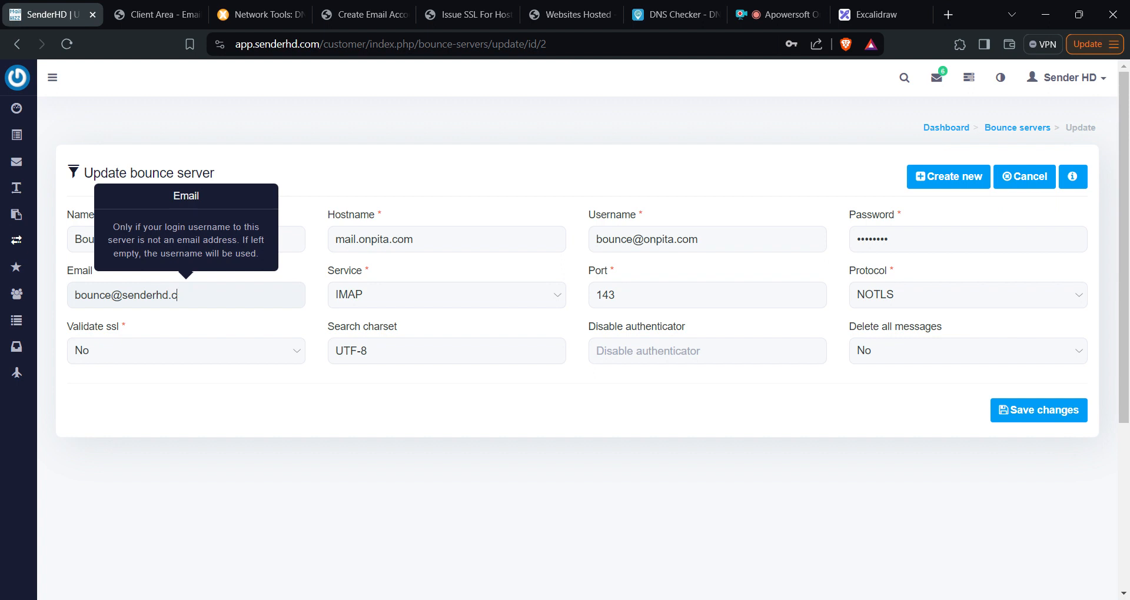
key(BackSpace)
key(BackSpace)
key(BackSpace)
key(BackSpace)
key(BackSpace)
key(BackSpace)
text(onpita)
click(1049, 416)
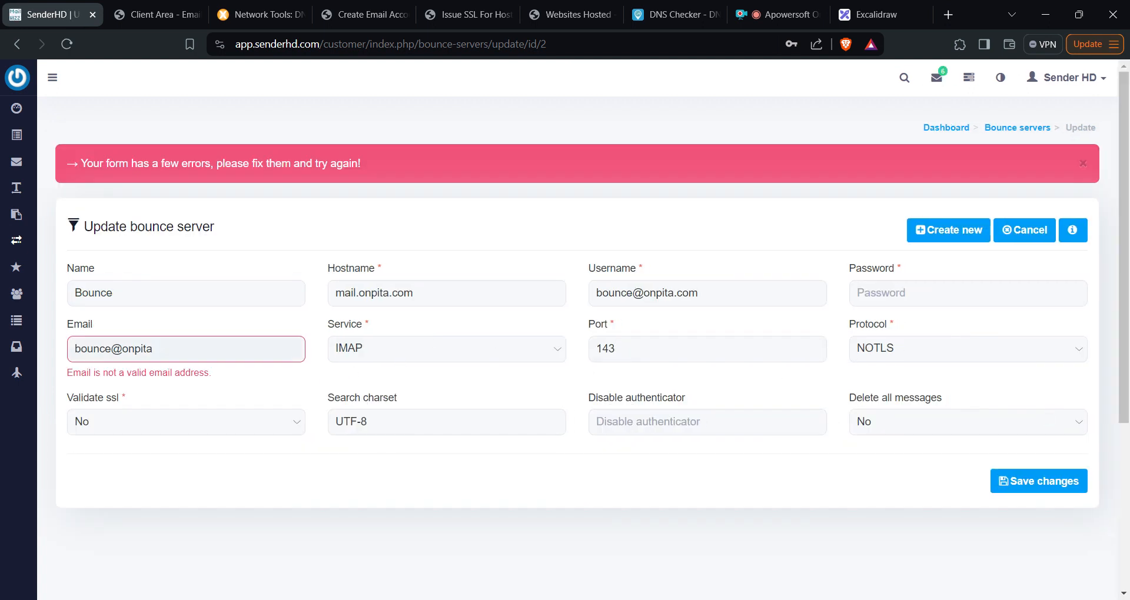
click(168, 349)
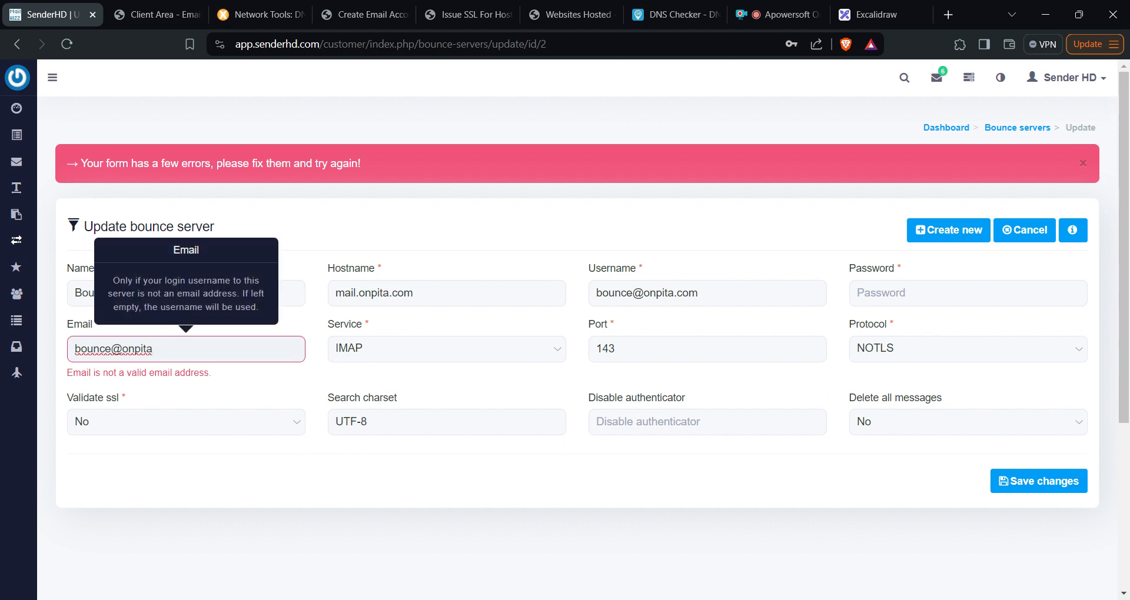
text(.com)
click(968, 293)
text(••)
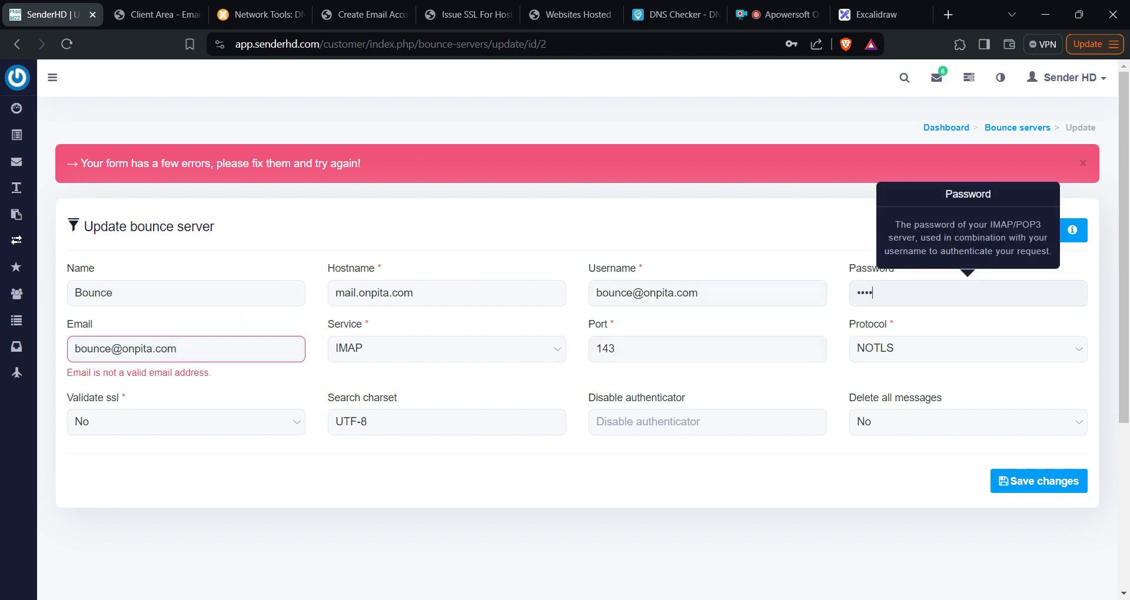
key(Return)
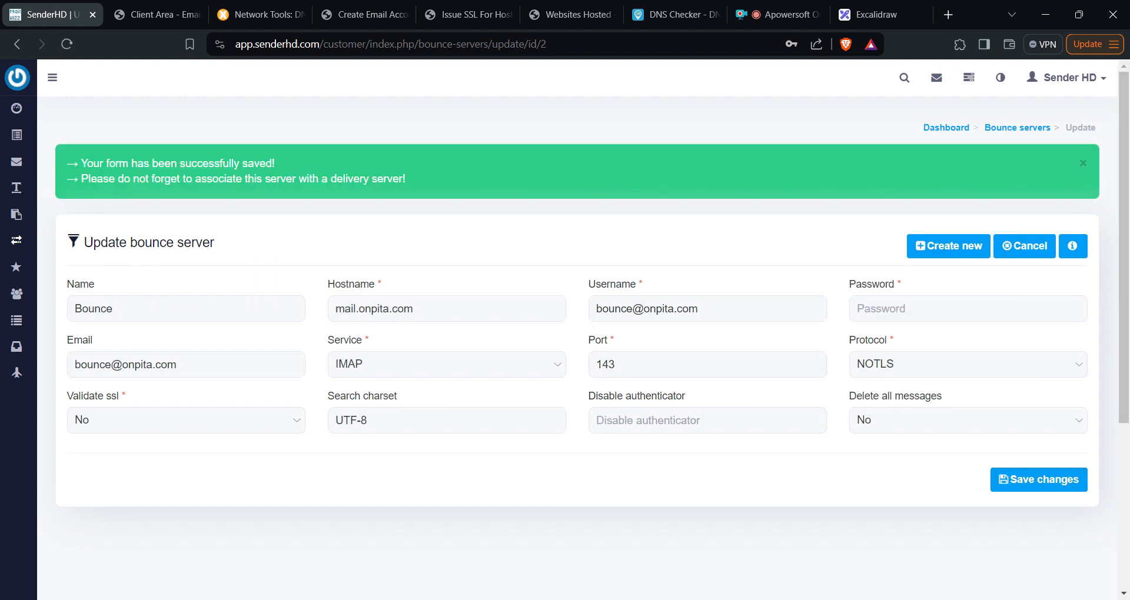
- Open the SMTP Onpita delivery server for editing
mouse_move(17, 242)
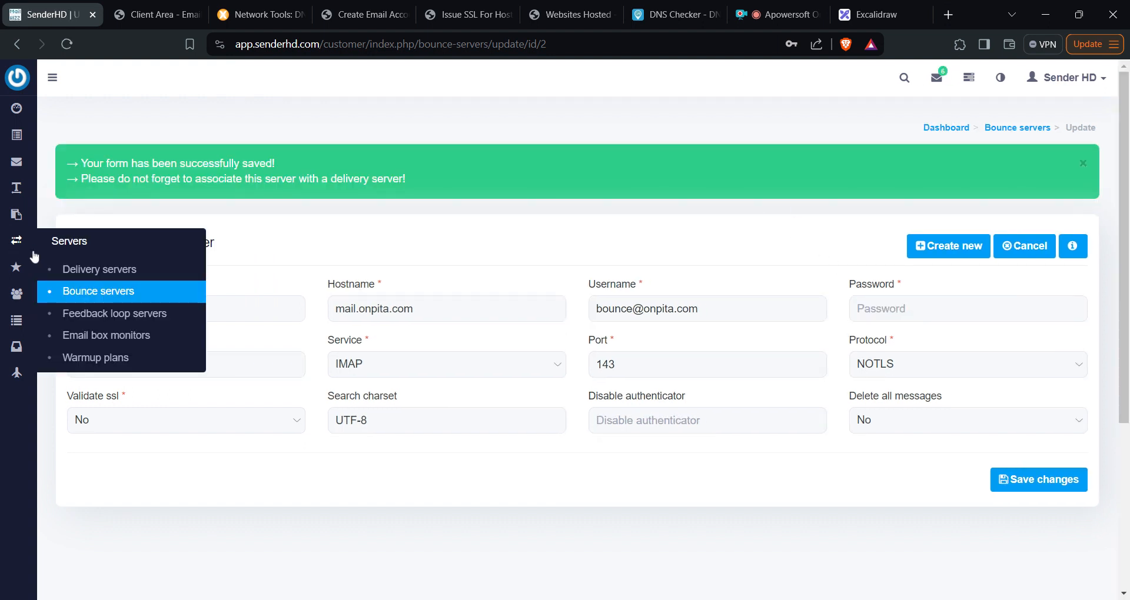
click(94, 271)
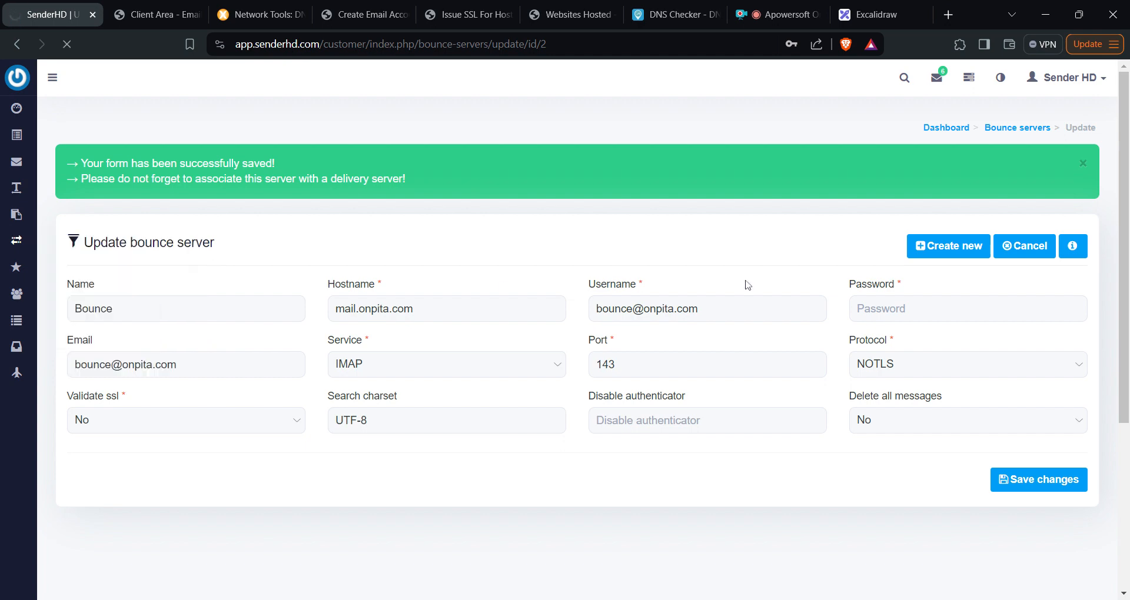
scroll(1025, 325, down, 5)
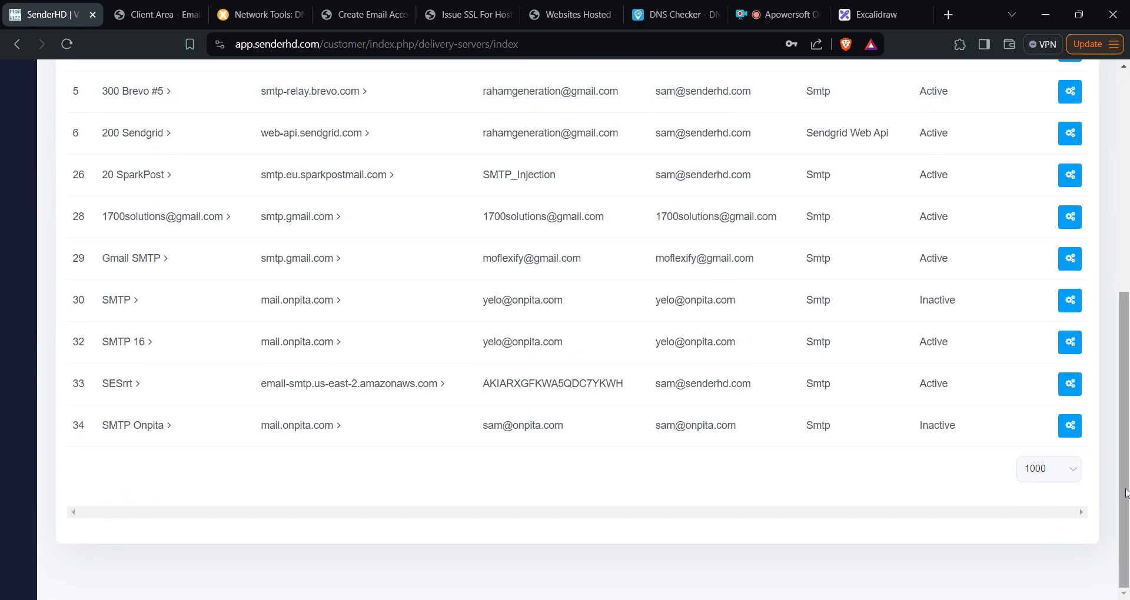
mouse_move(1034, 433)
click(985, 426)
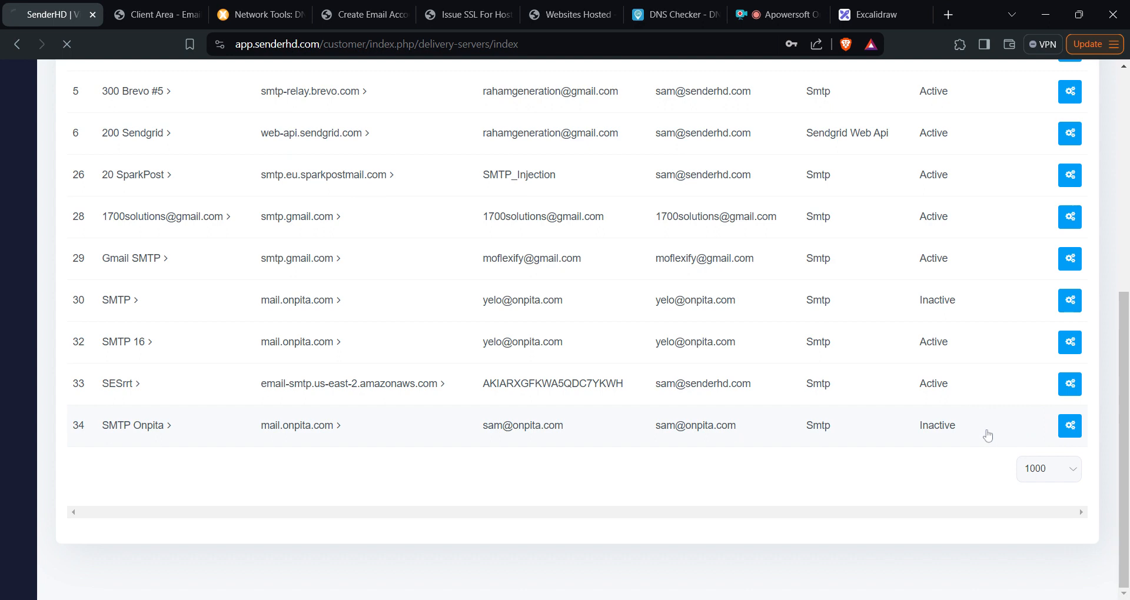
- Check its Bounce server setting, then go to Servers > Bounce servers
scroll(981, 433, down, 8)
scroll(250, 386, down, 5)
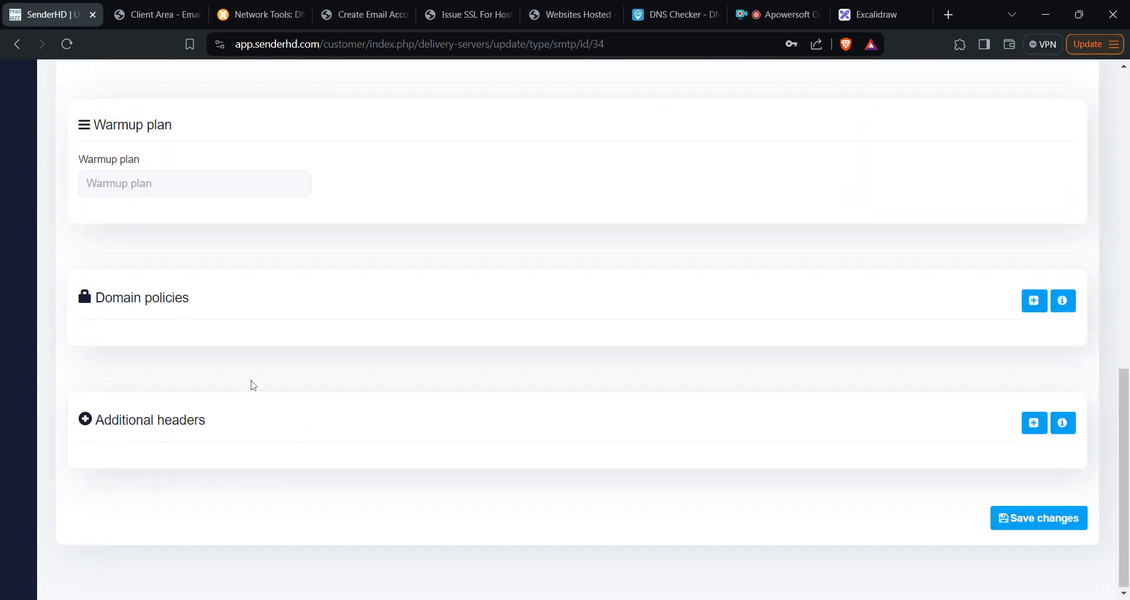
scroll(246, 370, up, 6)
mouse_move(212, 302)
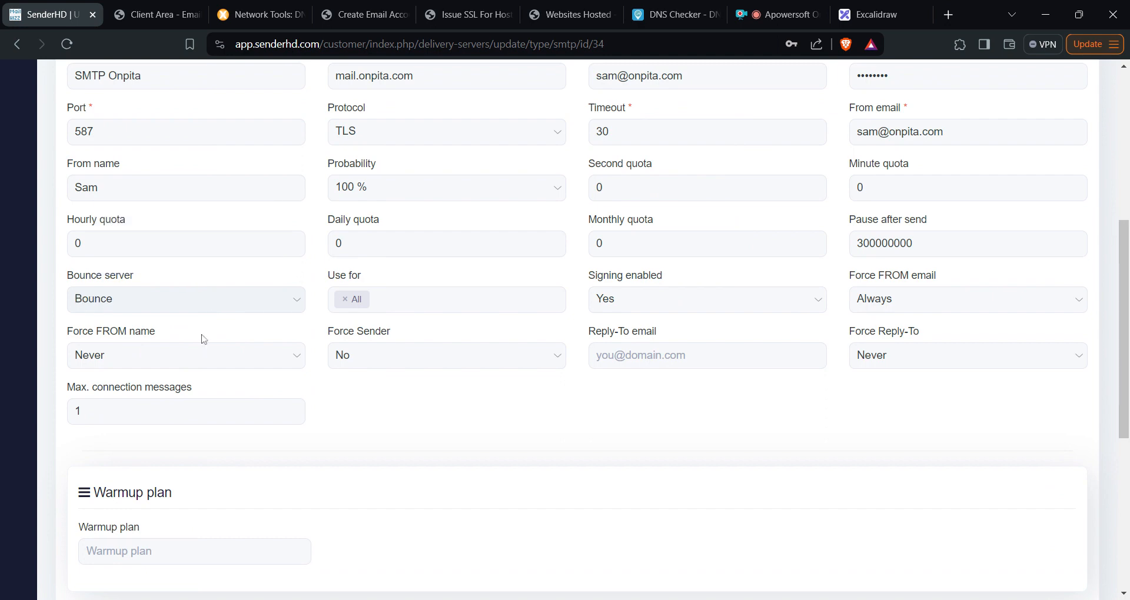
scroll(177, 302, up, 6)
mouse_move(18, 246)
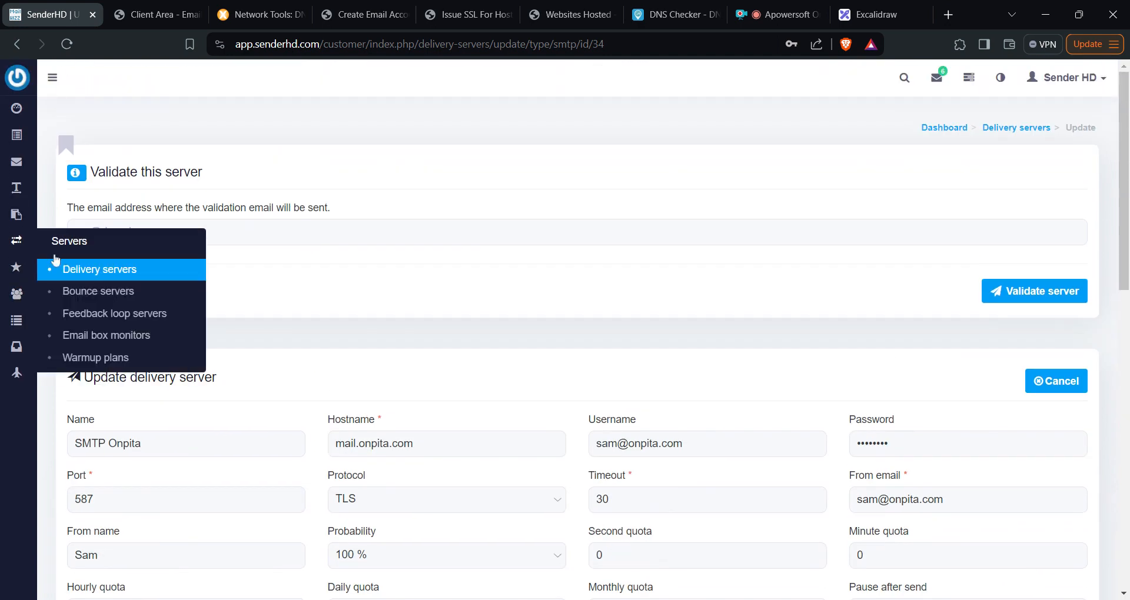
click(107, 292)
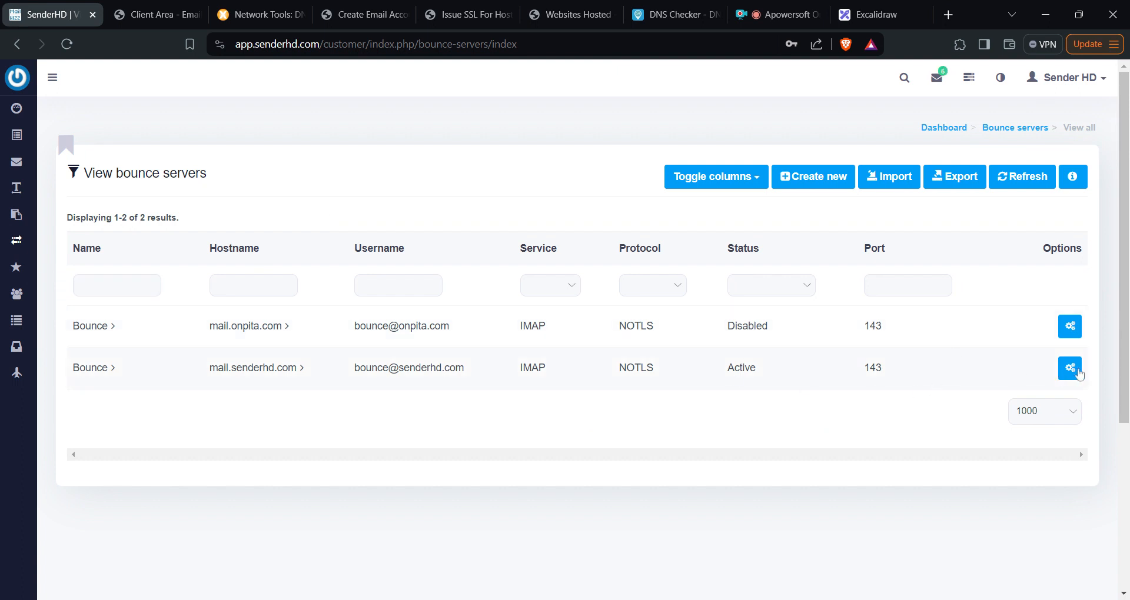
click(1070, 327)
click(961, 327)
click(413, 239)
key(Tab)
key(ctrl+c)
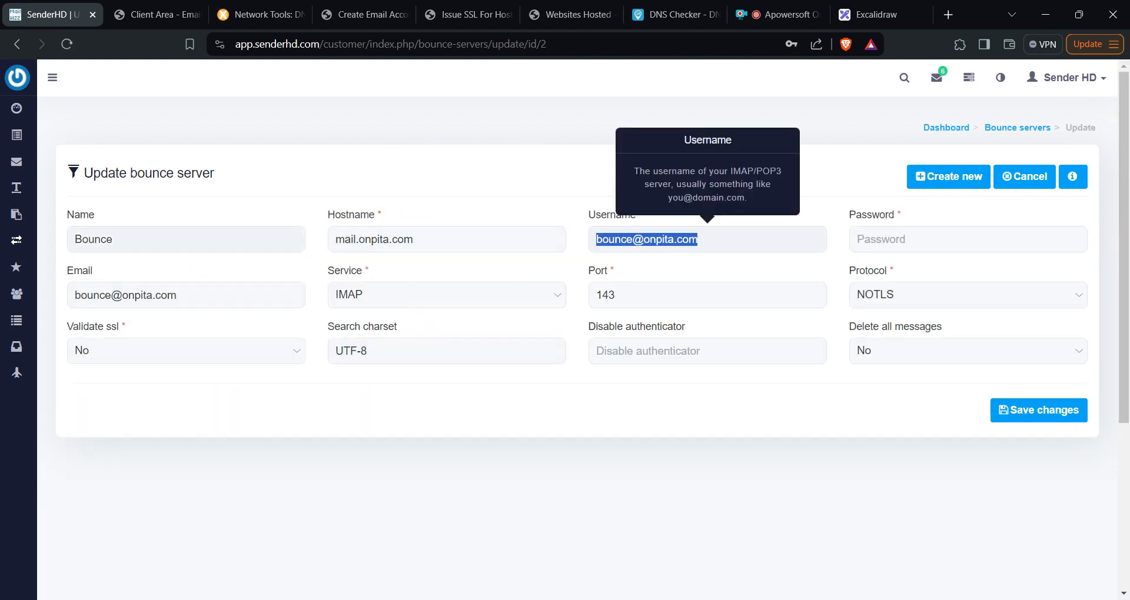
double_click(95, 240)
key(ctrl+v)
click(1036, 408)
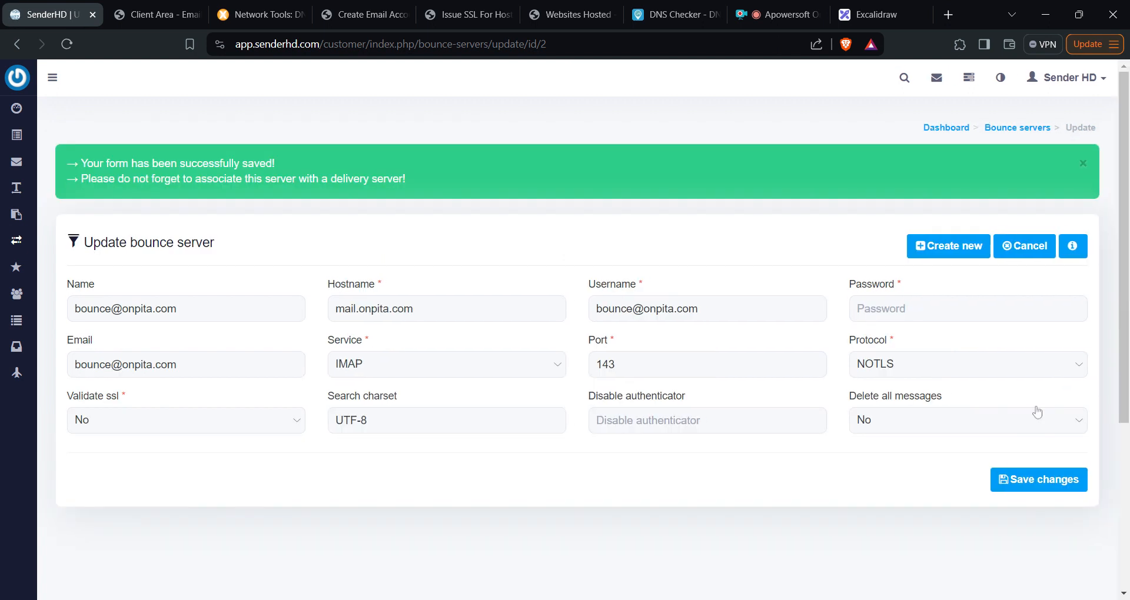
- Look over the SMTP Onpita delivery server again, then return to the bounce server list
mouse_move(20, 247)
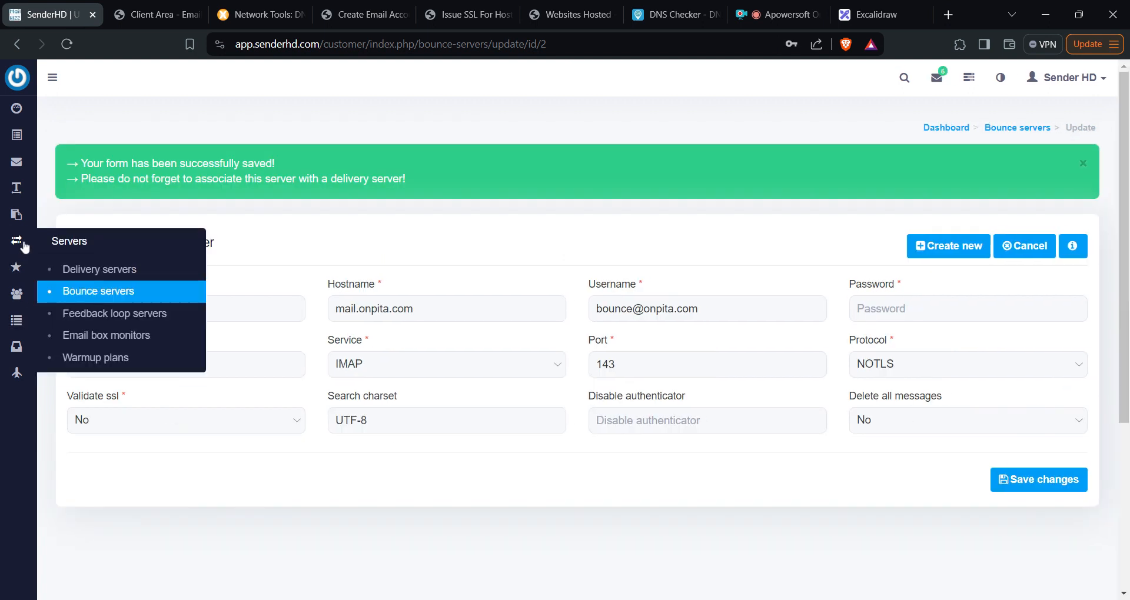
click(106, 270)
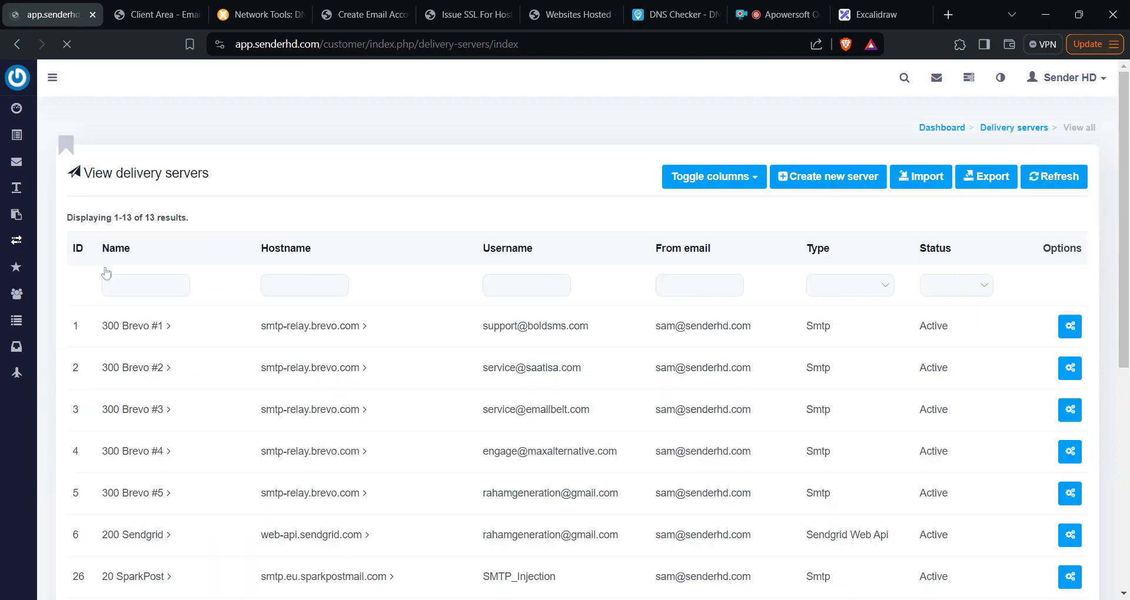
scroll(777, 340, down, 7)
mouse_move(1083, 434)
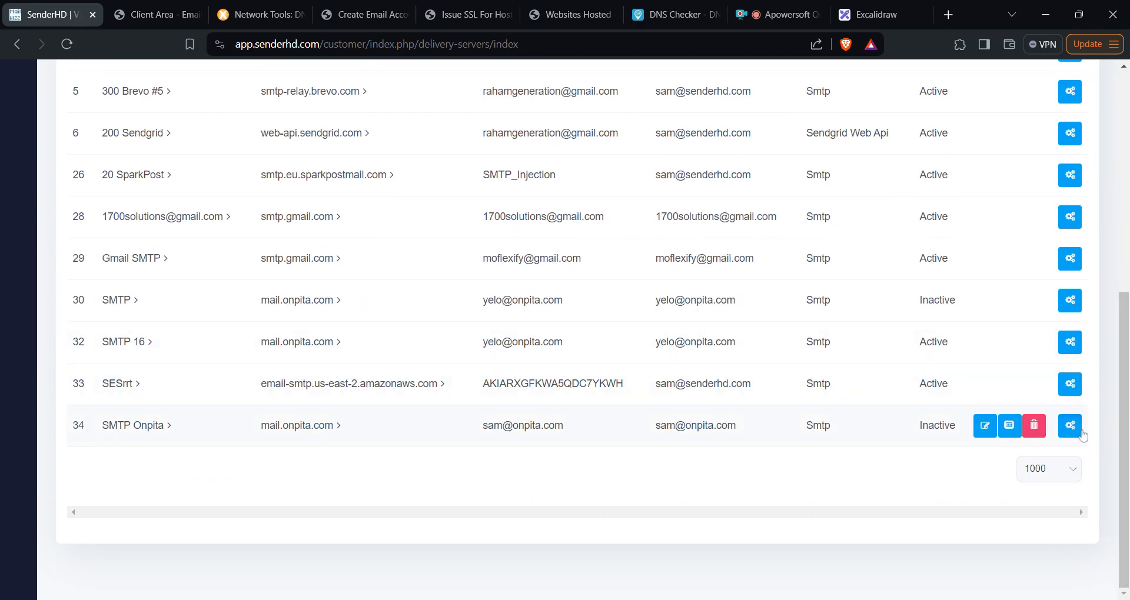
click(985, 430)
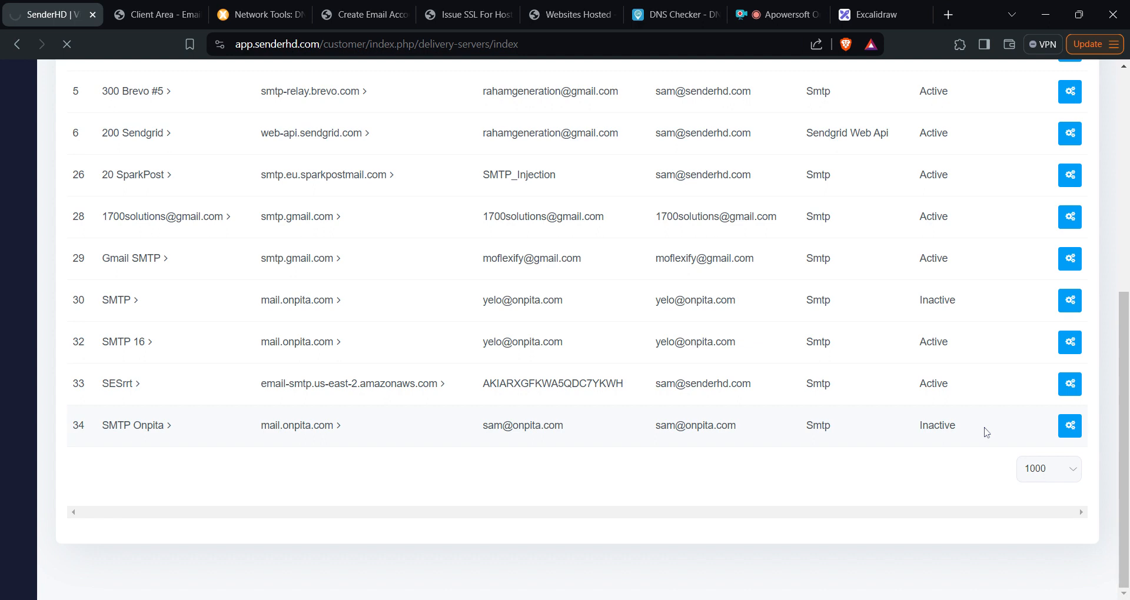
scroll(984, 429, down, 5)
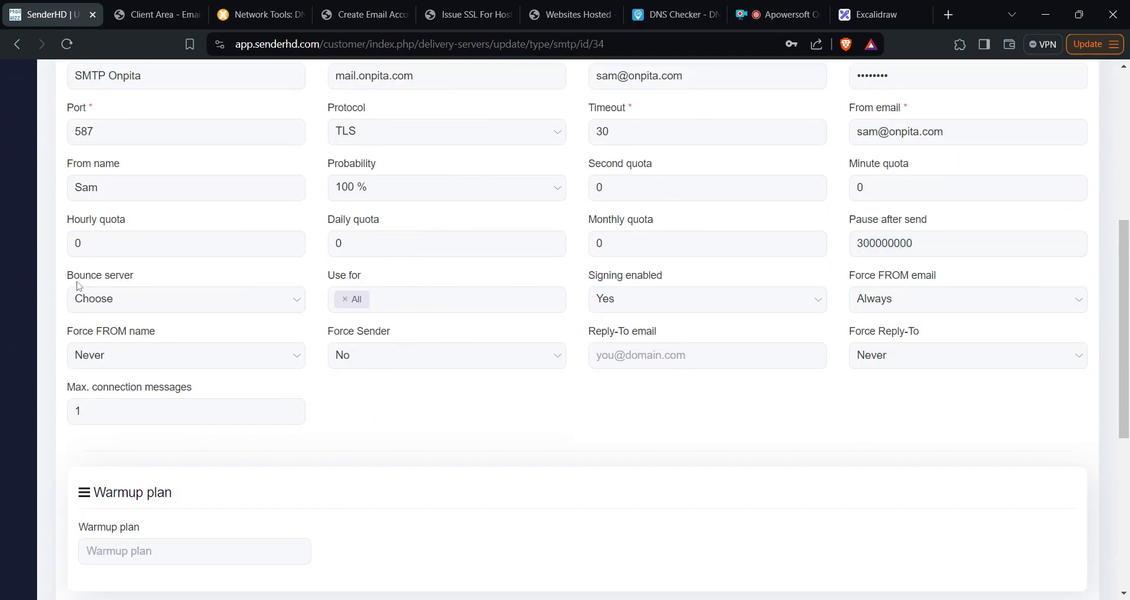
scroll(135, 318, up, 5)
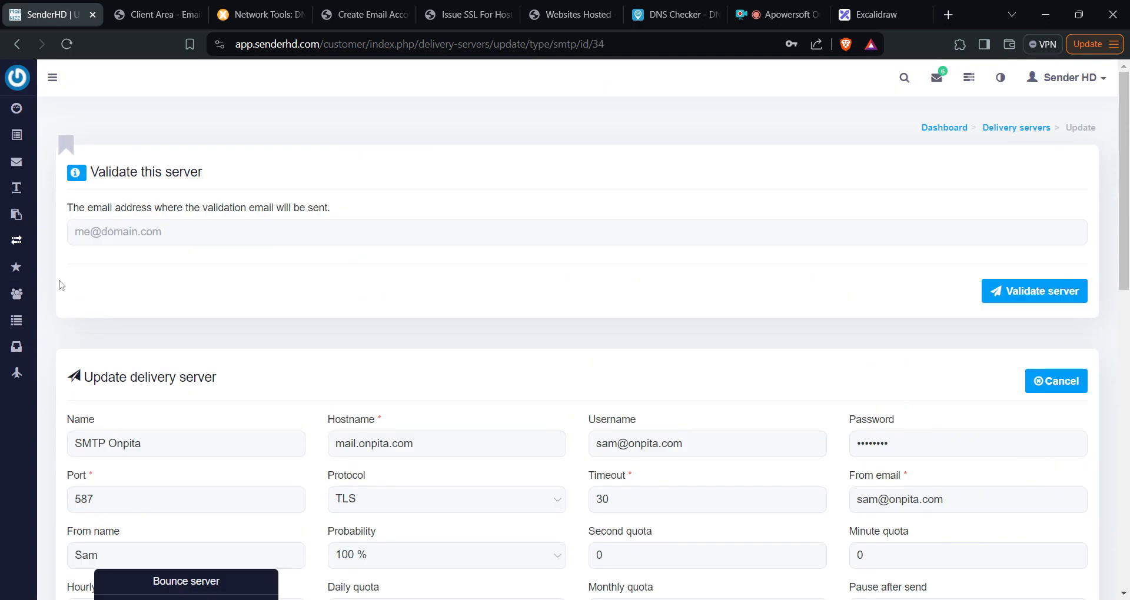
mouse_move(16, 240)
click(107, 299)
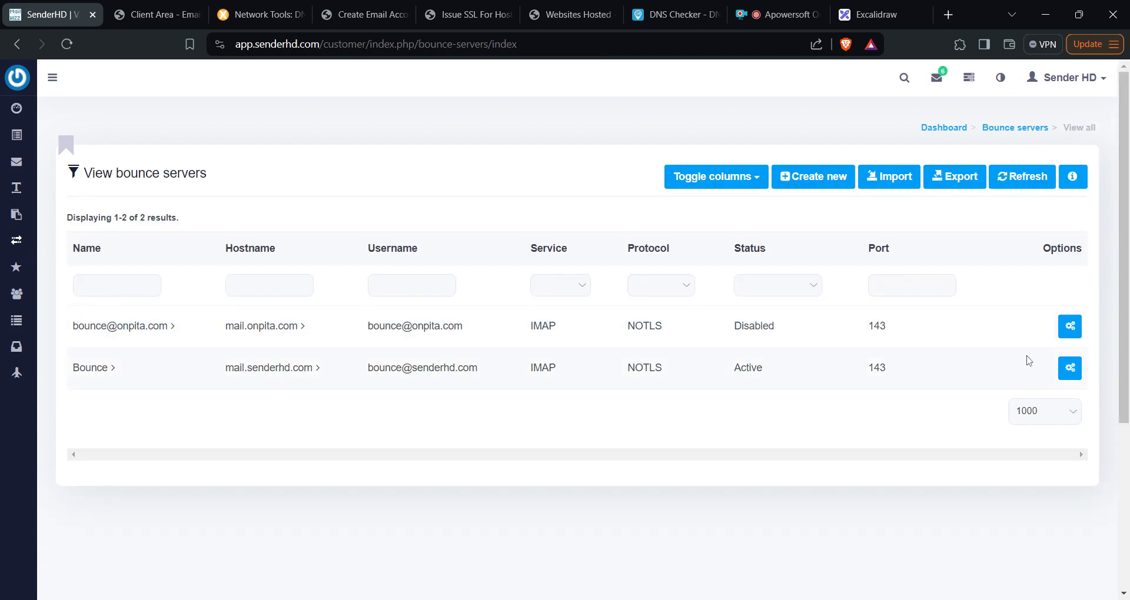
click(1072, 329)
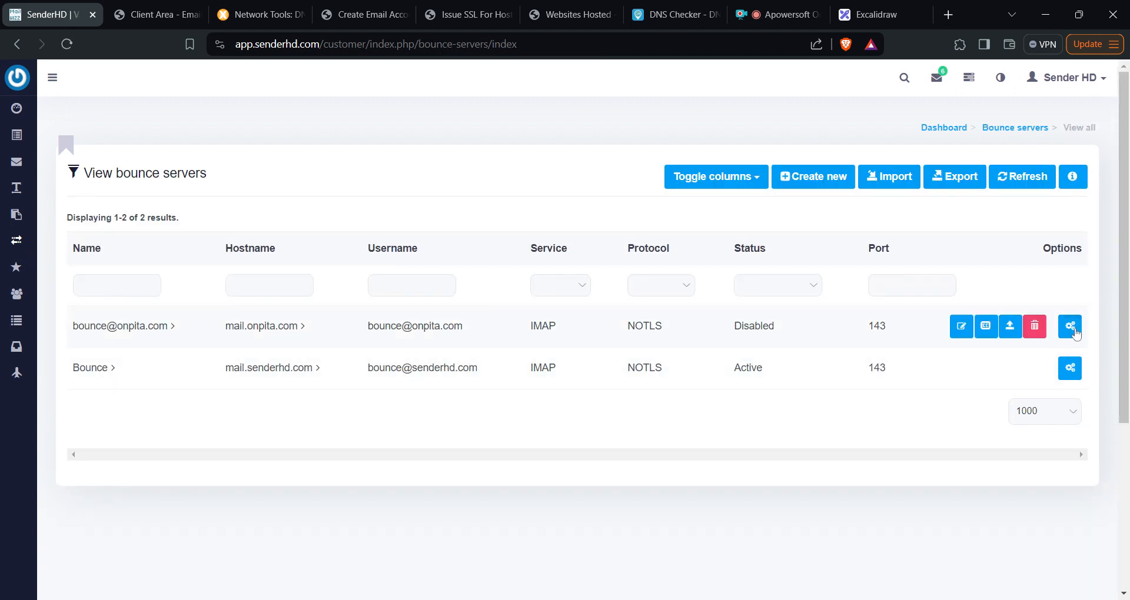
click(1007, 331)
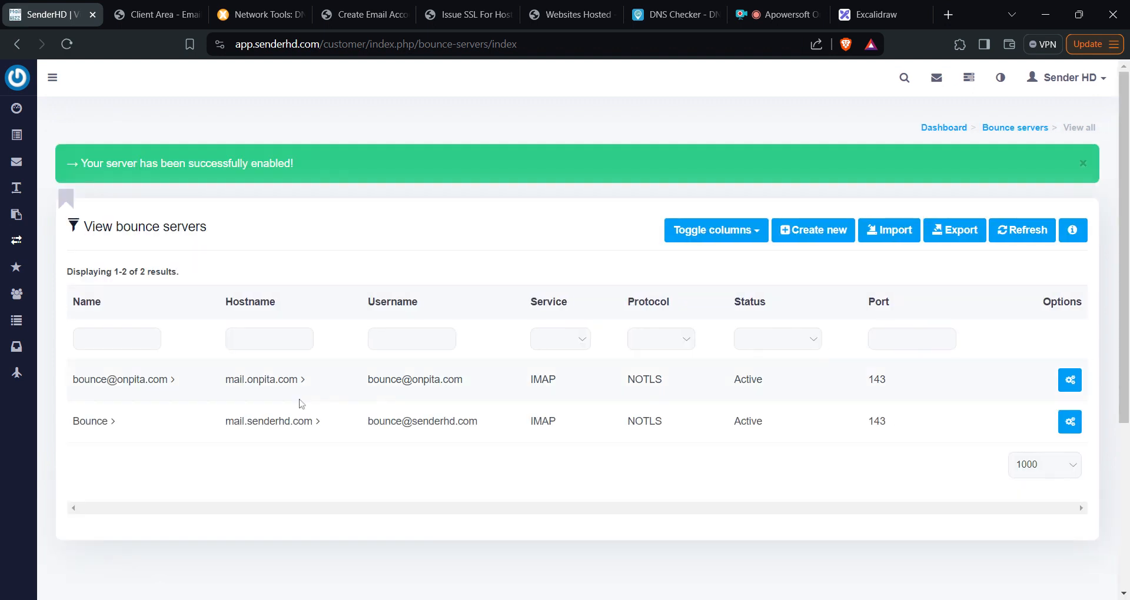
mouse_move(39, 252)
click(120, 272)
scroll(676, 318, down, 5)
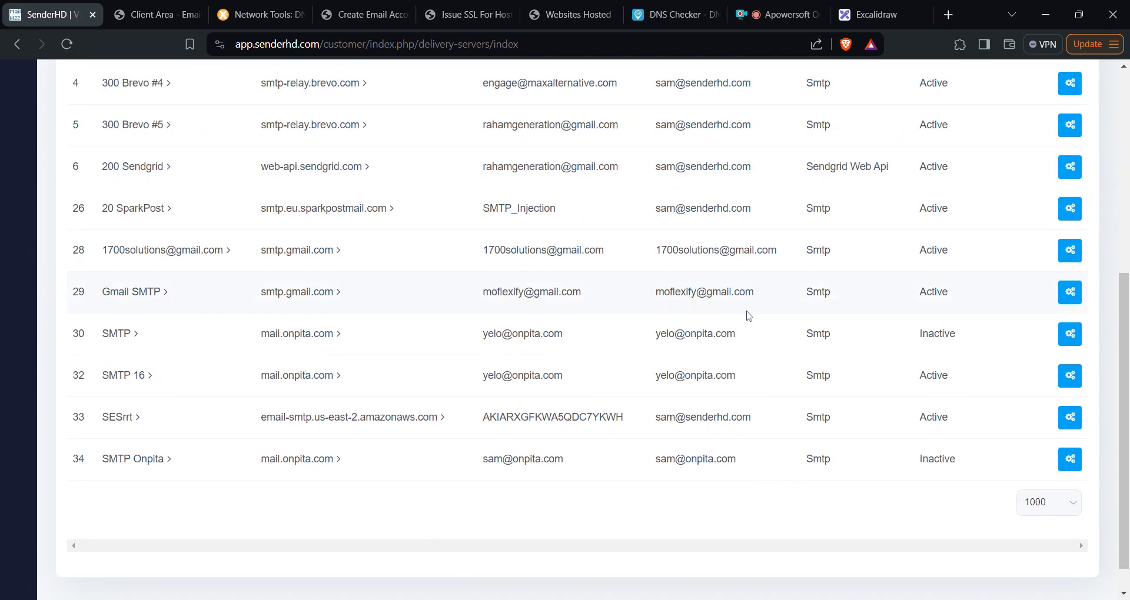
click(996, 426)
scroll(363, 422, down, 8)
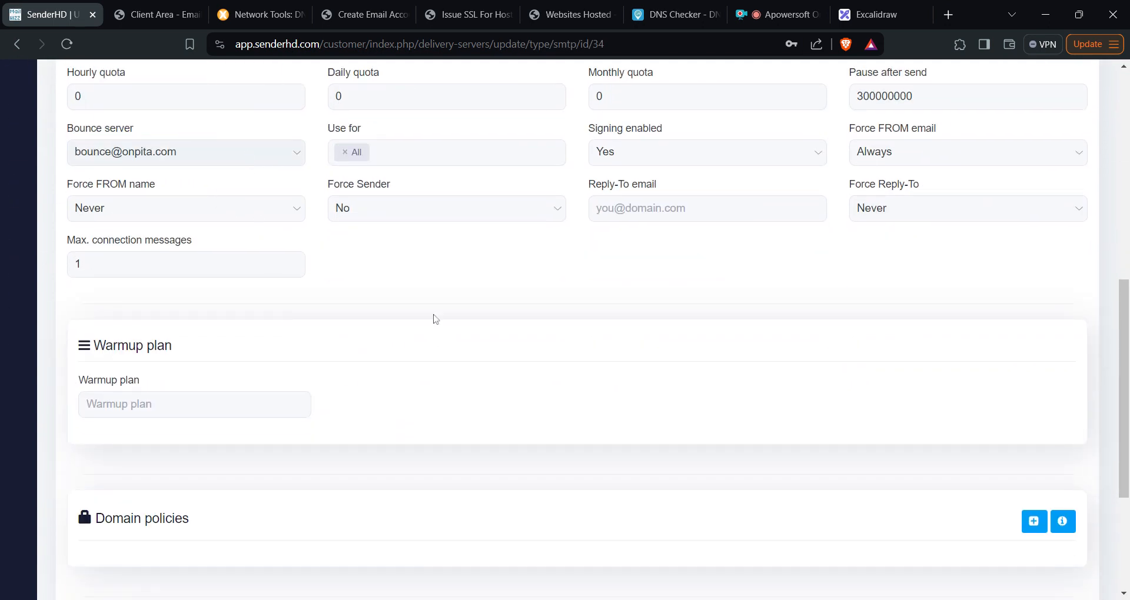
scroll(499, 371, up, 5)
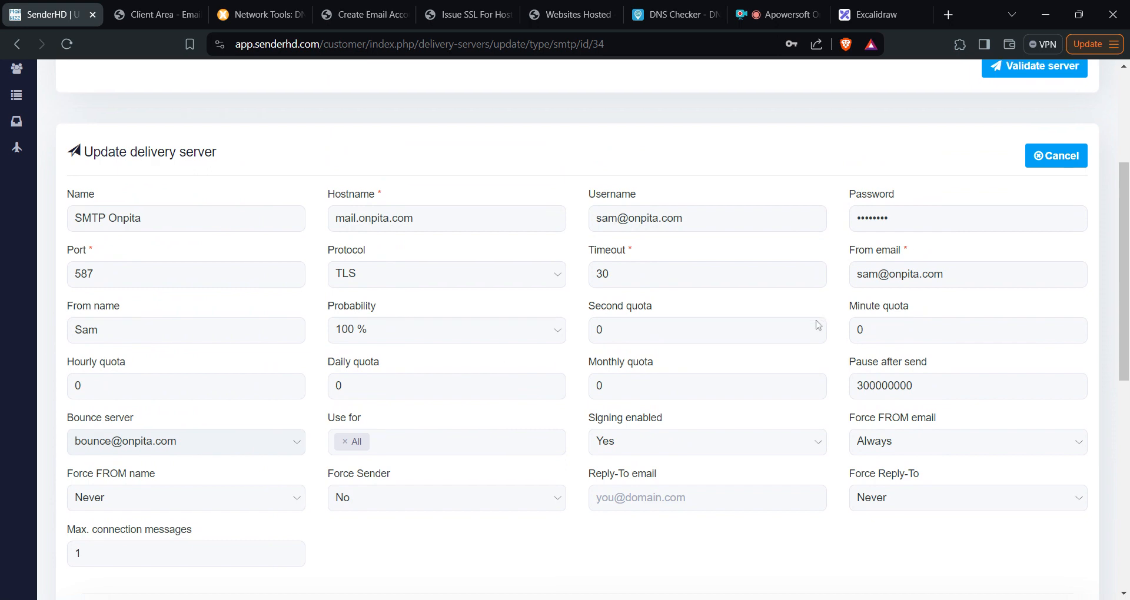
scroll(1036, 520, down, 8)
click(1037, 521)
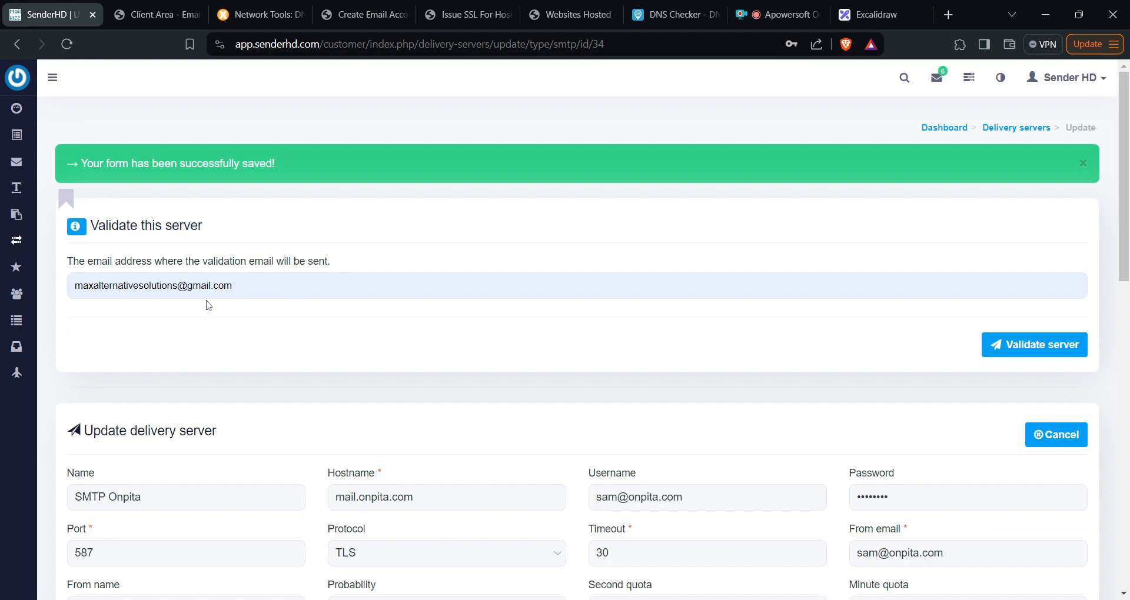
click(206, 336)
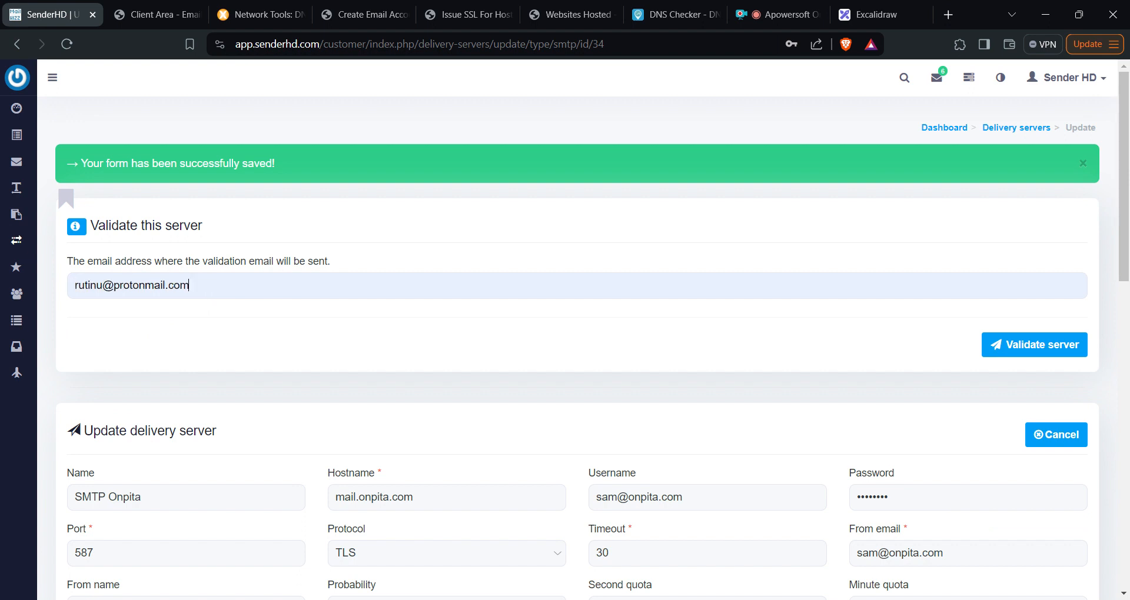